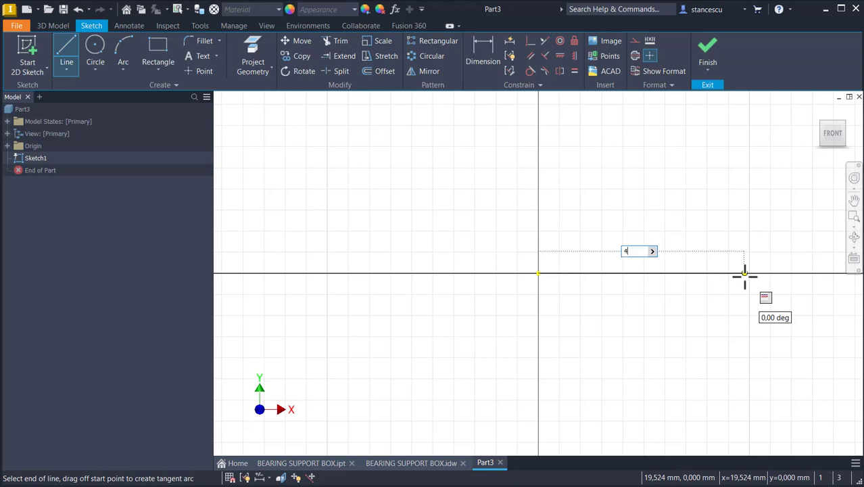
Step: Complete the horizontal line from the origin along the X axis with a length of 48 mm
type("48")
key("Return")
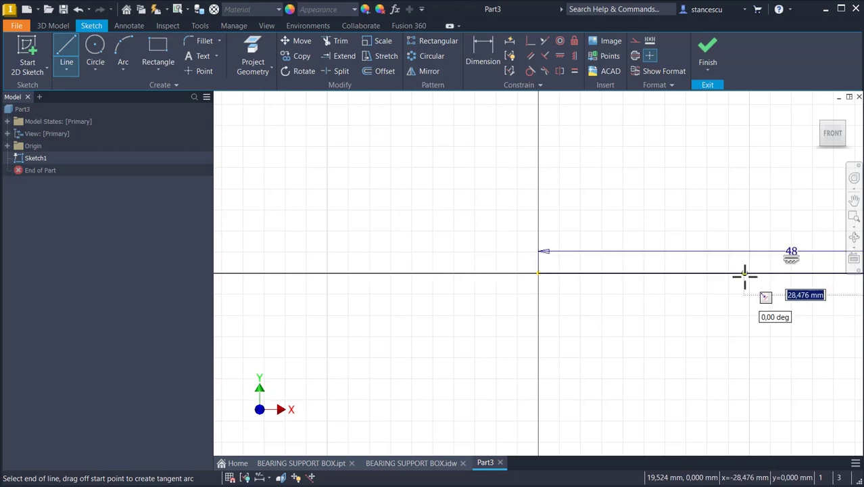
key("Escape")
key("Num_Lock")
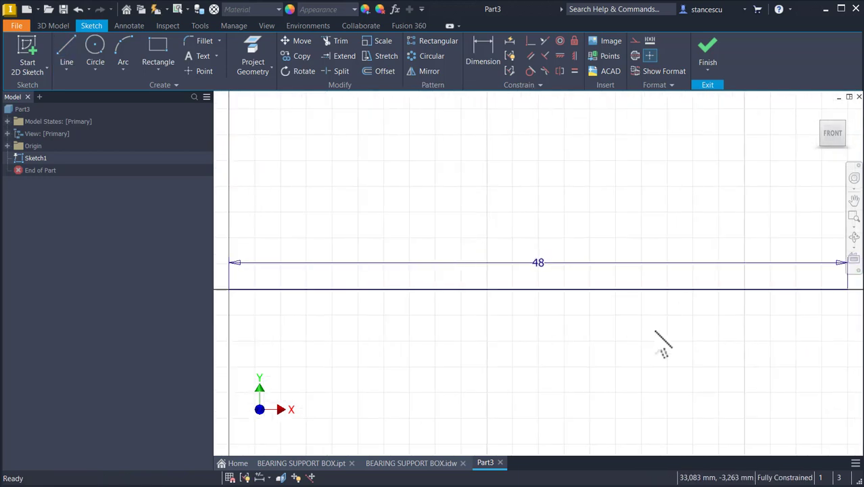
Step: Convert the 48 mm horizontal line into a centerline
left_click(662, 290)
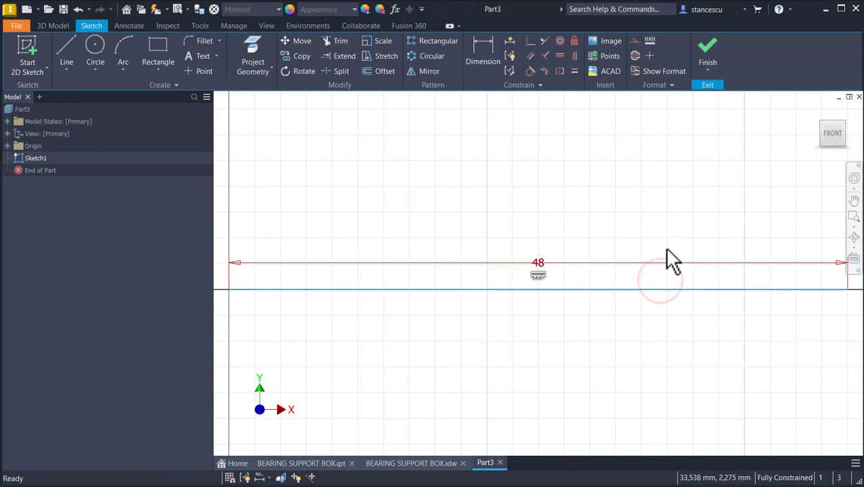
left_click(632, 56)
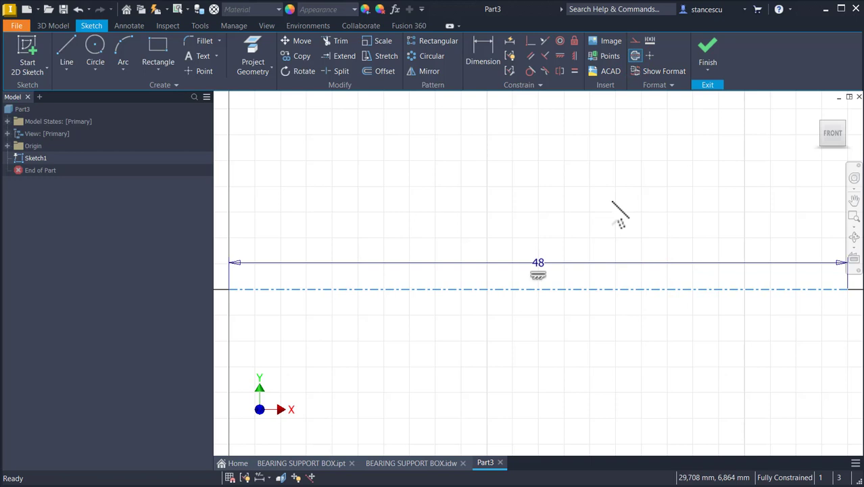
key("Escape")
Step: Move the 48 mm dimension well above the centerline to free space for the profile
scroll(608, 227, "down", 2)
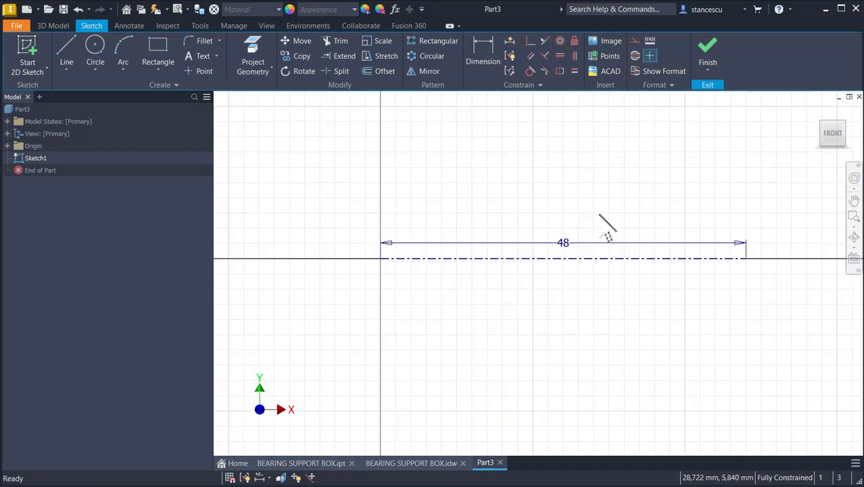
left_click_drag(560, 244, 557, 120)
middle_click_drag(563, 169, 560, 281)
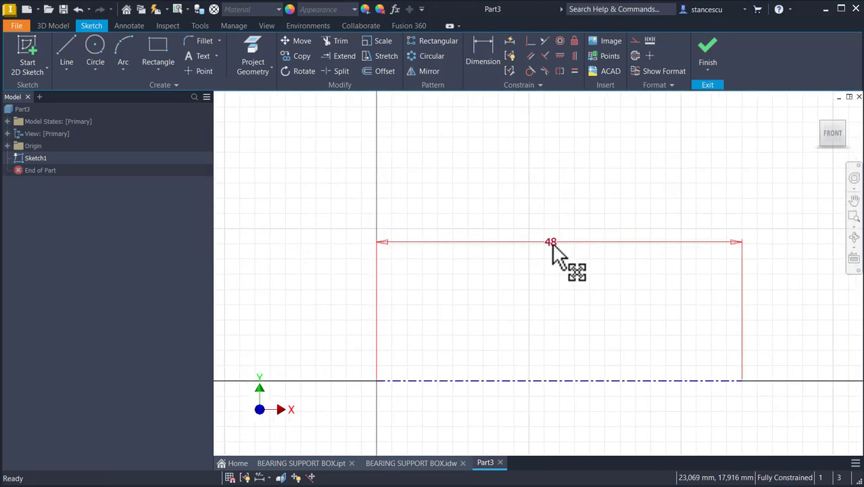
left_click_drag(556, 244, 562, 175)
left_click(572, 201)
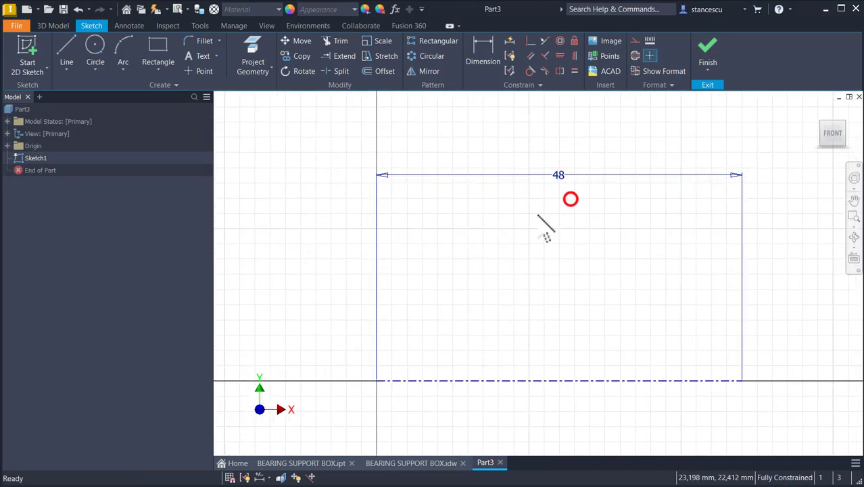
Step: Draw a vertical line about 18.4 mm up from the origin, ending in a short horizontal segment about 2.8 mm long toward the right
left_click(67, 49)
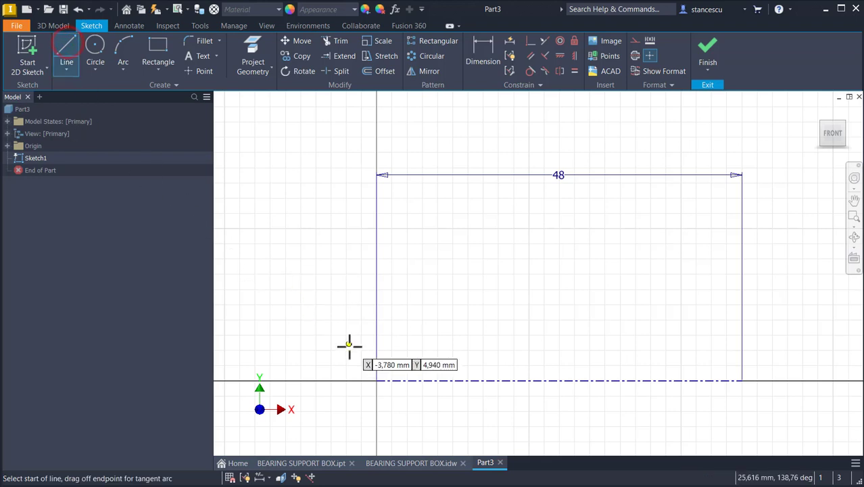
left_click(377, 380)
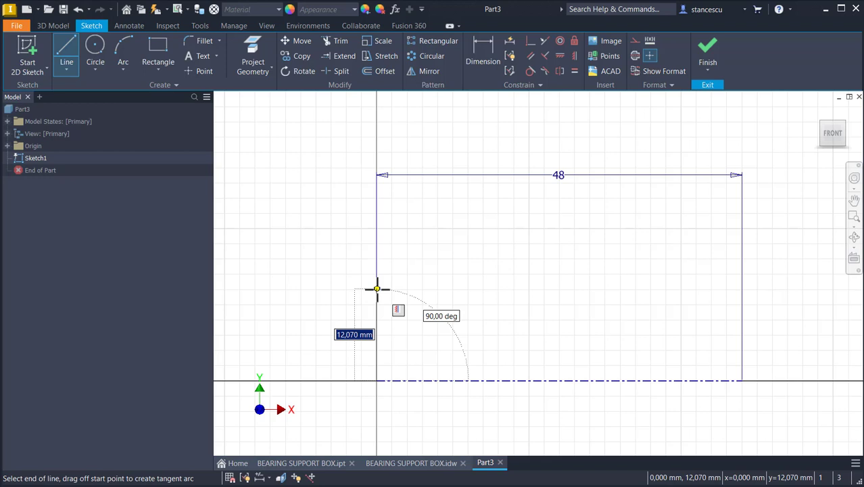
left_click(377, 240)
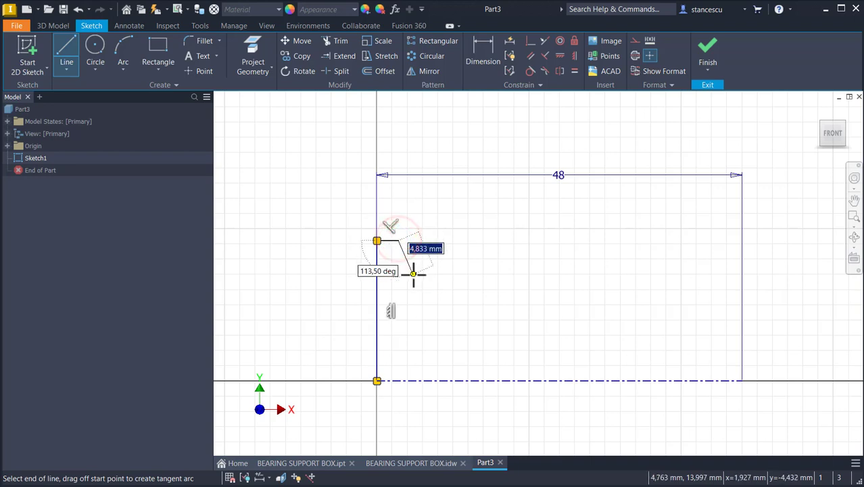
key("Escape")
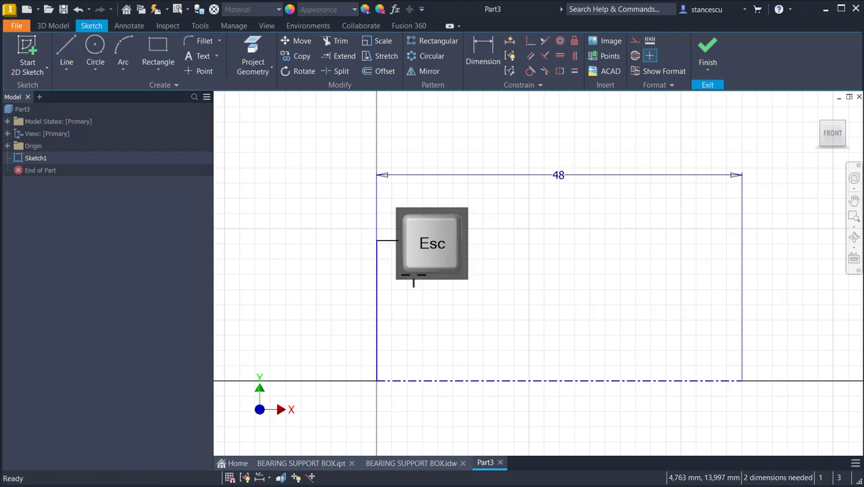
Step: From the centerline's right end, draw connected lines about 23.1 mm up, 40 mm left and 2.8 mm down
left_click(73, 60)
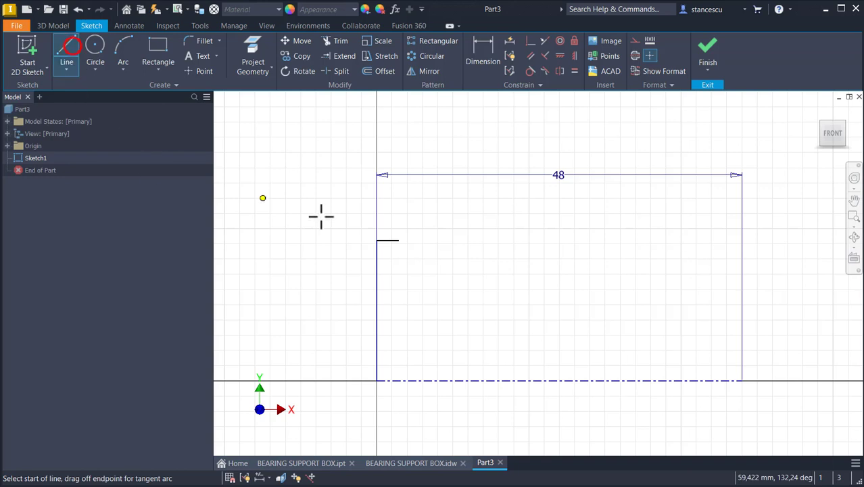
left_click(742, 381)
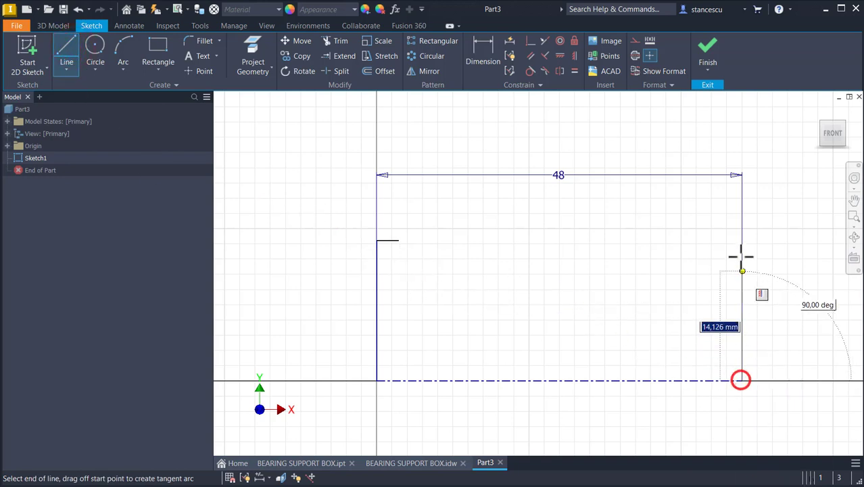
left_click(742, 204)
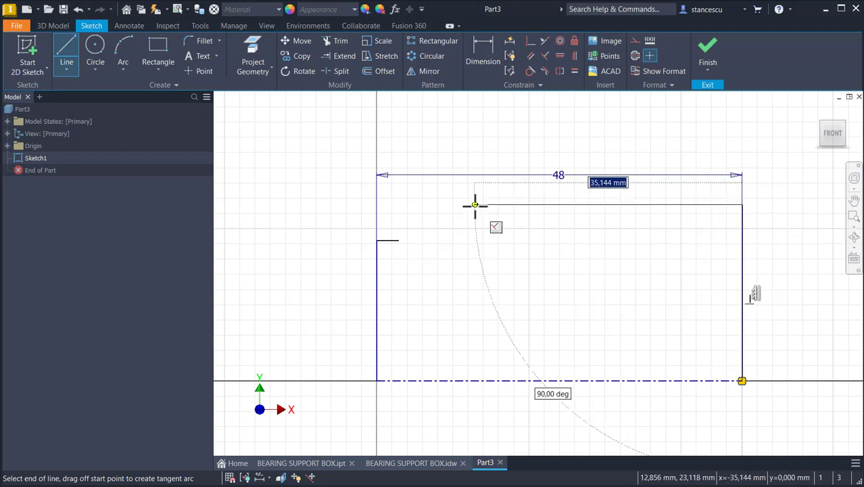
left_click(438, 205)
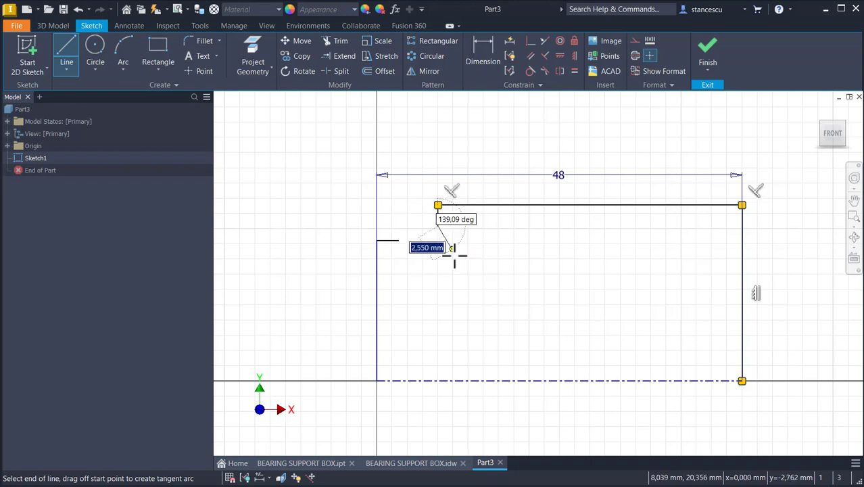
key("Escape")
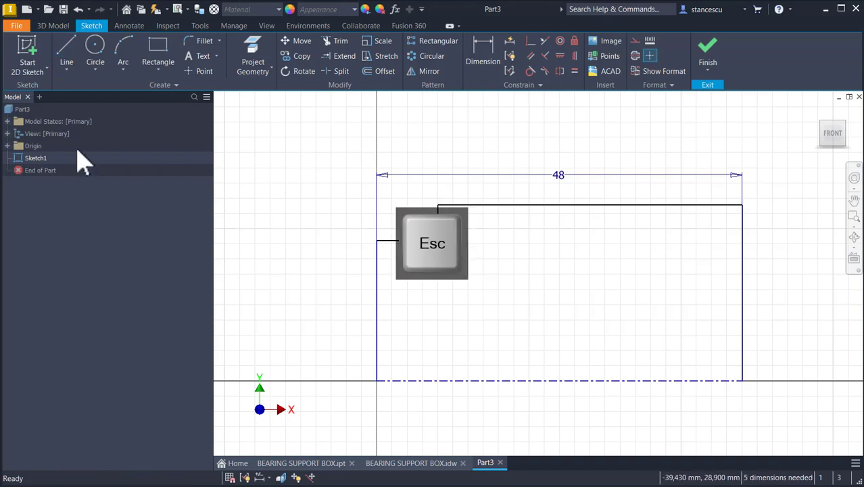
Step: Connect the profile's two open ends with a three-point arc of 14 mm radius, and move the 48 mm dimension higher
left_click(123, 54)
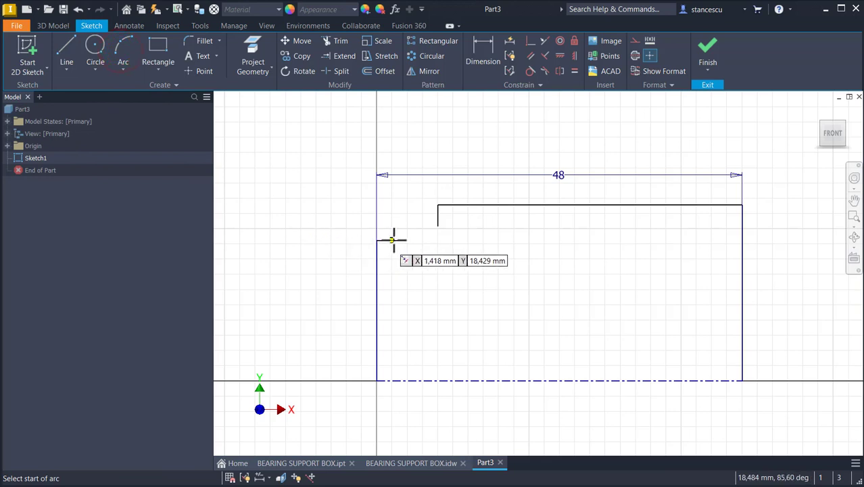
left_click(399, 240)
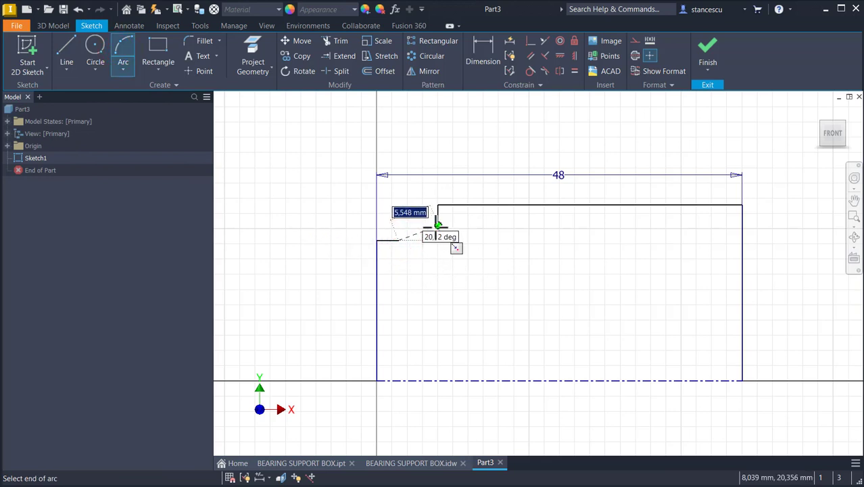
left_click(438, 225)
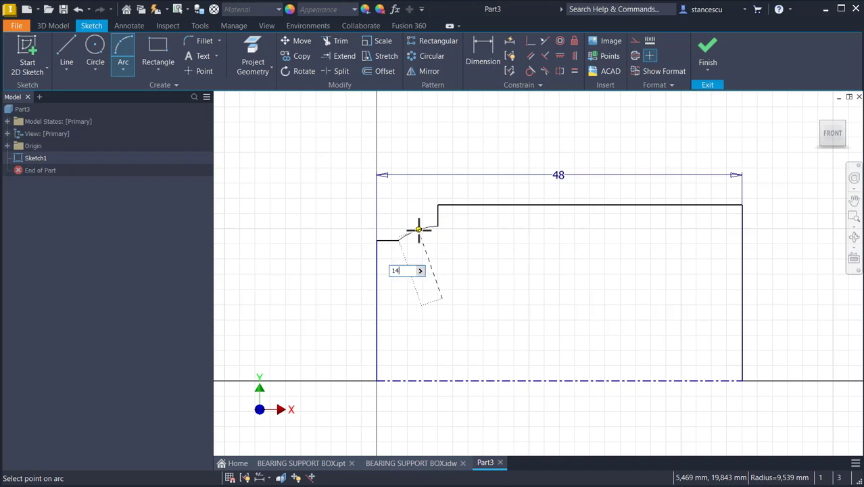
type("14")
key("Return")
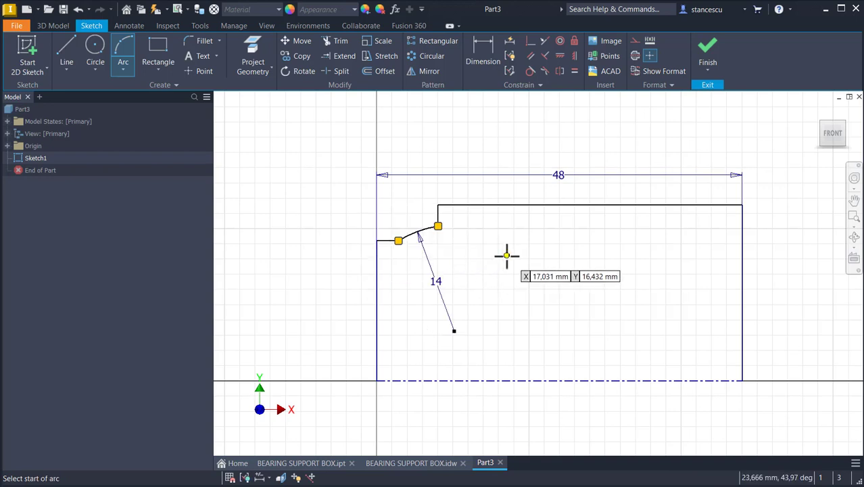
key("Escape")
left_click_drag(561, 176, 559, 137)
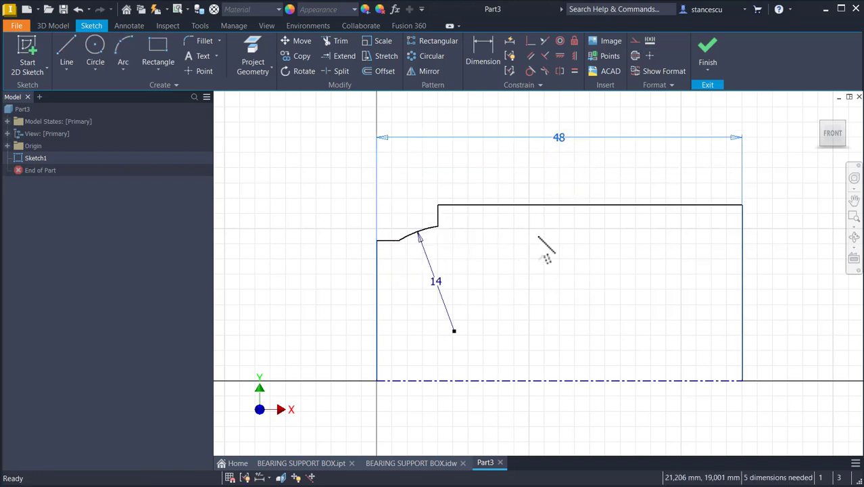
Step: Dimension the short upper-left horizontal segment against the centerline as a 40 mm diameter
key("d")
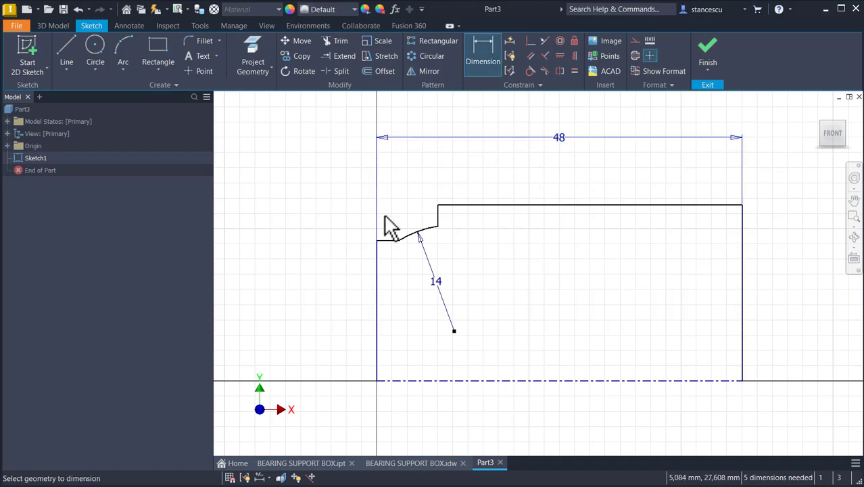
left_click(380, 380)
left_click(382, 383)
left_click(317, 339)
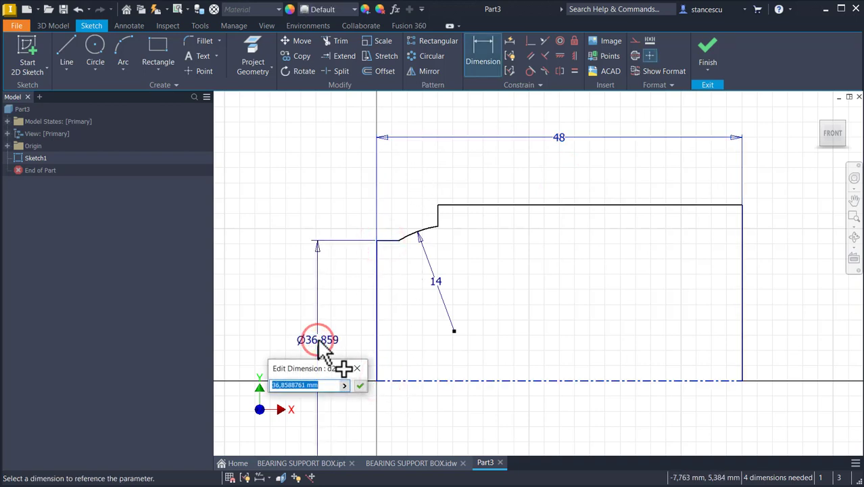
type("40")
key("Return")
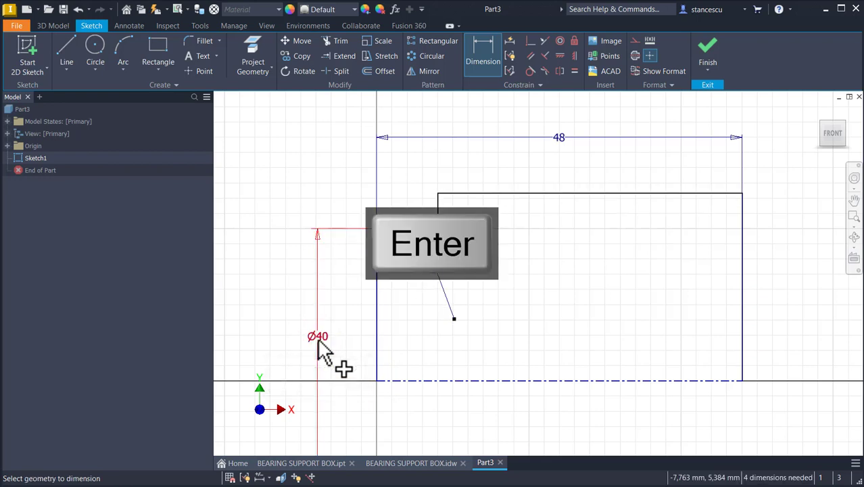
Step: Dimension the long top line against the centerline as an 82 mm diameter
left_click(696, 195)
left_click(684, 380)
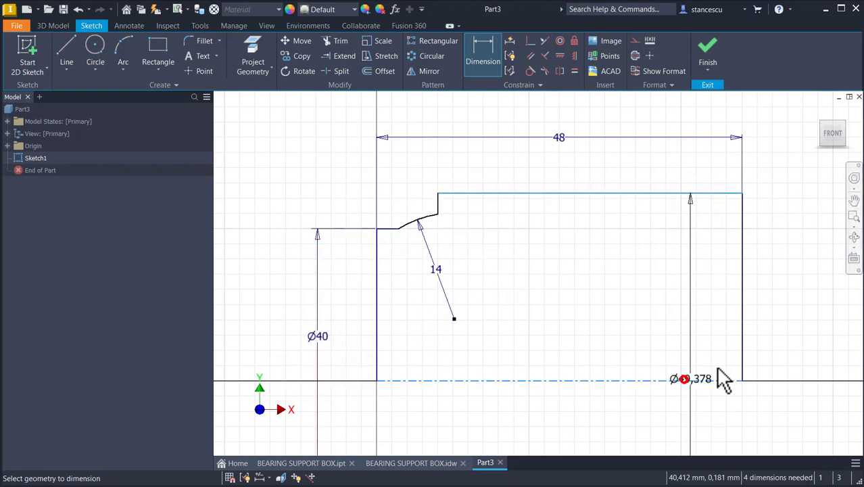
left_click(790, 327)
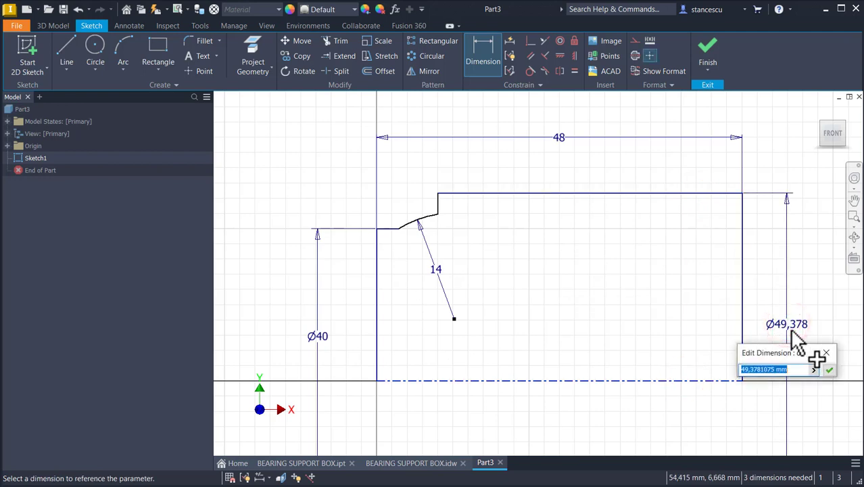
key("Return")
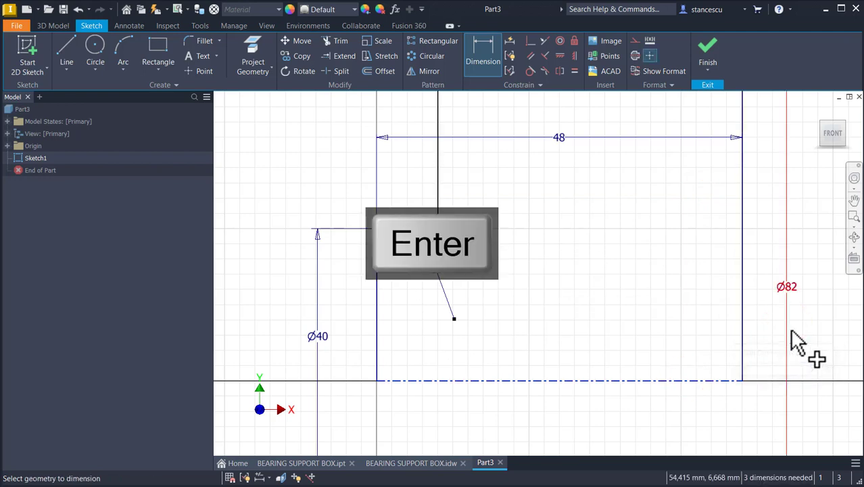
Step: Move the 48 mm dimension above the profile and reshape the 14 mm arc by pulling its upper endpoint upward
middle_click(664, 283)
middle_click(664, 283)
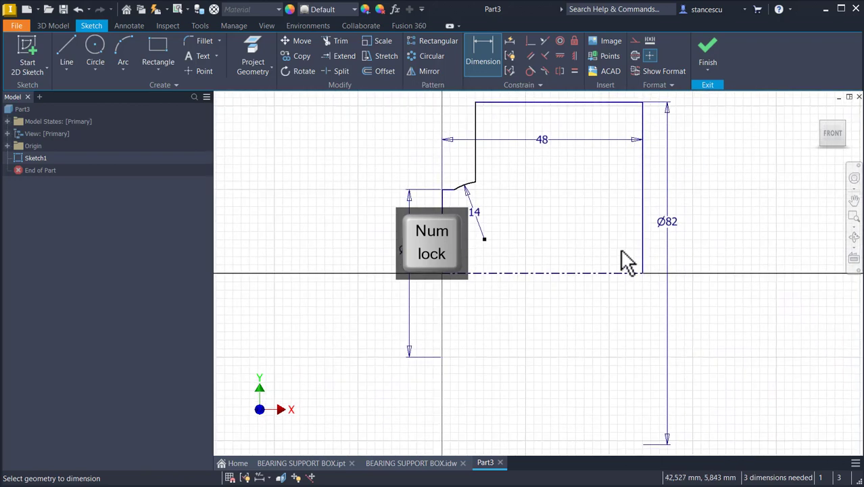
middle_click_drag(558, 262, 565, 318)
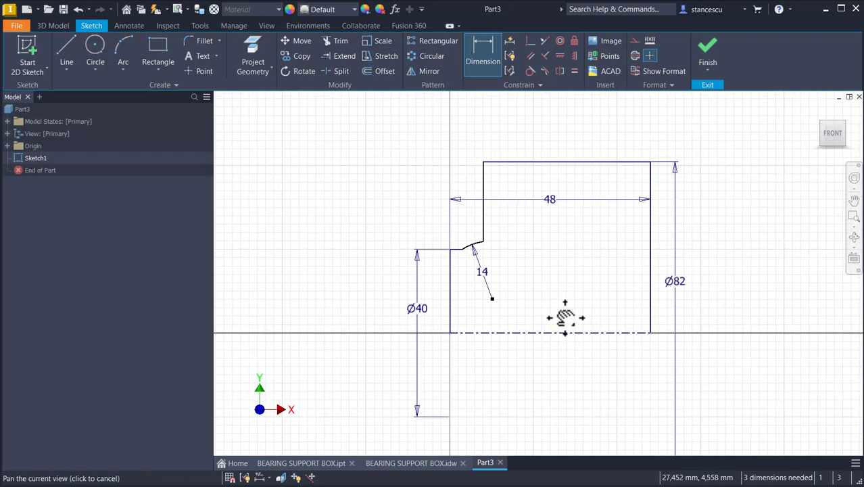
key("Escape")
left_click_drag(549, 200, 552, 124)
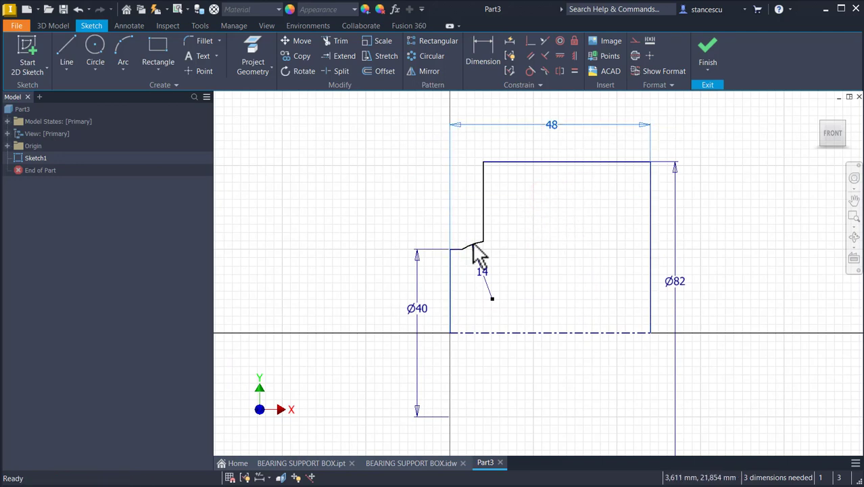
mouse_move(485, 243)
left_mouse_down()
mouse_move(473, 245)
mouse_move(483, 216)
left_mouse_up()
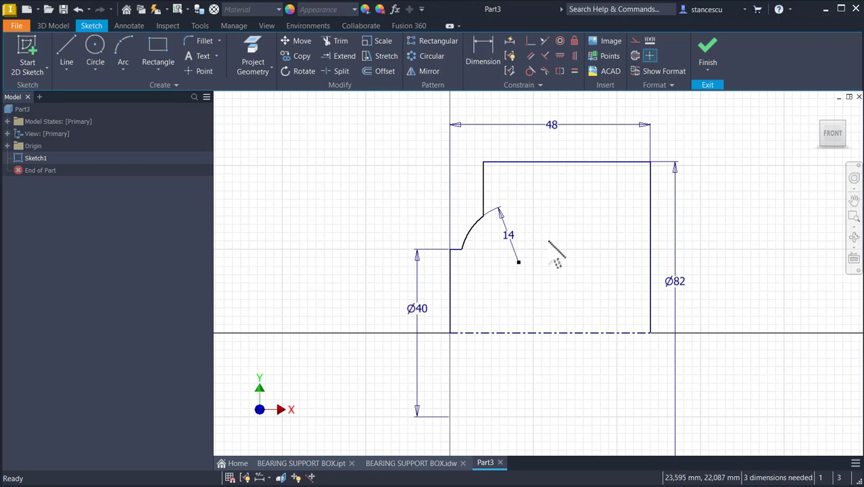
Step: Dimension the top horizontal line of the profile with a length of 35 mm
left_click(483, 49)
left_click(558, 162)
left_click(559, 148)
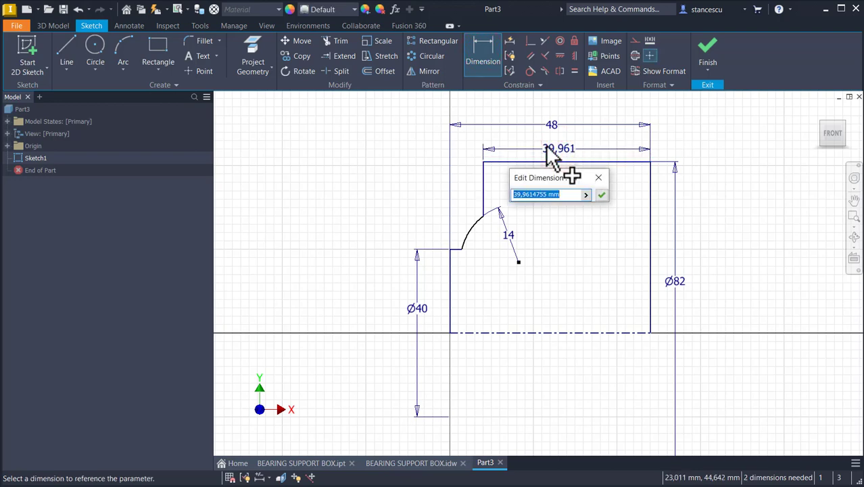
type("35")
key("Return")
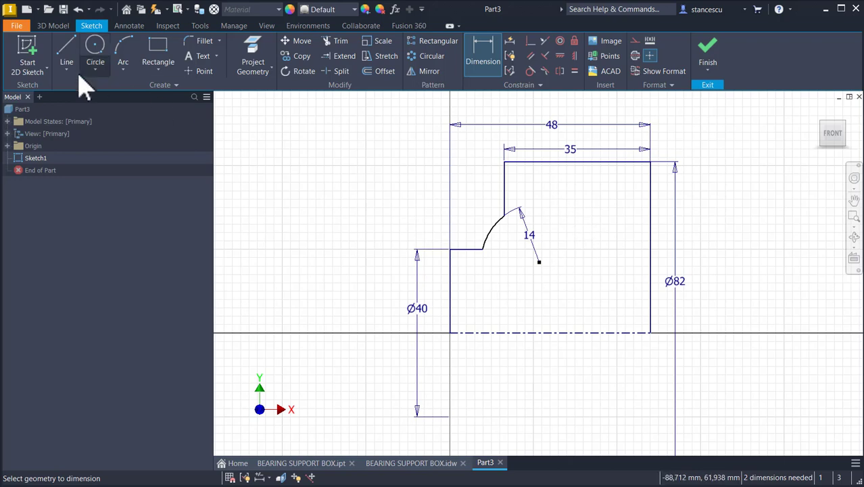
Step: Draw the inner contour from the left vertical edge: a horizontal line about 4 mm long, a trapezoidal groove and another horizontal line about 5 mm long
left_click(69, 50)
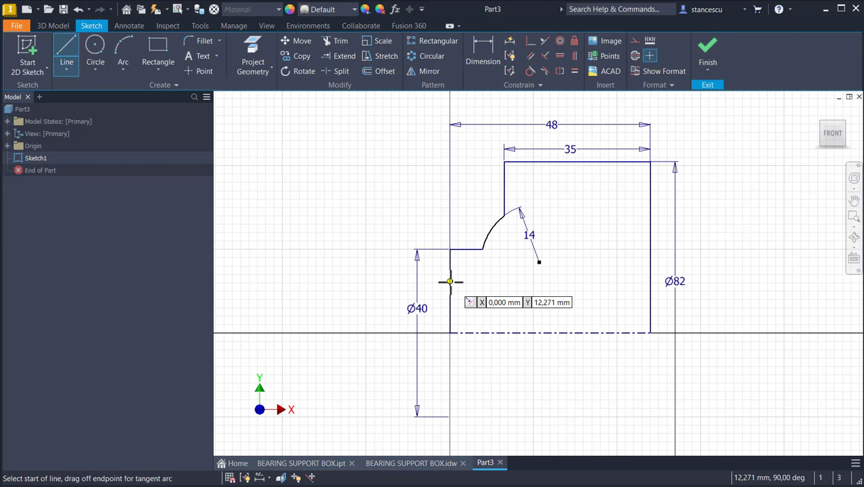
left_click(450, 281)
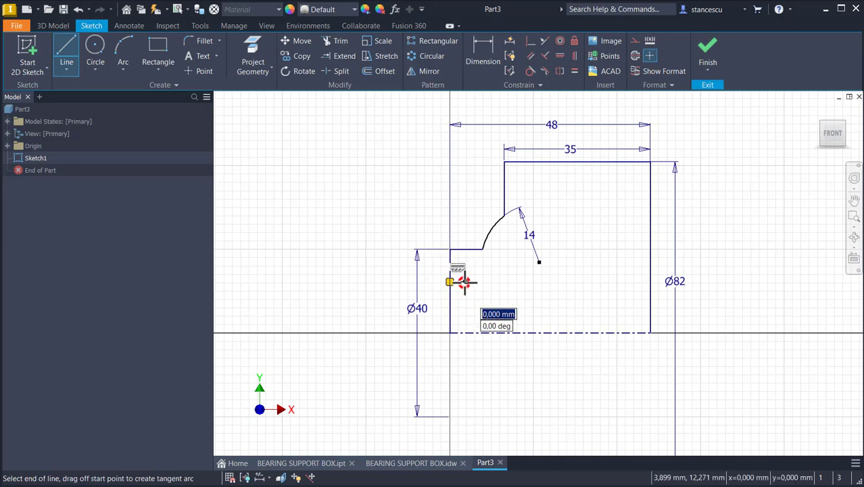
left_click(466, 281)
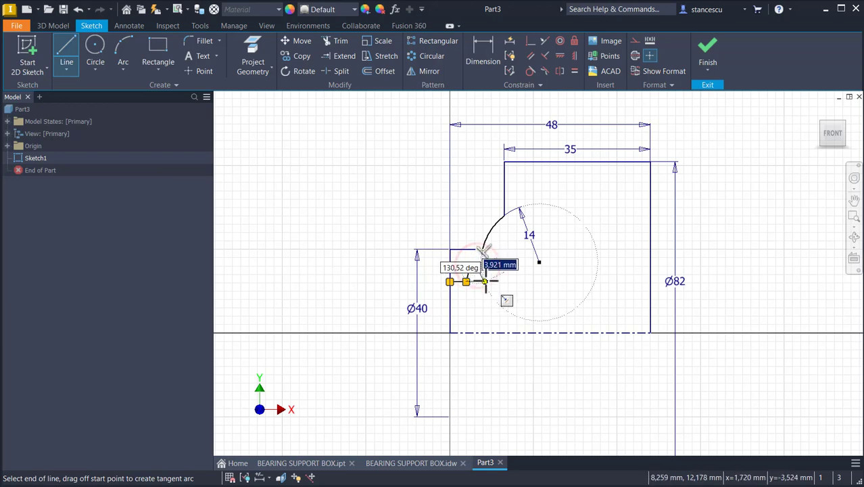
scroll(485, 280, "up", 3)
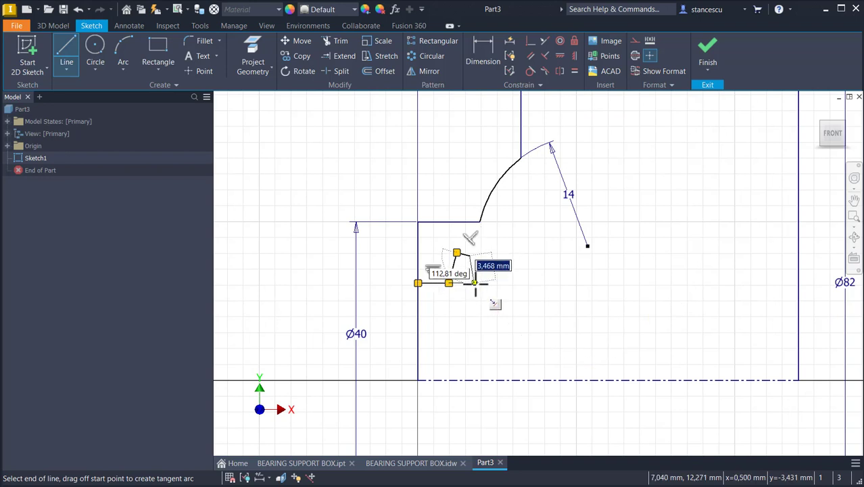
left_click(475, 283)
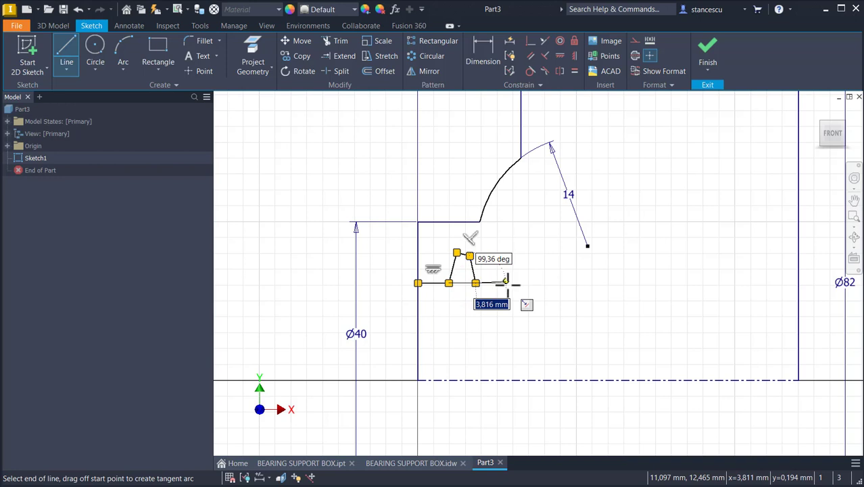
left_click(512, 282)
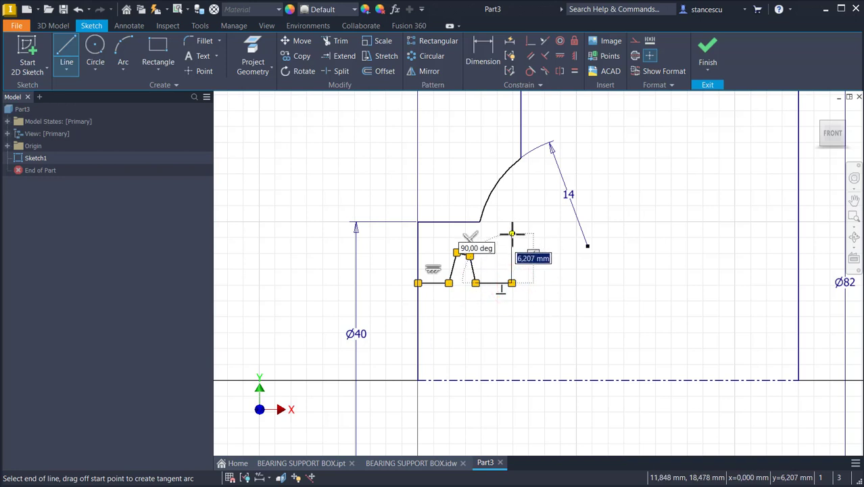
Step: Continue the inner contour with a vertical line about 6 mm, a tangent arc about 8 mm in radius, a step about 4 mm high and a horizontal line to the right edge
left_click(512, 233)
left_click_drag(512, 233, 575, 170)
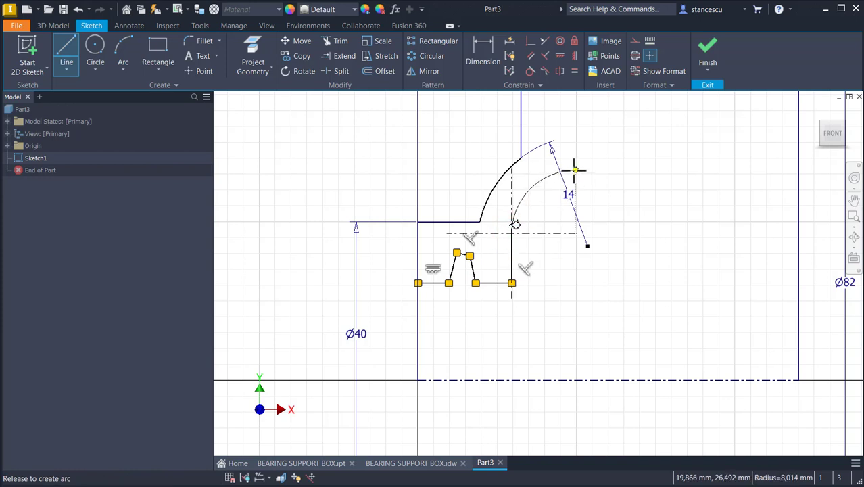
left_click_drag(575, 169, 575, 170)
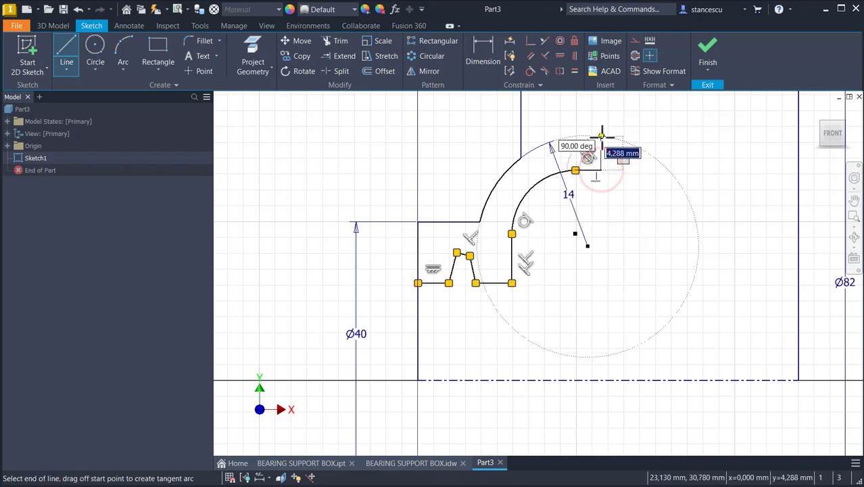
left_click(601, 135)
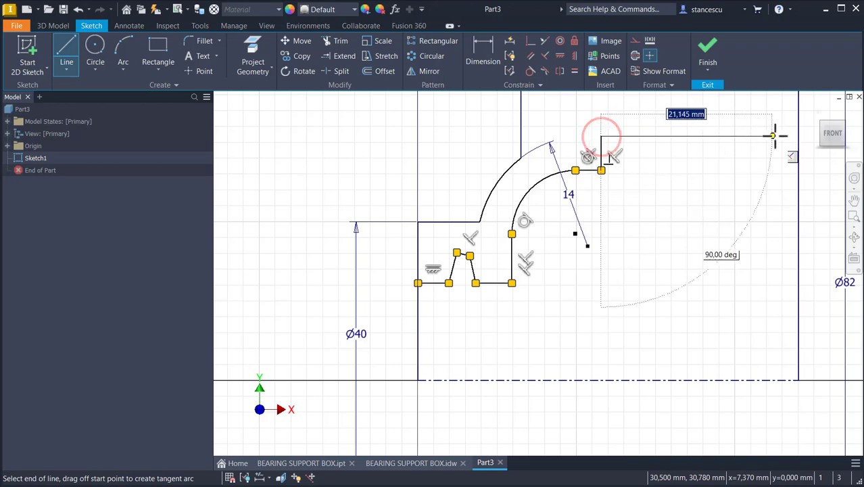
left_click(799, 135)
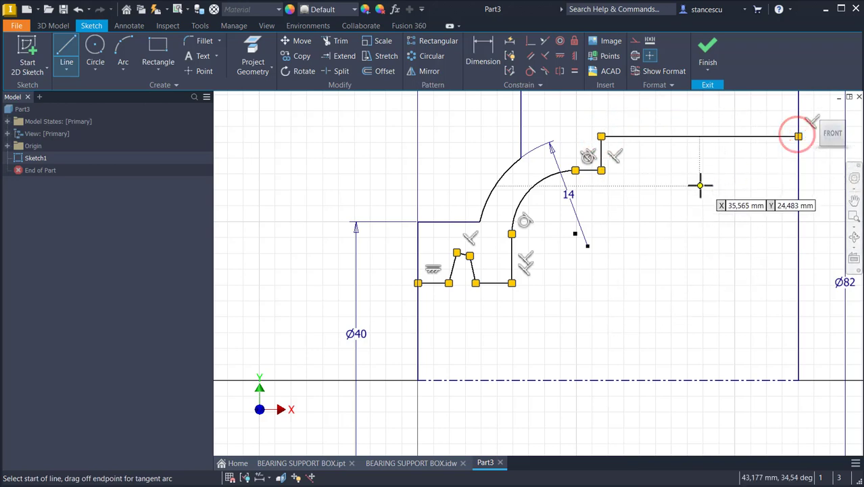
key("Escape")
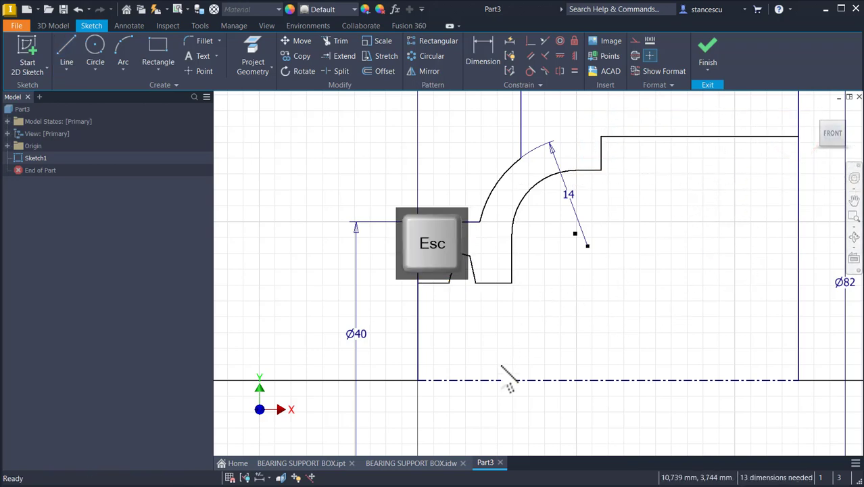
Step: Examine the R14 and R8 arcs and the groove at detail B in the BEARING SUPPORT BOX.idw drawing, and return to Part3
left_click(433, 464)
scroll(589, 190, "down", 5)
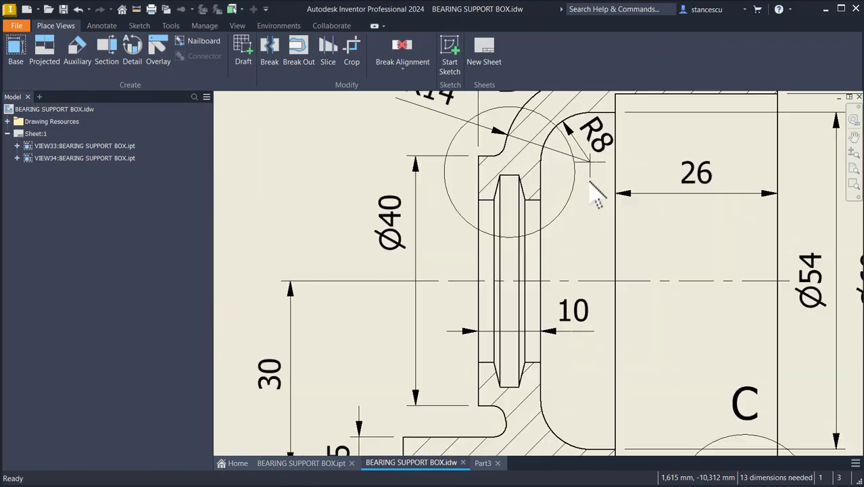
mouse_move(583, 203)
middle_mouse_down()
mouse_move(606, 330)
mouse_move(583, 378)
middle_mouse_up()
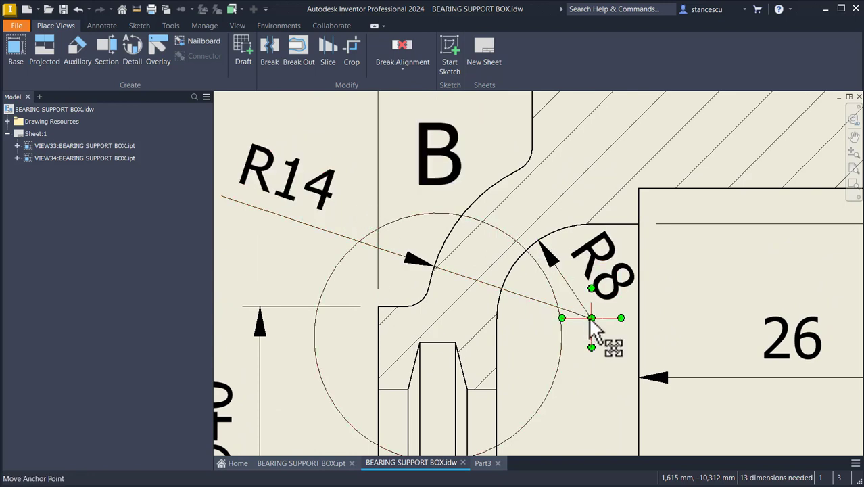
left_click(484, 462)
scroll(488, 288, "down", 5)
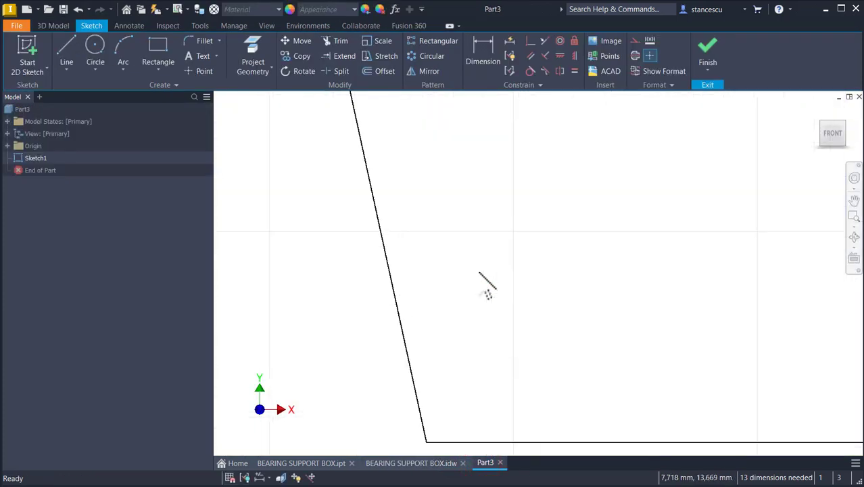
scroll(507, 265, "up", 5)
scroll(490, 254, "down", 2)
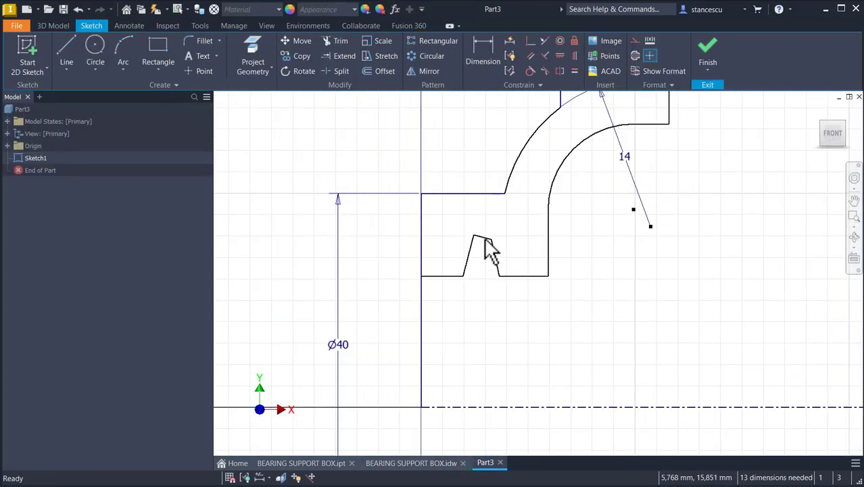
Step: Constrain the groove's top line horizontal and make the two horizontal lines beside the groove equal in length
left_click(484, 237)
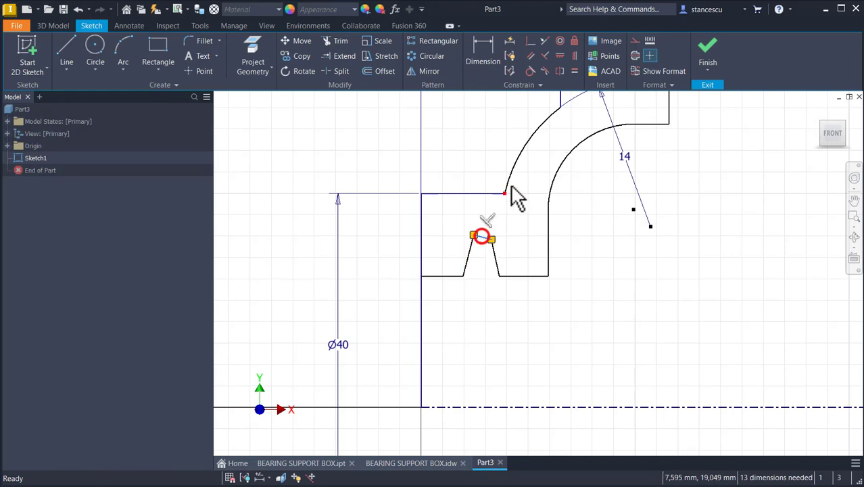
left_click(560, 56)
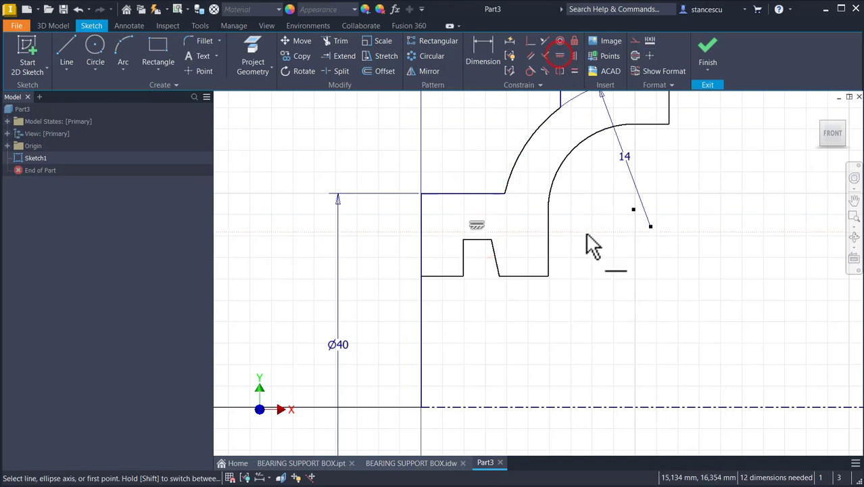
left_click(573, 72)
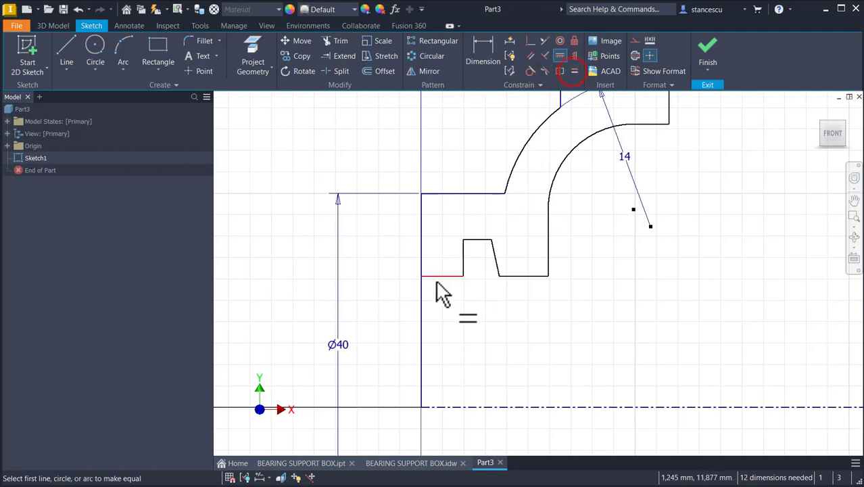
left_click(435, 278)
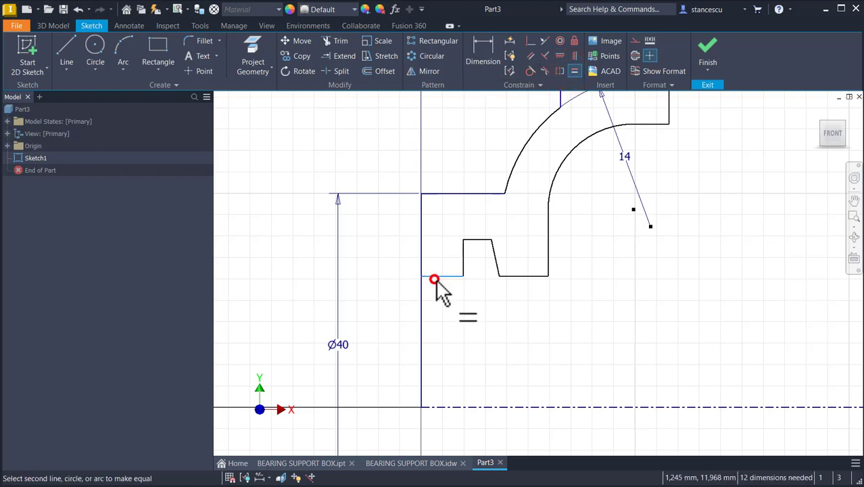
left_click(519, 276)
key("Escape")
Step: Delete the perpendicular constraint between the groove's left side and top line, and pull their shared corner inward to slant the side
left_click(463, 250)
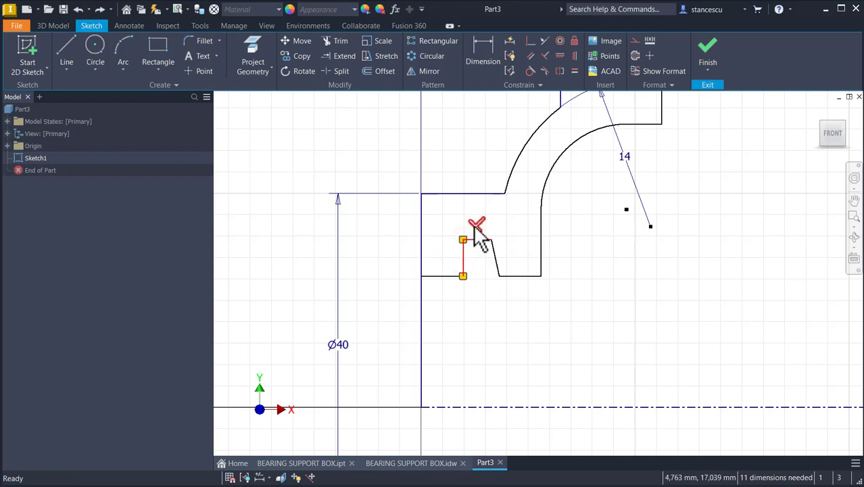
key("Delete")
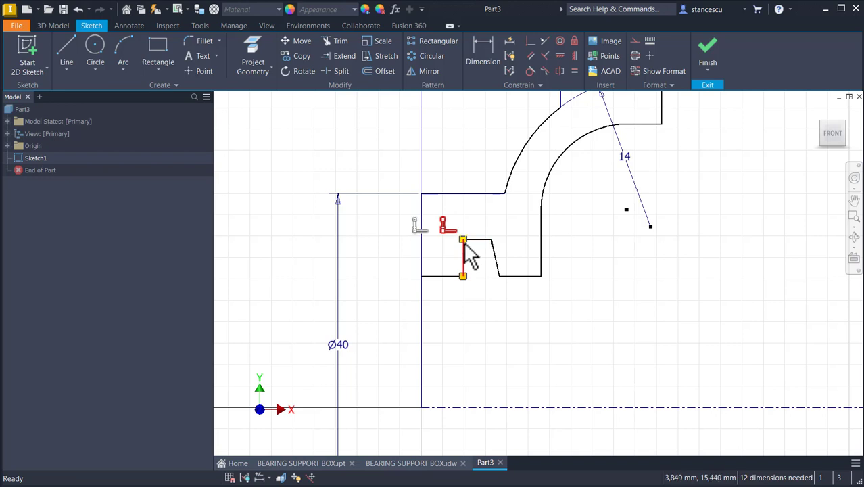
left_click(465, 248)
left_click_drag(464, 241, 476, 242)
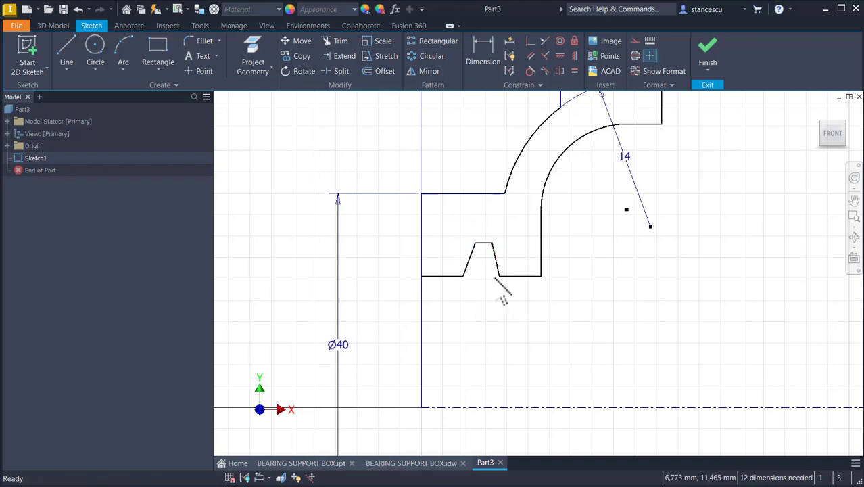
Step: Apply an equal constraint to the groove's two slanted sides
left_click(575, 71)
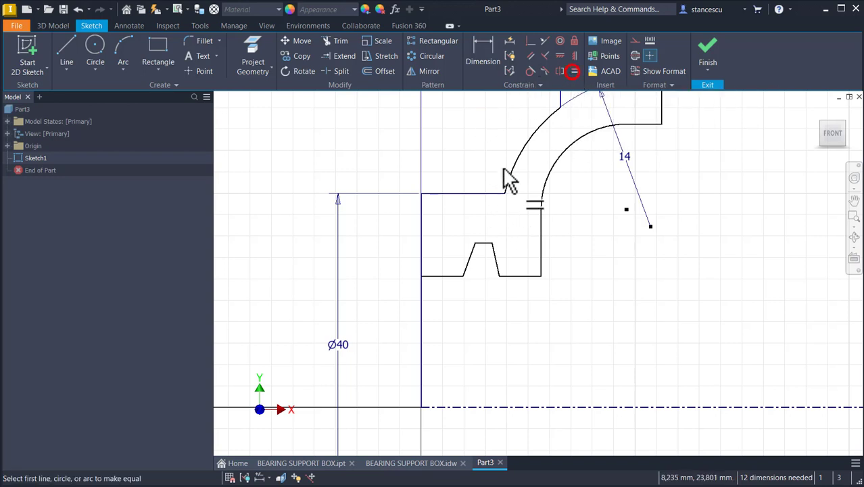
left_click(468, 260)
left_click(496, 260)
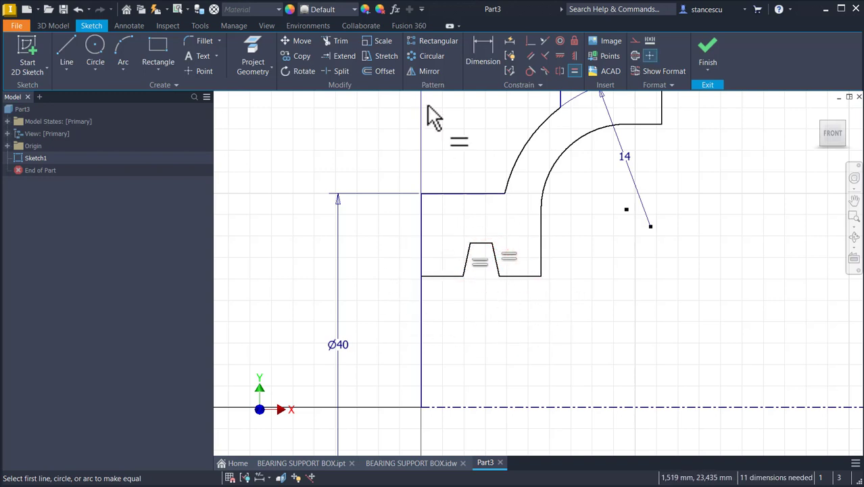
Step: Dimension the groove's opening between its two lower corners with a width of 5 mm
left_click(482, 54)
left_click(463, 278)
left_click(500, 276)
left_click(490, 344)
type("5")
key("Return")
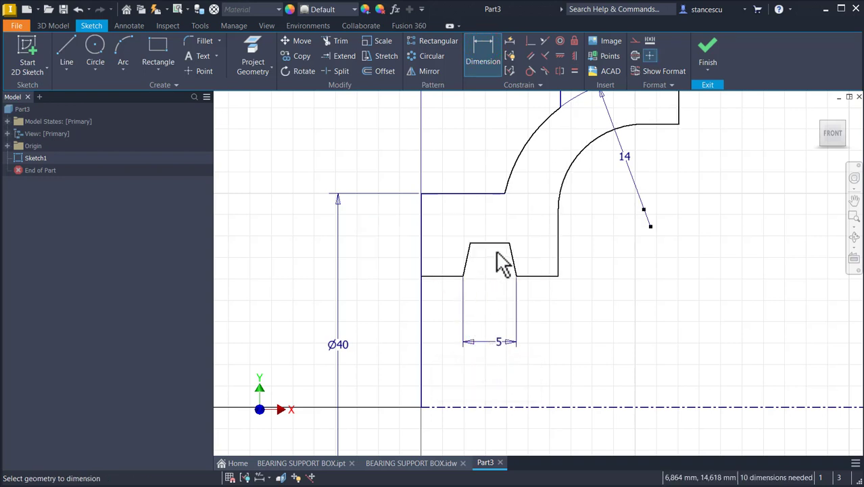
Step: Dimension the groove's top line with a length of 3 mm
left_click(499, 242)
left_click(501, 226)
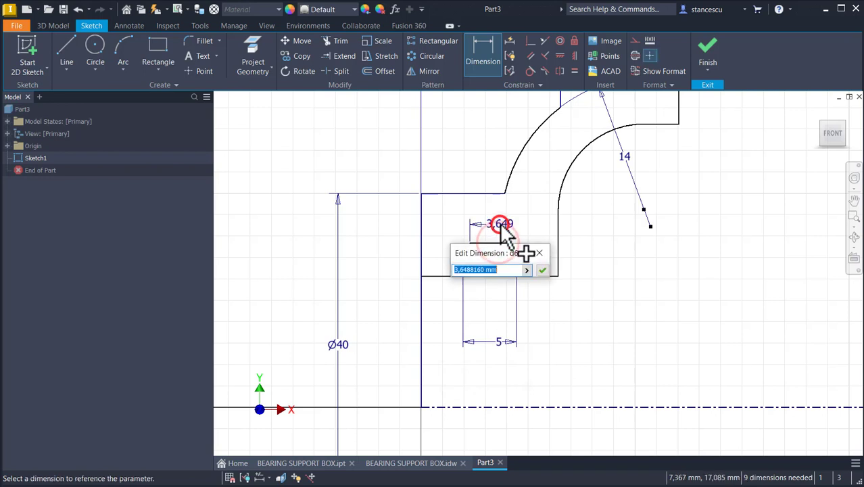
key("Return")
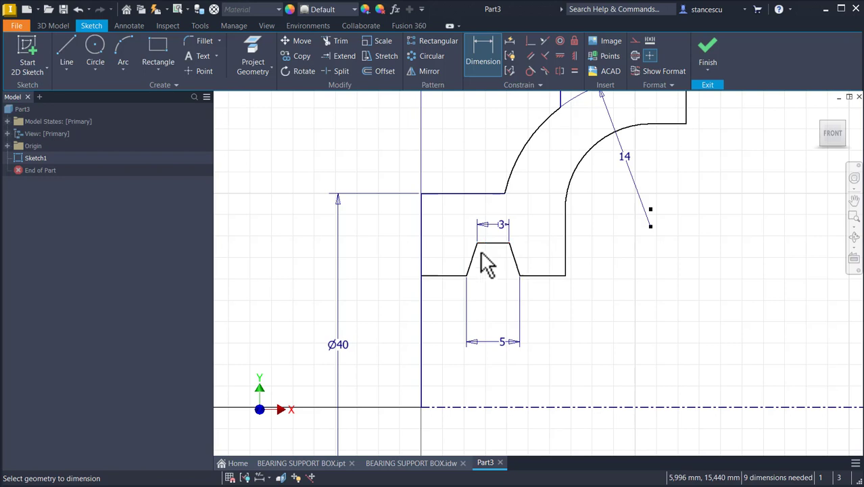
Step: Dimension the horizontal line left of the groove against the centerline as a 26 mm diameter
left_click(441, 277)
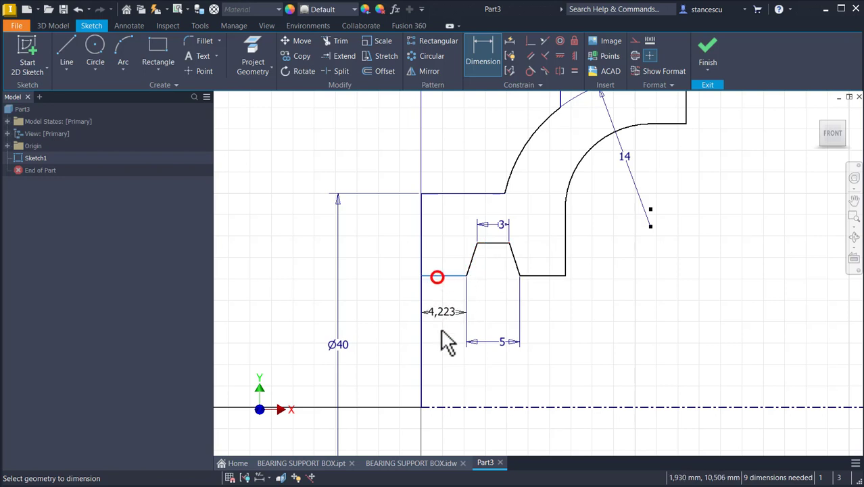
left_click(441, 406)
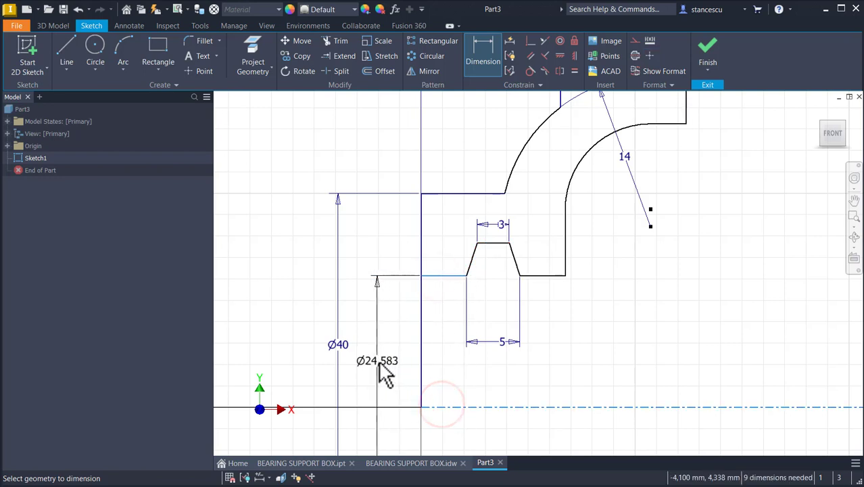
left_click(377, 361)
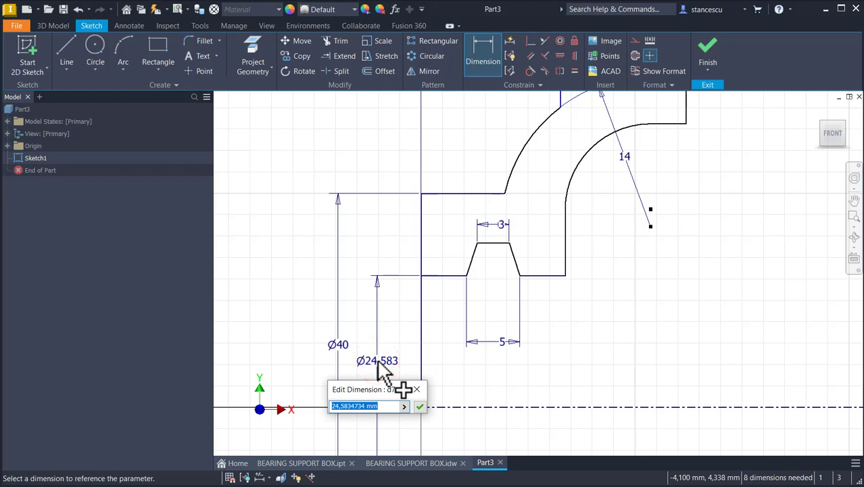
key("Return")
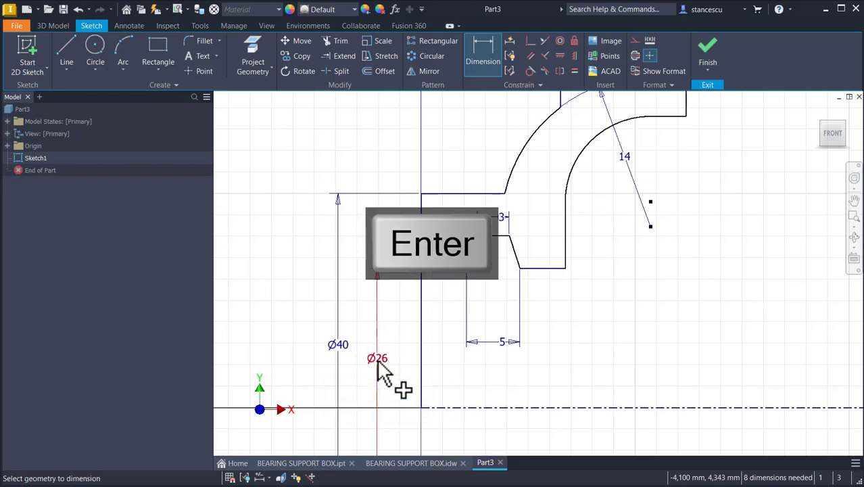
Step: Dimension the groove's top line against the centerline as a 34 mm diameter
left_click(501, 236)
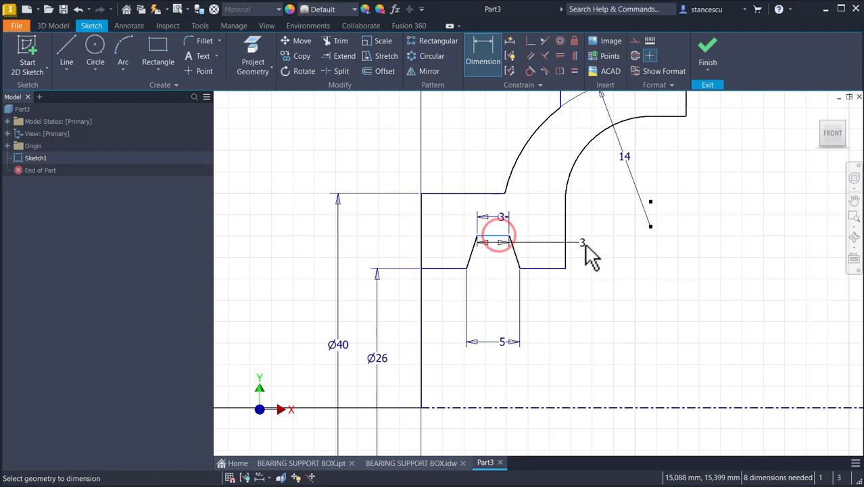
left_click(540, 408)
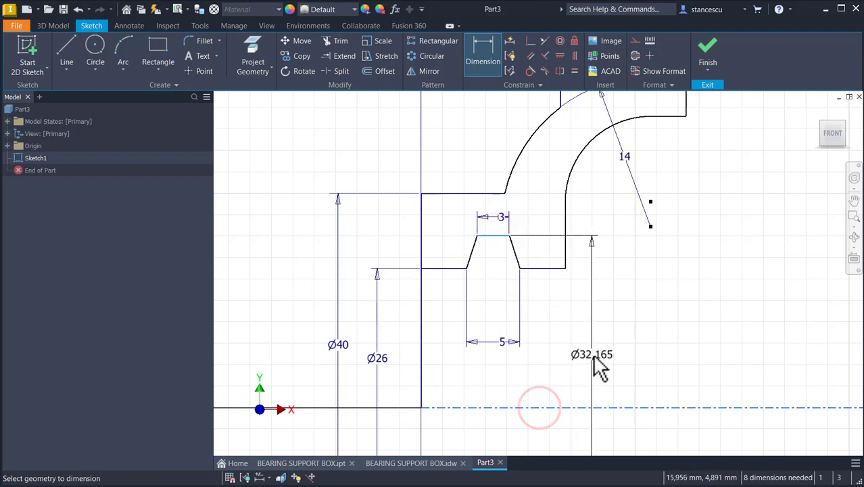
left_click(592, 356)
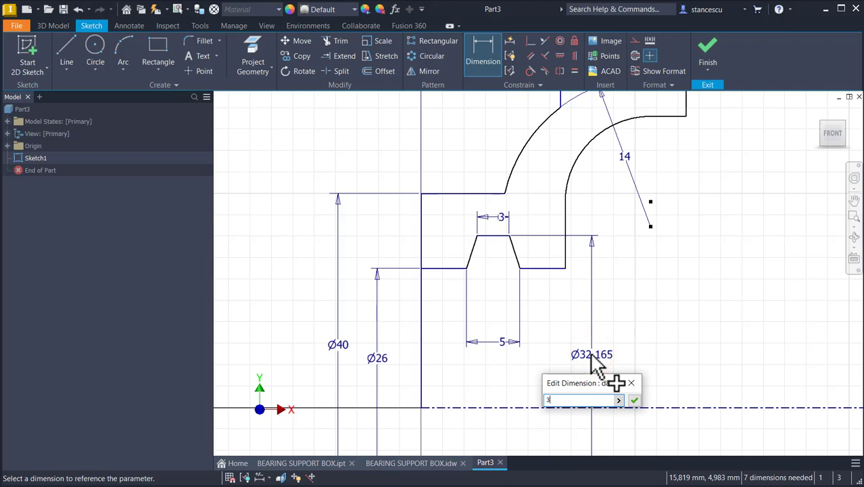
type("34")
key("Return")
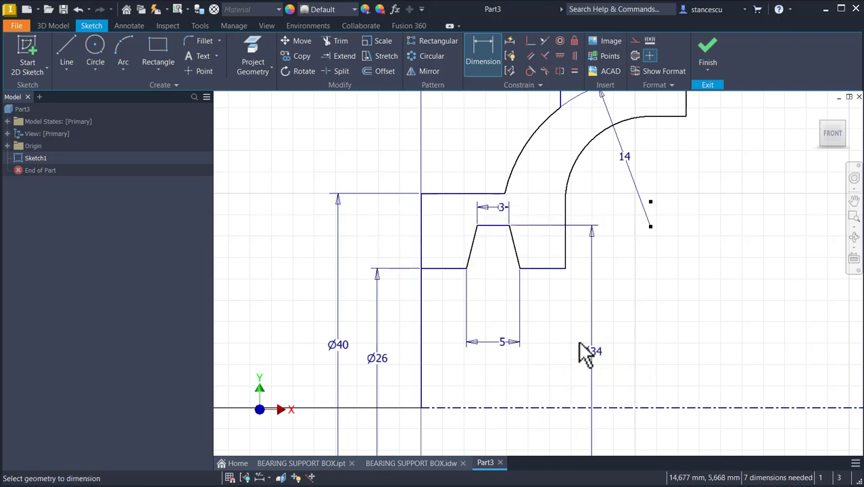
Step: Constrain the inner arc's center point coincident with the outer arc's center point
key("Home")
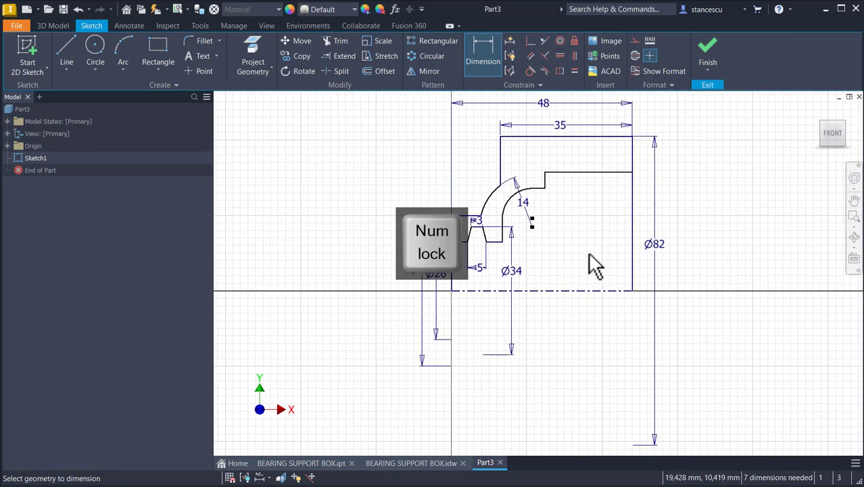
scroll(586, 223, "up", 3)
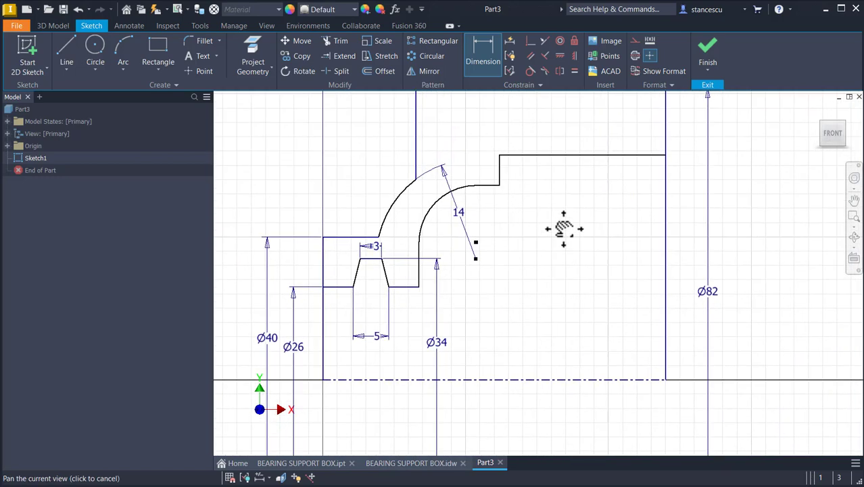
left_click(530, 41)
left_click(476, 259)
left_click(478, 256)
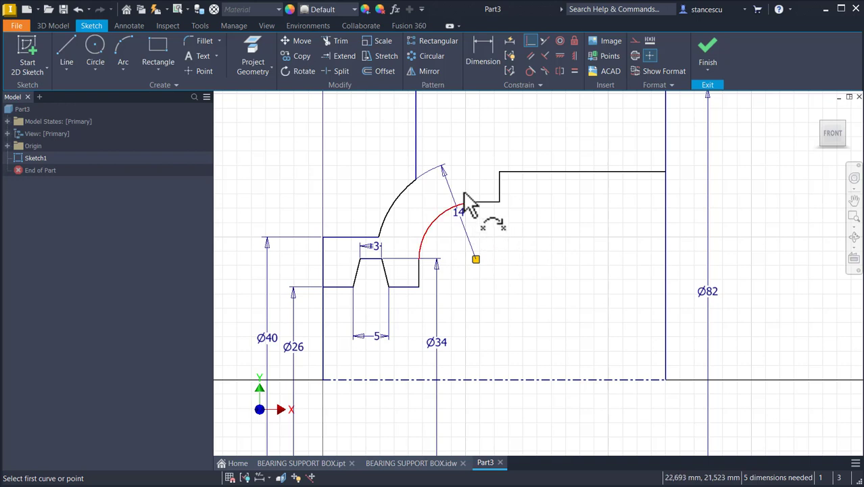
Step: Dimension the inner arc with a radius of 8 mm
left_click(485, 62)
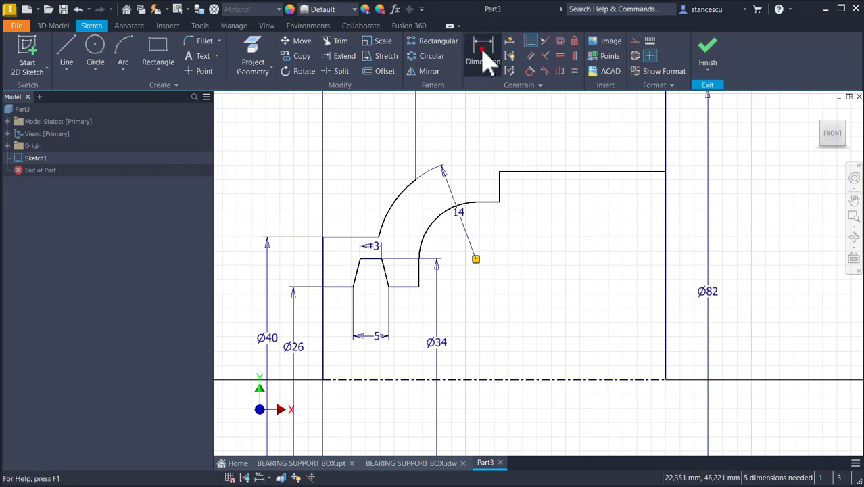
left_click(434, 231)
left_click(453, 244)
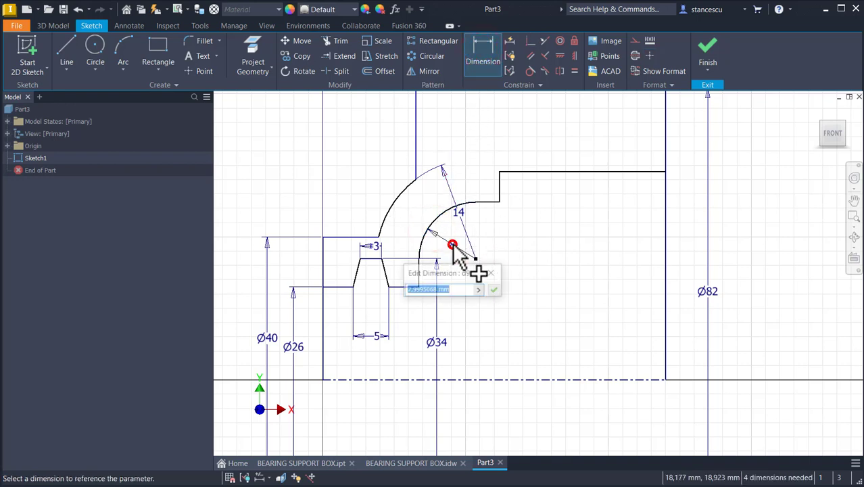
left_click(495, 291)
Step: Dimension the long horizontal line of the inner contour against the centerline as a 60 mm diameter
left_click(604, 172)
left_click(597, 379)
left_click(689, 319)
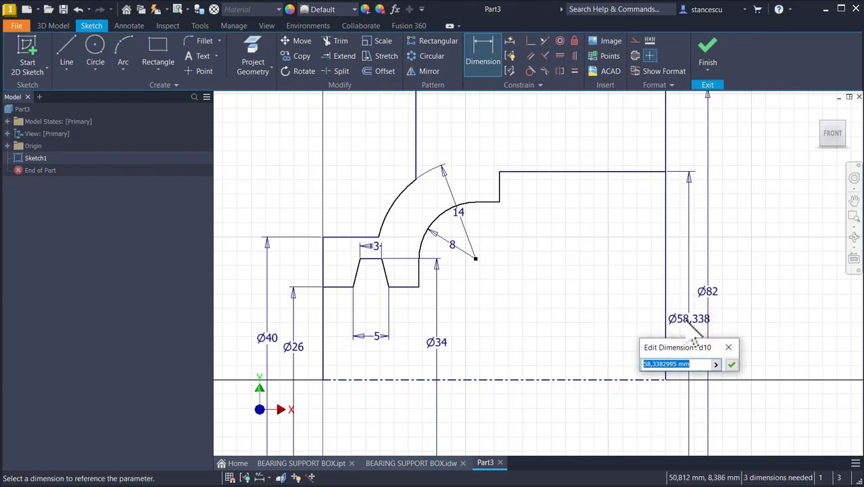
type("60")
key("Return")
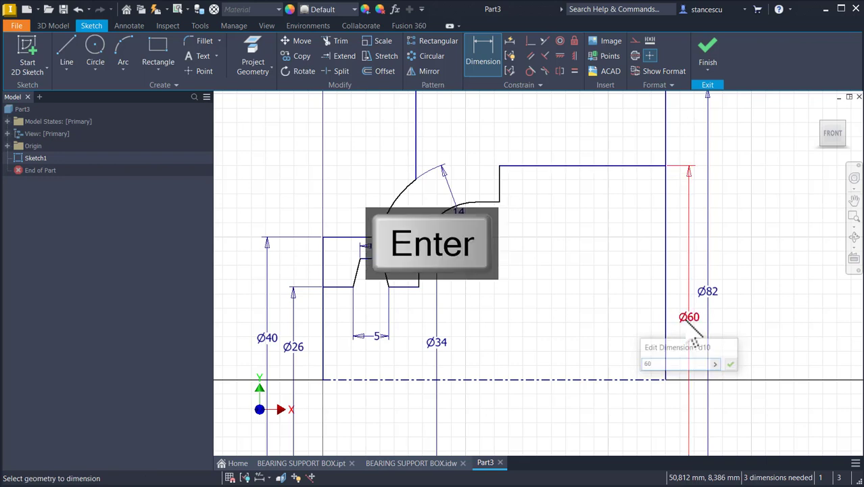
Step: Dimension the short horizontal line beside the inner arc against the centerline as a 54 mm diameter
left_click(494, 202)
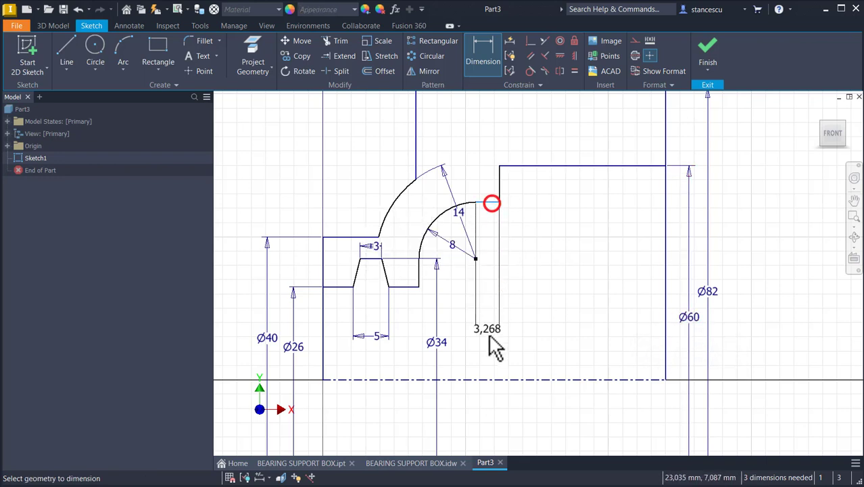
left_click(486, 379)
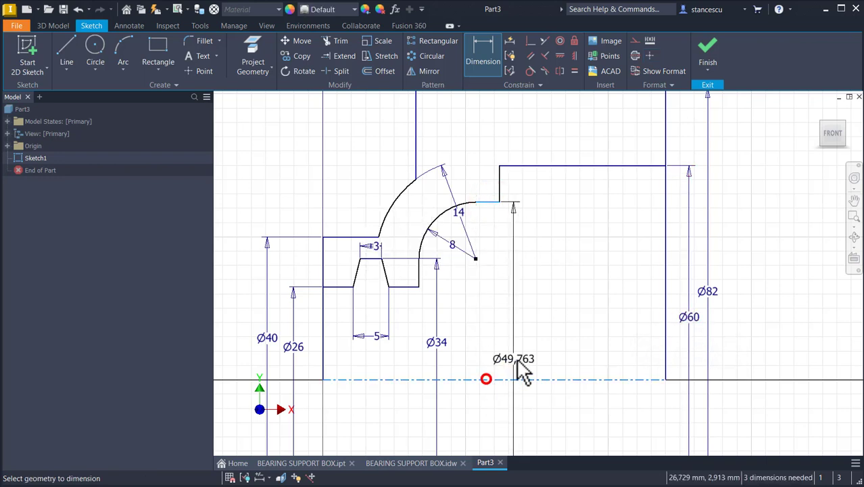
left_click(543, 314)
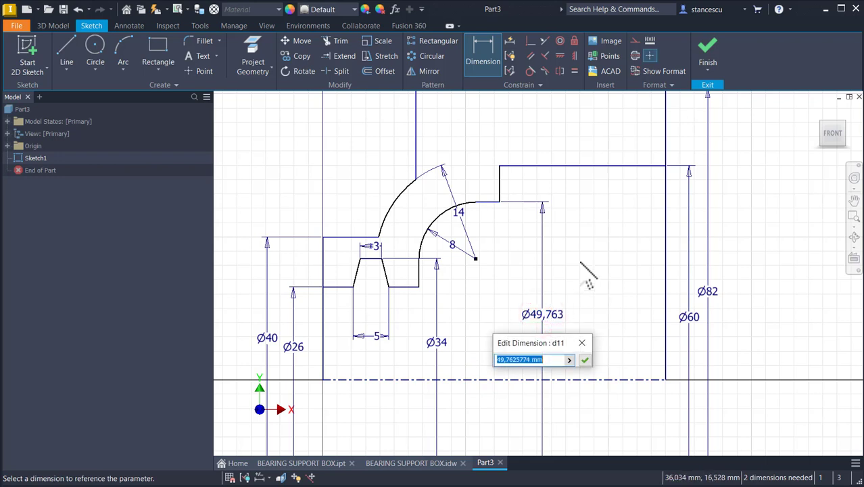
type("54")
key("Return")
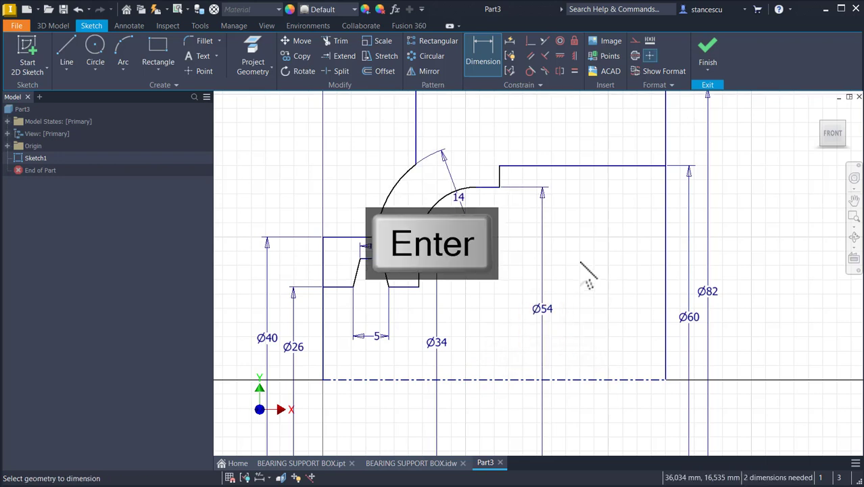
Step: Dimension the inner contour's long horizontal line with a length of 26 mm
left_click(575, 165)
left_click(575, 126)
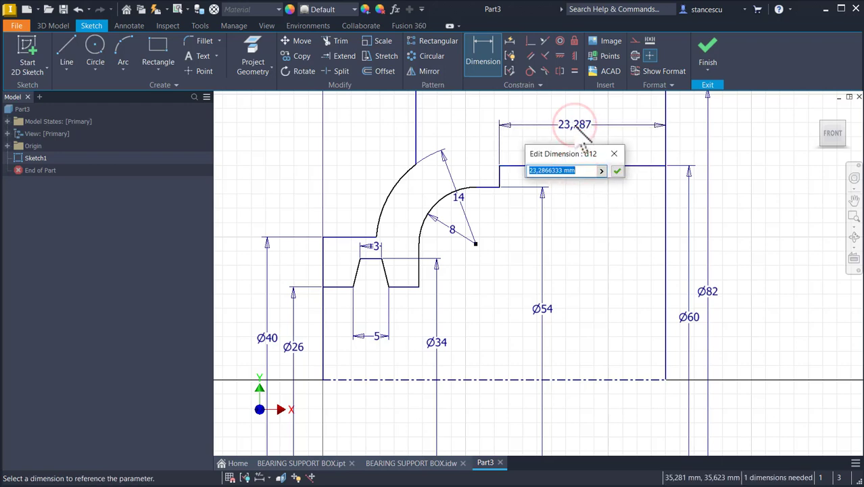
key("Return")
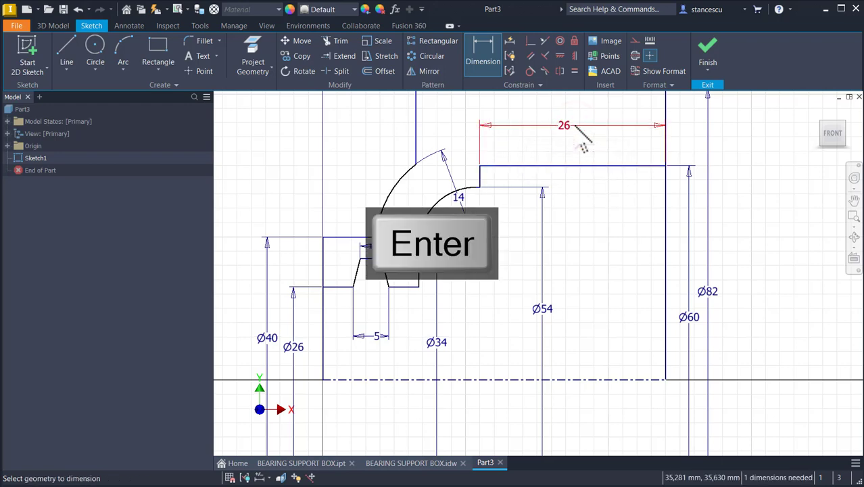
key("Num_Lock")
scroll(579, 230, "down", 4)
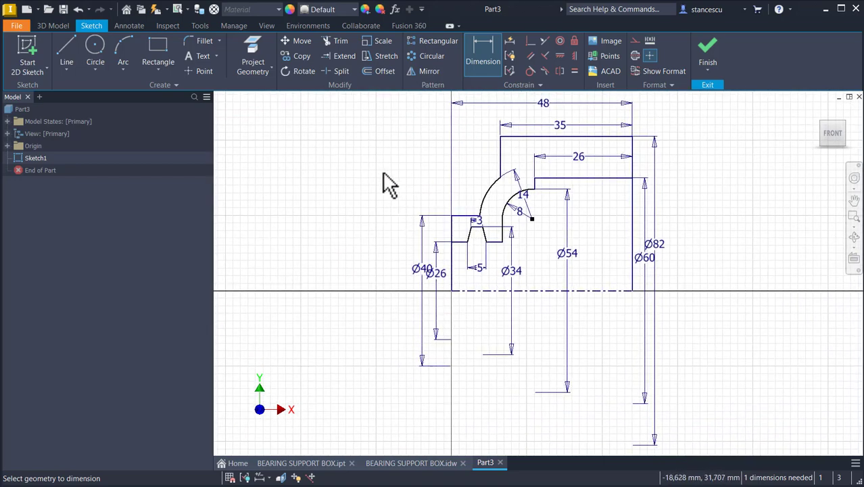
key("Escape")
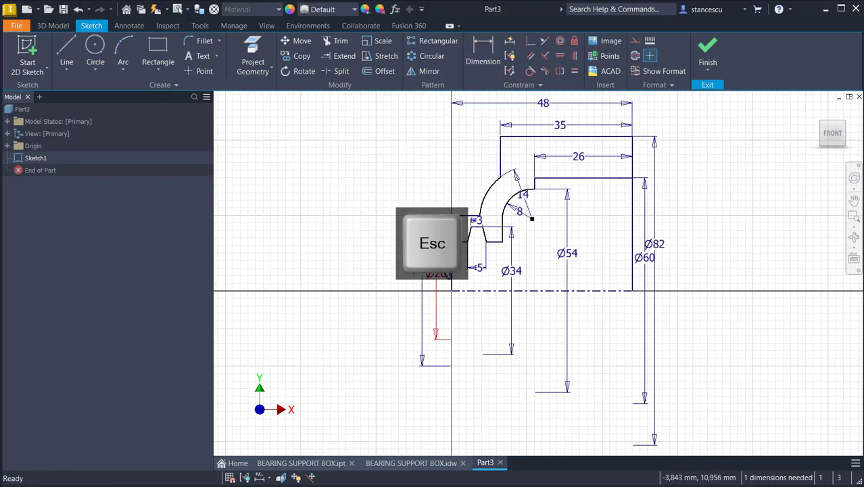
Step: Space out the crowded diameter dimensions by moving the 40, 26, 82 and 60 mm ones farther away from the profile
left_click(417, 270)
mouse_move(421, 271)
left_mouse_down()
mouse_move(396, 274)
mouse_move(431, 278)
left_mouse_up()
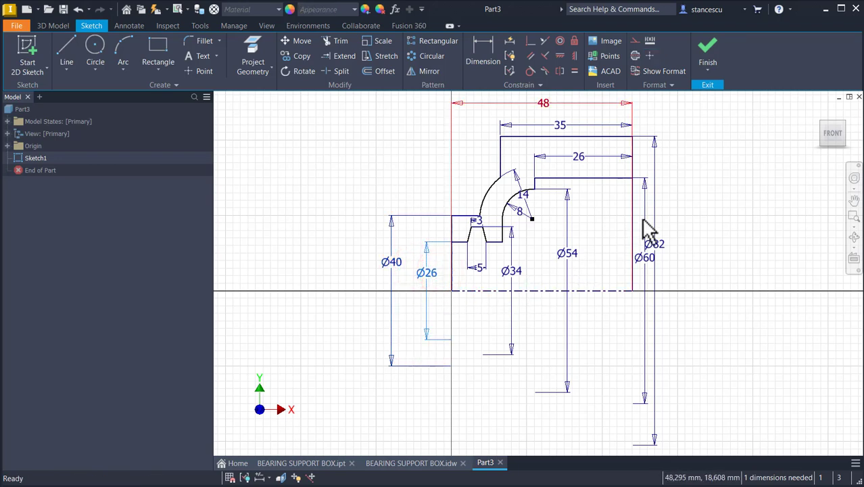
left_click(693, 203)
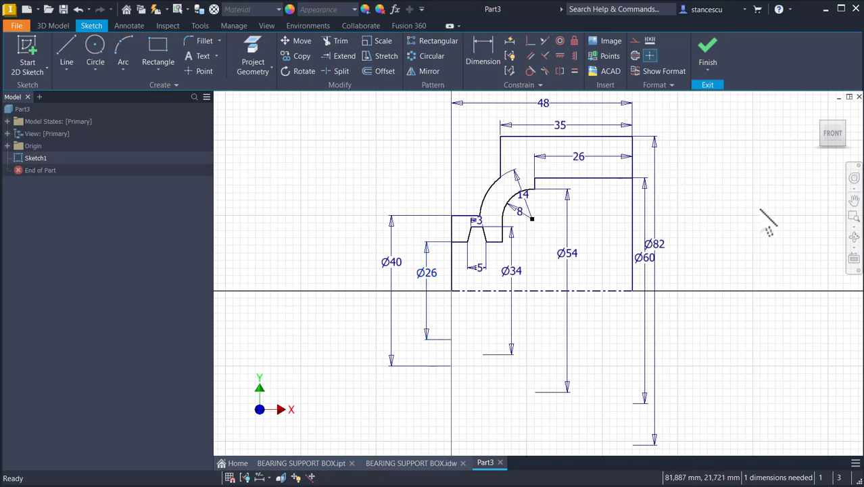
left_click_drag(650, 245, 702, 245)
left_click_drag(652, 244, 665, 262)
left_click(752, 188)
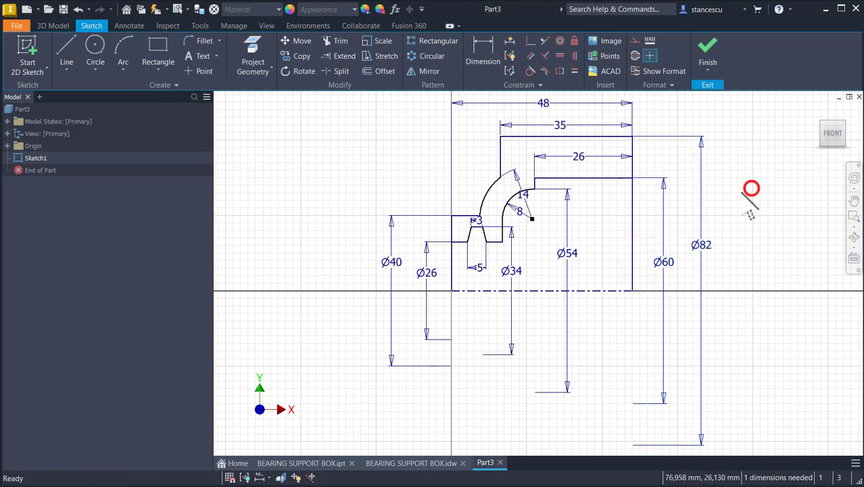
Step: Apply Auto Dimension to the sketch to reveal the missing dimension, and remove the automatic result again
key("Num_Lock")
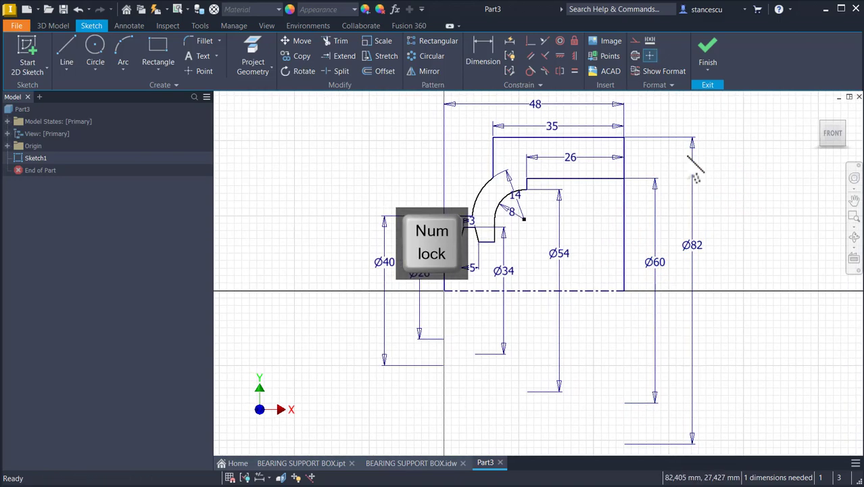
left_click(511, 41)
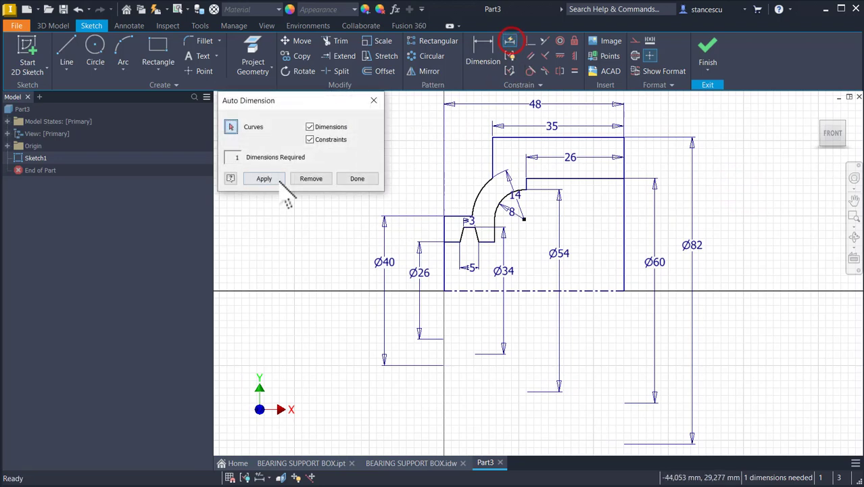
left_click(277, 179)
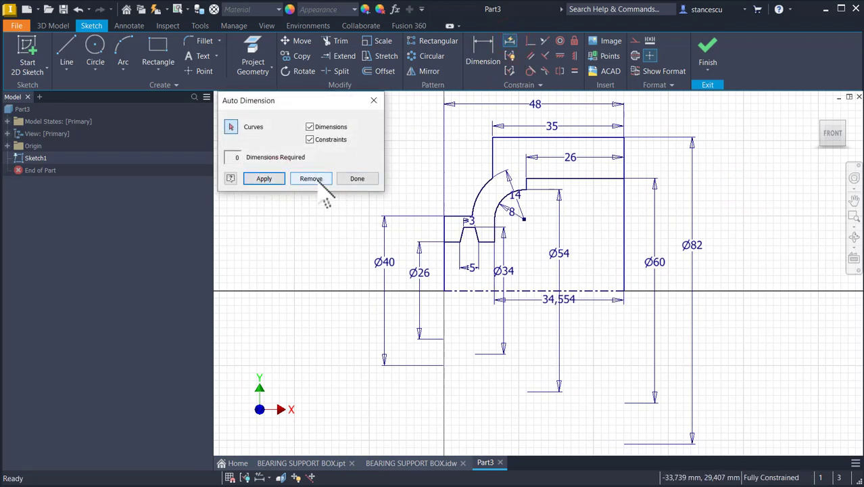
left_click(313, 180)
left_click(355, 178)
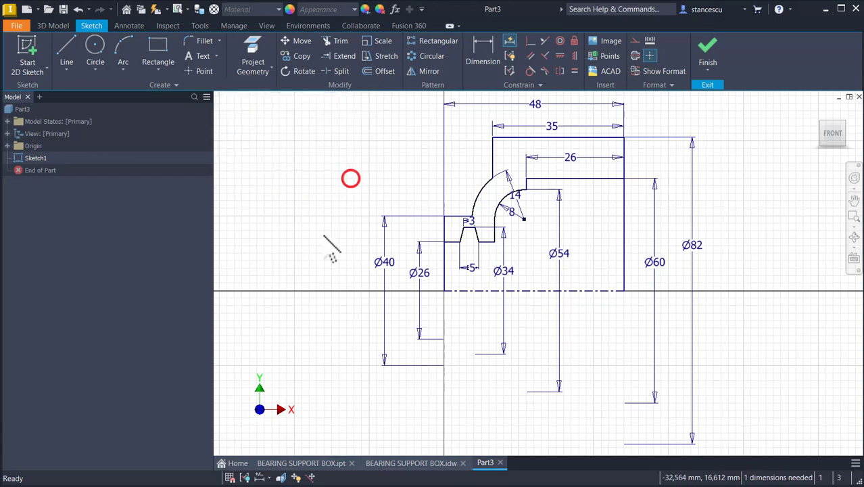
Step: Consult the BEARING SUPPORT BOX.idw drawing and dimension the distance from the profile's left edge to the inner vertical line below the arc as 10 mm
left_click(409, 464)
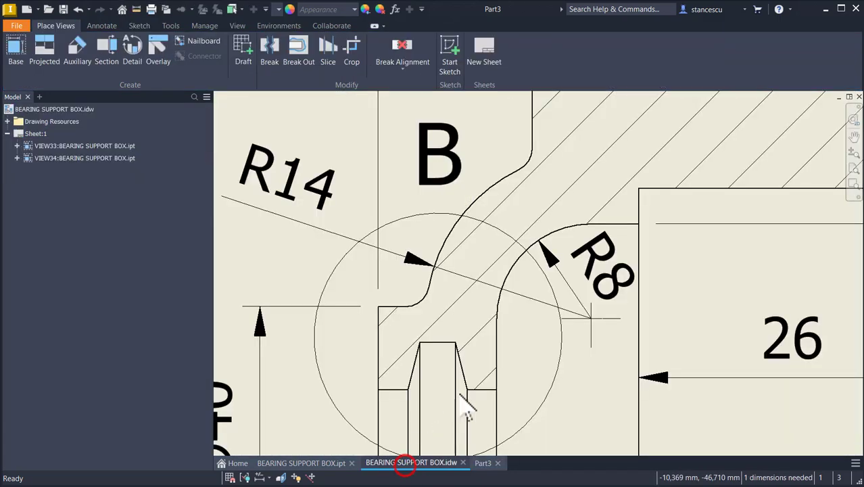
mouse_move(469, 396)
middle_mouse_down()
mouse_move(497, 305)
mouse_move(484, 151)
middle_mouse_up()
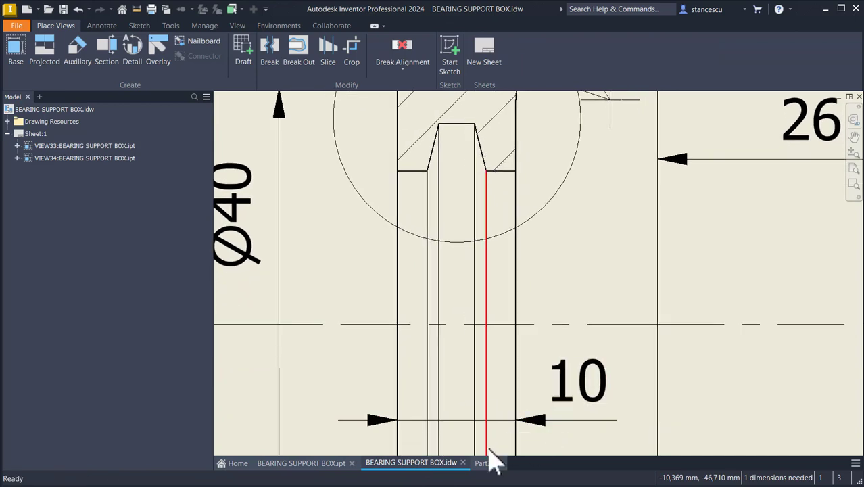
left_click(482, 462)
left_click(481, 48)
scroll(433, 256, "down", 3)
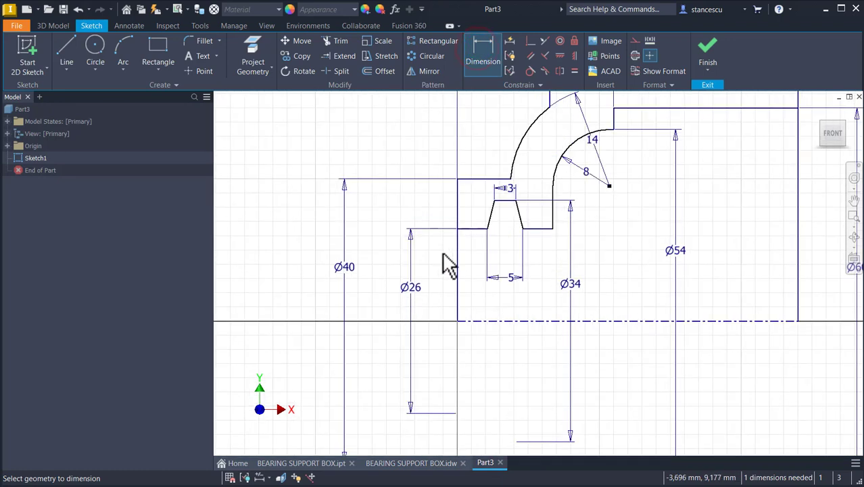
left_click(457, 218)
left_click(552, 215)
left_click(508, 362)
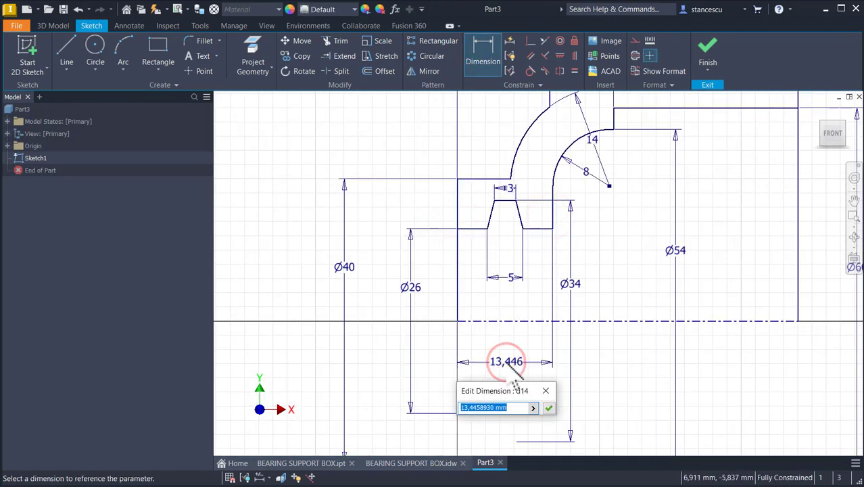
type("10")
key("Return")
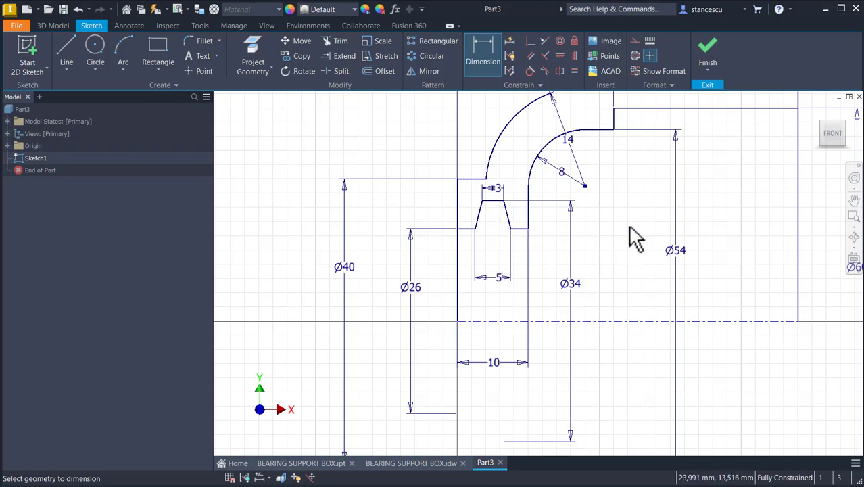
Step: Finish the dimensioned profile sketch
key("Home")
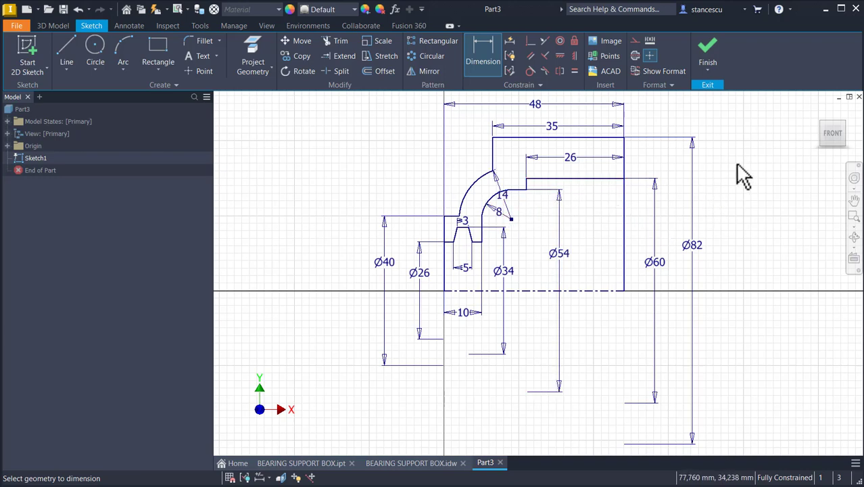
left_click(706, 47)
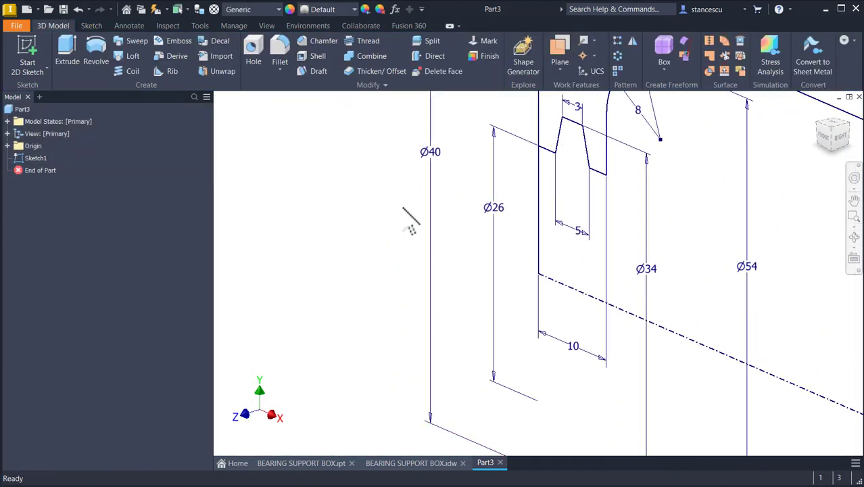
key("Num_Lock")
key("F6")
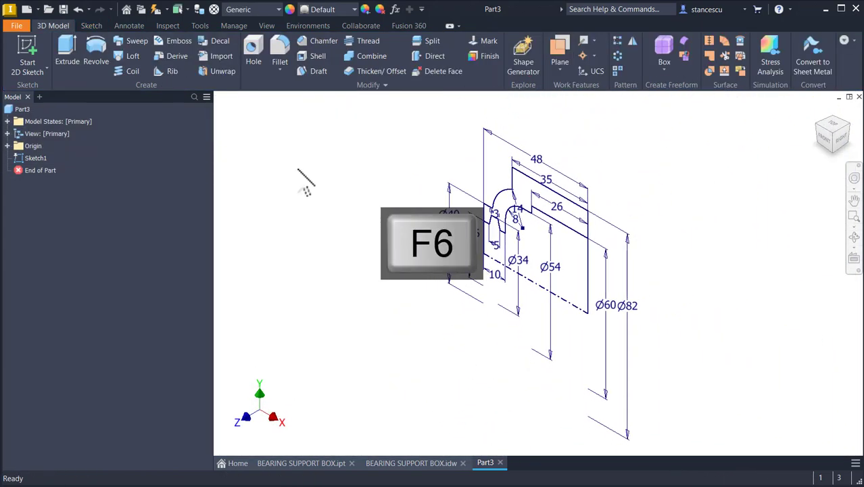
Step: Revolve both sketch profiles, outer wall and inner area, by a full 360 degrees around the centerline into a new solid
left_click(96, 54)
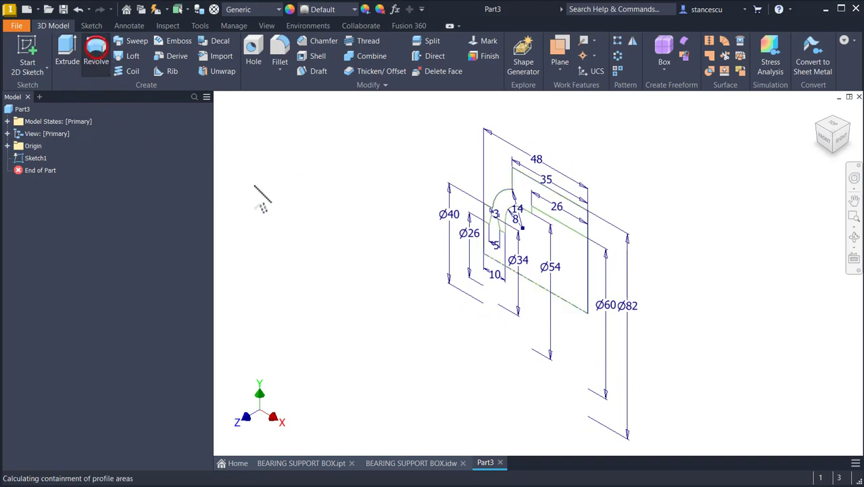
left_click(516, 193)
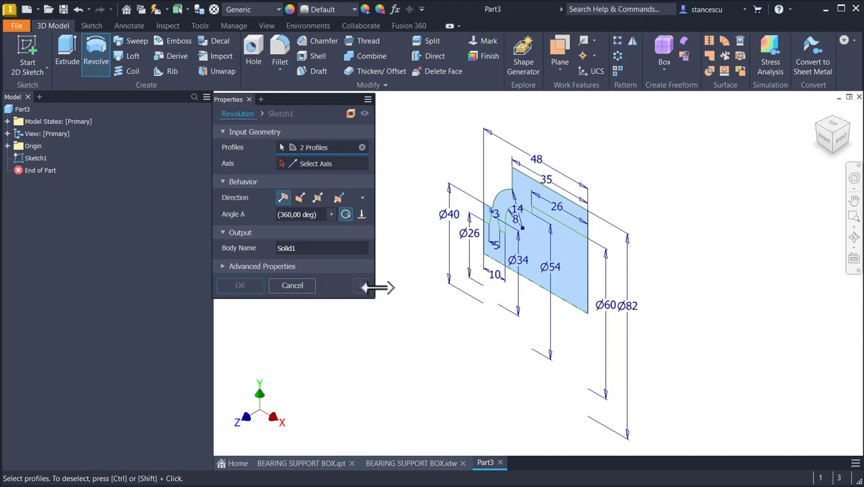
left_click(331, 170)
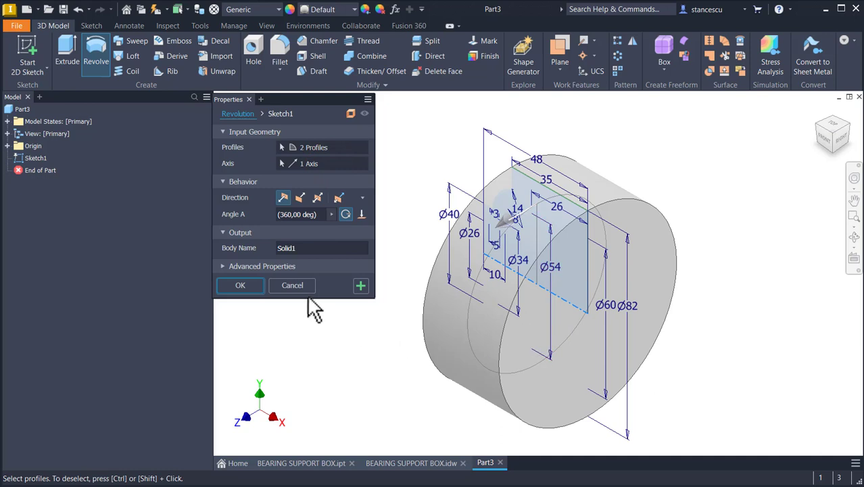
left_click(240, 285)
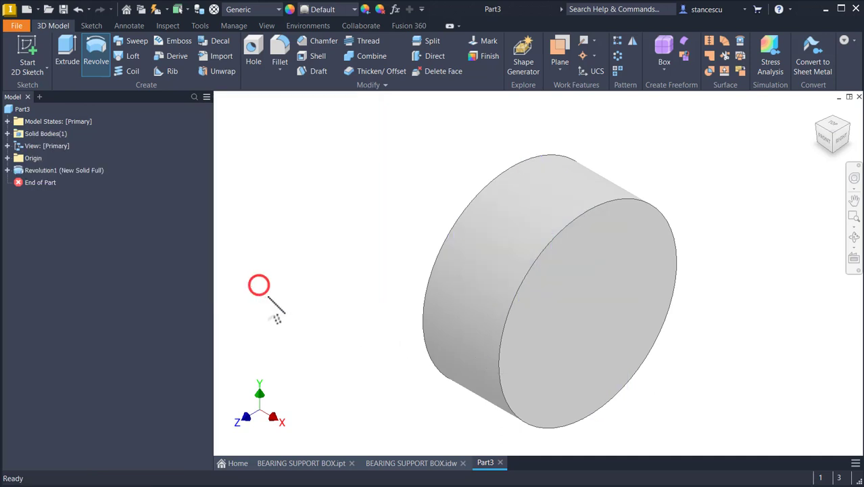
key("F6")
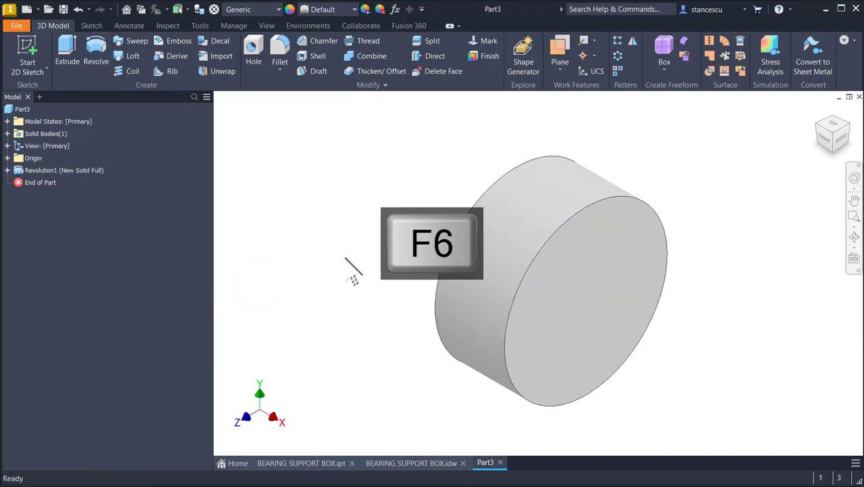
Step: Examine the revolved solid, the BEARING SUPPORT BOX.idw drawing and the horizontal plate behind the ring in the finished BEARING SUPPORT BOX.ipt model
left_click(621, 145)
middle_click_drag(620, 141, 620, 142, "shift")
key("F6")
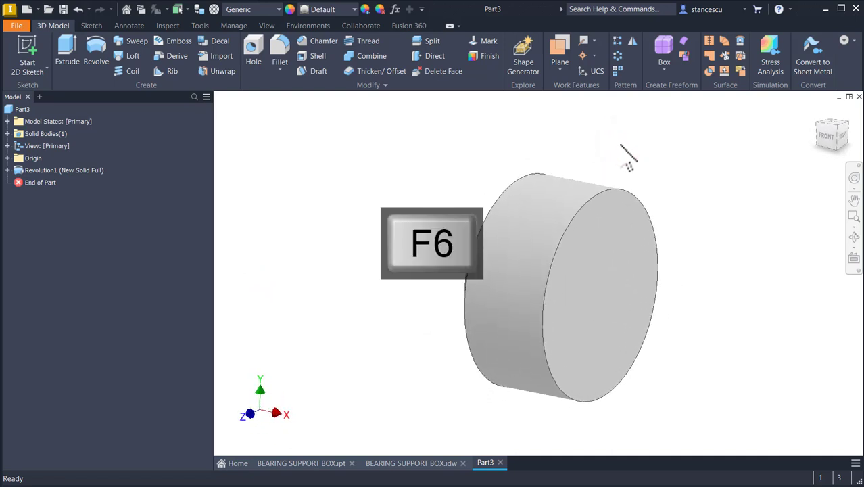
left_click(399, 464)
key("Num_Lock")
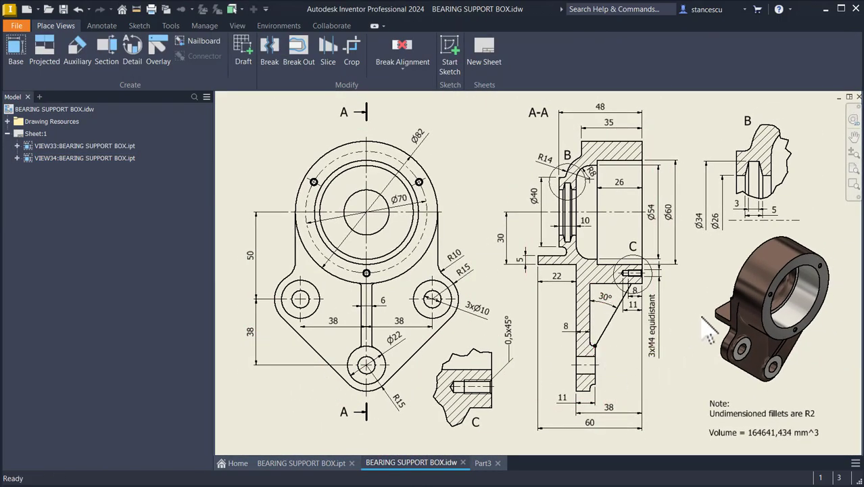
left_click(317, 463)
middle_click_drag(411, 319, 528, 298, "shift")
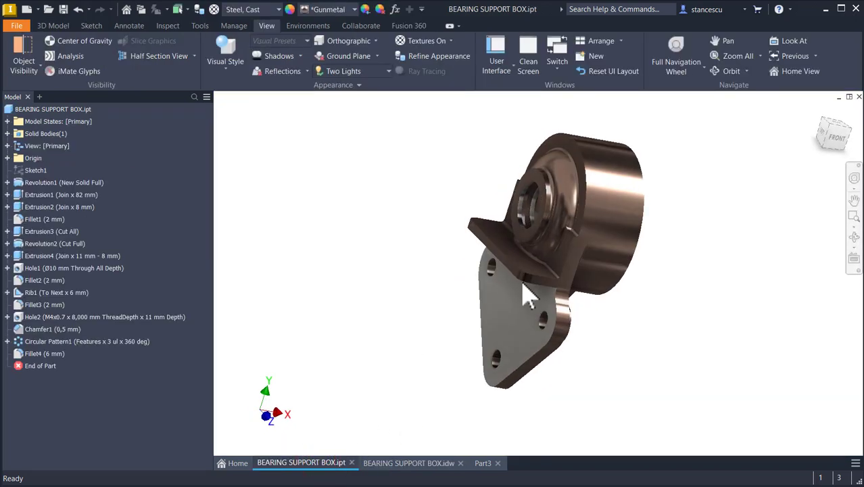
scroll(487, 234, "down", 1)
middle_click_drag(485, 235, 391, 467, "shift")
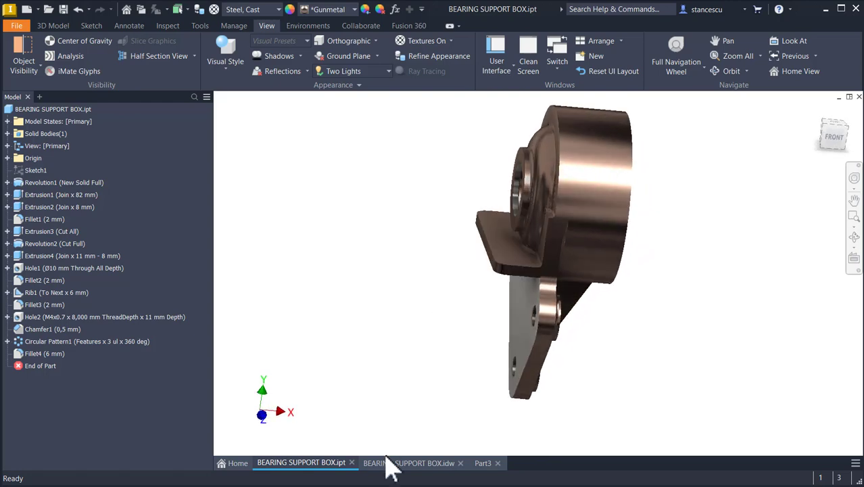
key("F6")
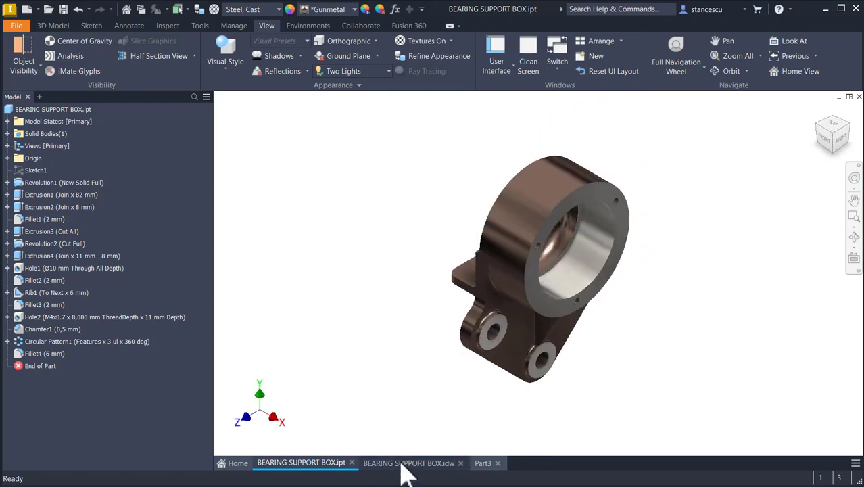
Step: Consult section A-A in BEARING SUPPORT BOX.idw for the size and position of the horizontal plate
left_click(402, 464)
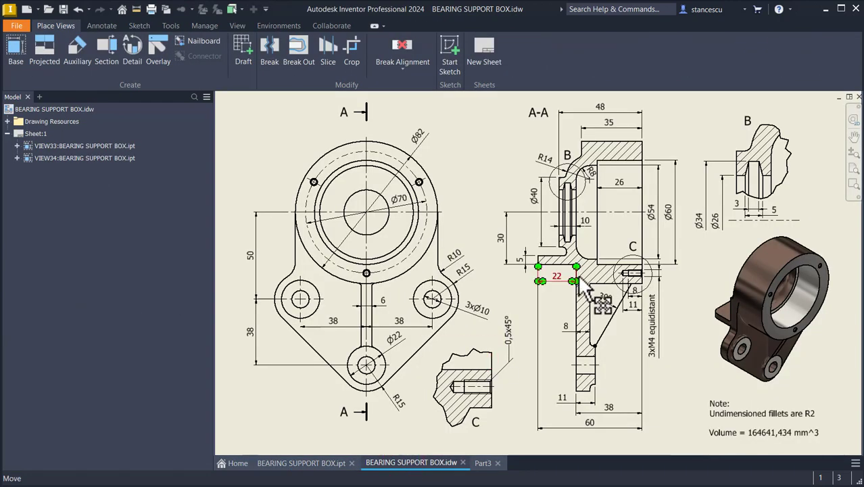
left_click_drag(574, 274, 552, 271)
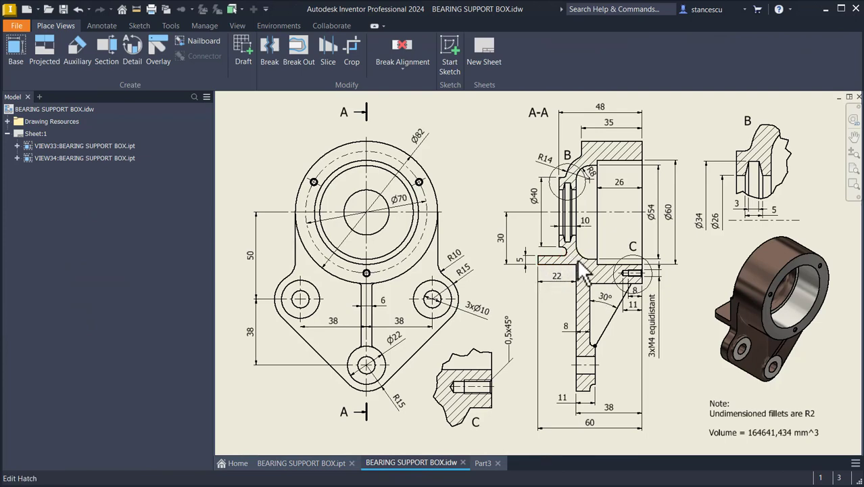
scroll(555, 267, "up", 3)
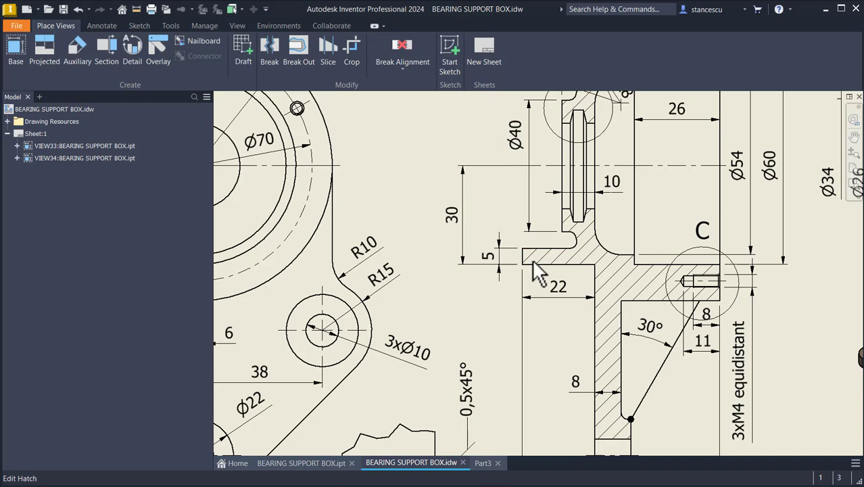
scroll(548, 332, "down", 3)
middle_click_drag(559, 361, 546, 299)
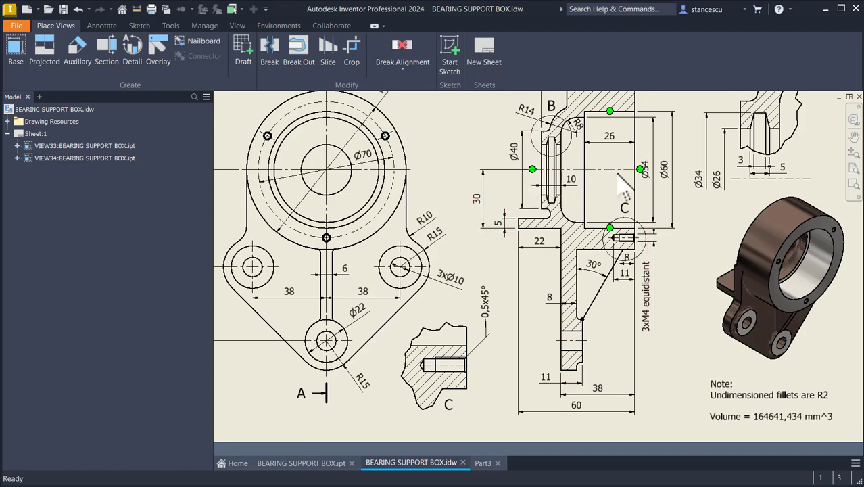
Step: Create a new sketch on the XY plane of Part3 and slice the graphics at the sketch plane
left_click(483, 465)
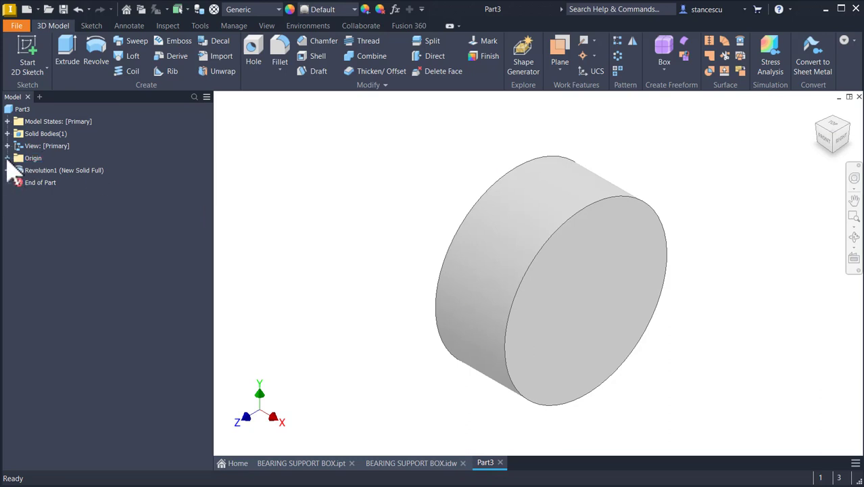
left_click(7, 159)
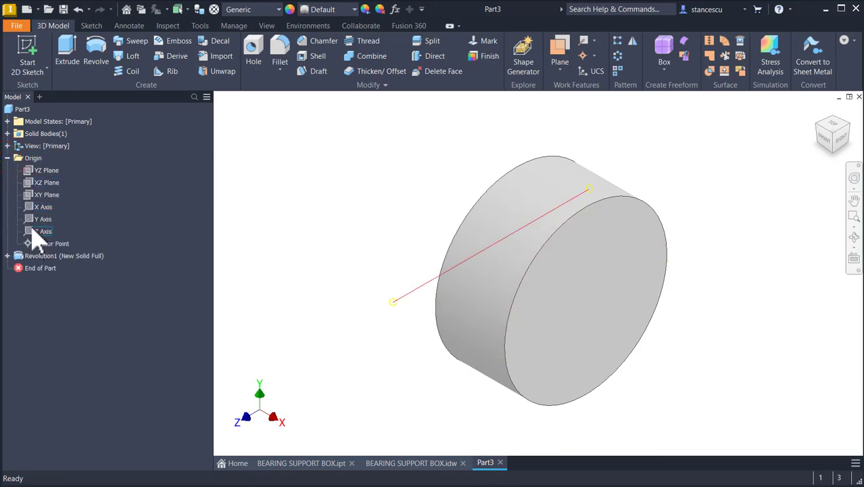
left_click(31, 195)
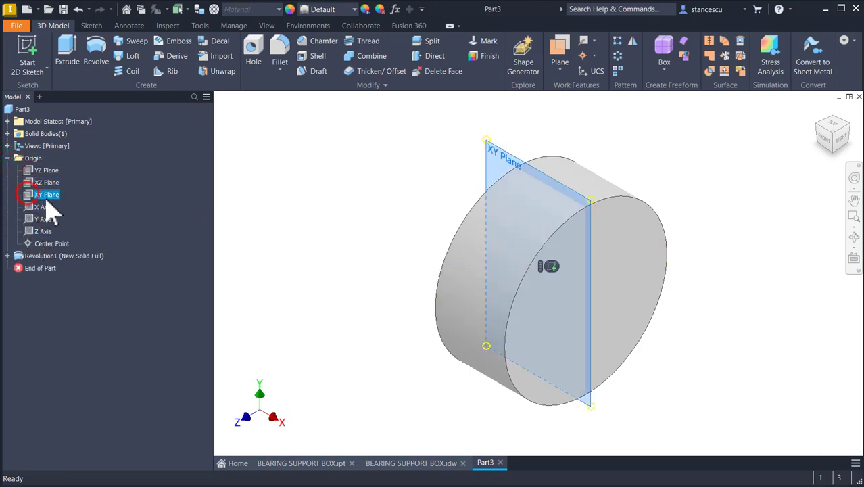
left_click(550, 268)
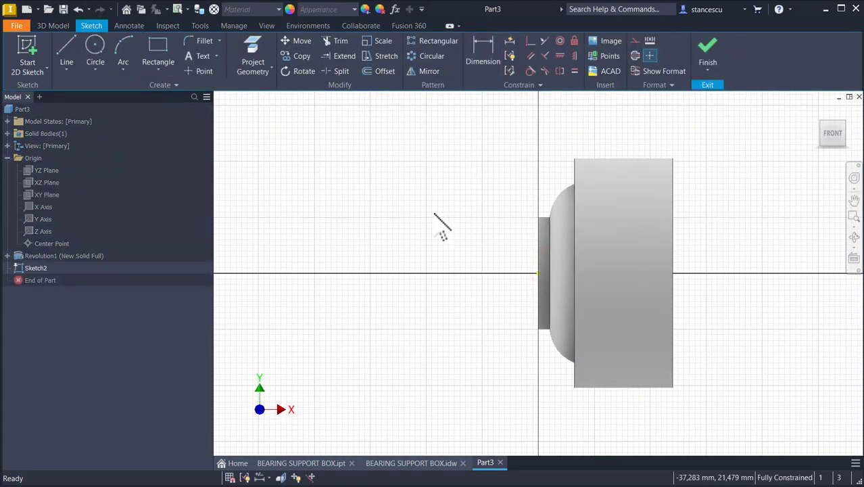
key("F7")
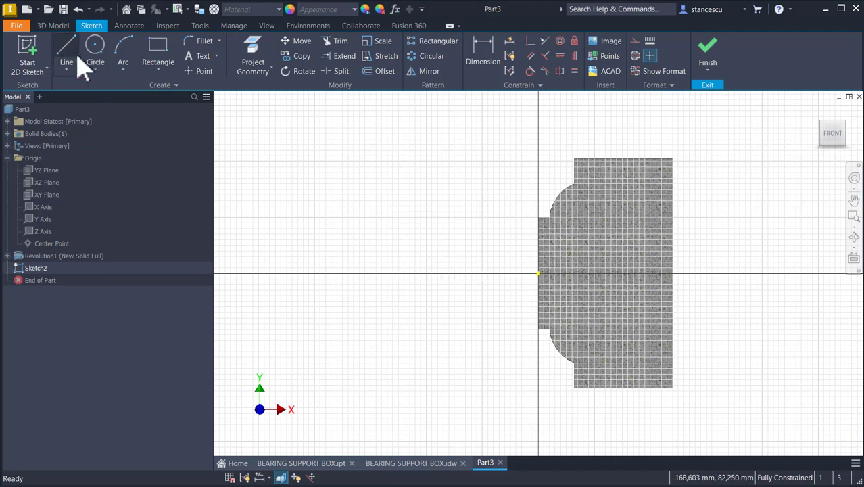
Step: Draw a 22 by 5 mm rectangle beside the lower part of the revolved body for the plate's cross-section
left_click(157, 47)
left_click(432, 347)
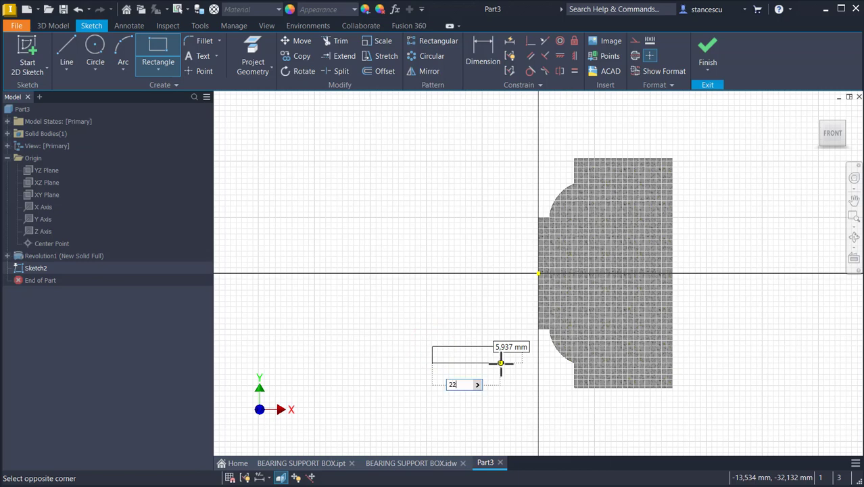
type("22")
key("Tab")
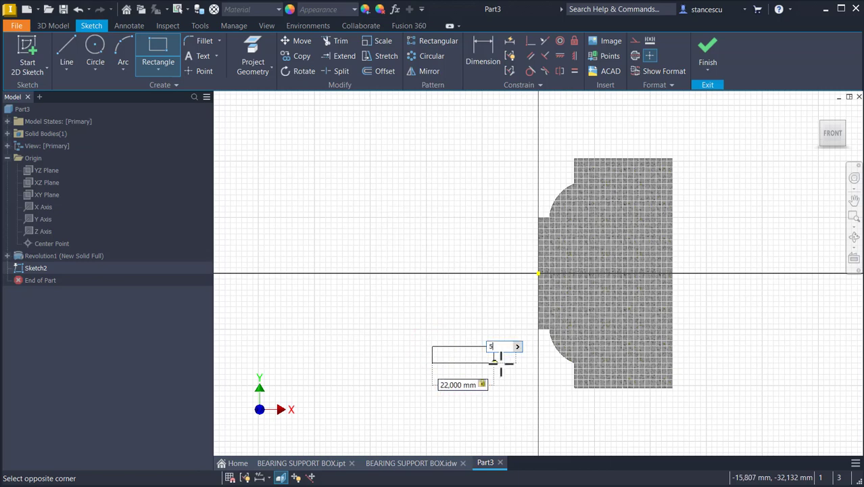
key("Return")
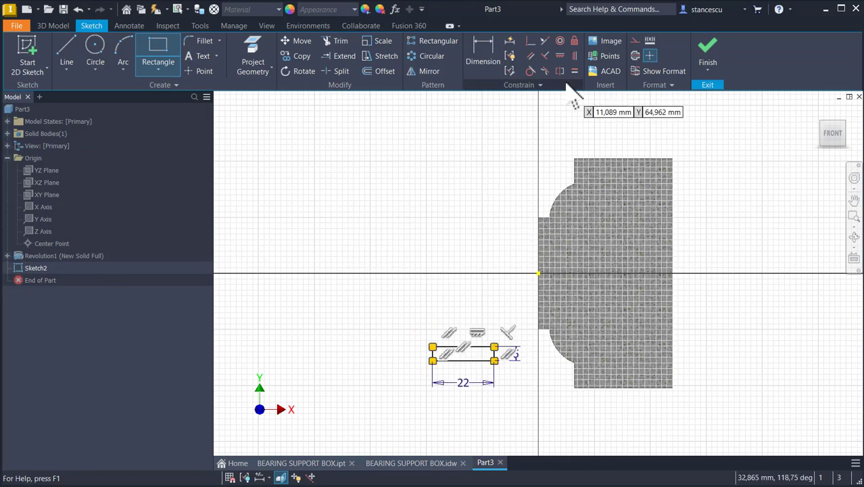
Step: Dimension the vertical distance from the rectangle's bottom edge to the origin as 30 mm
left_click(490, 49)
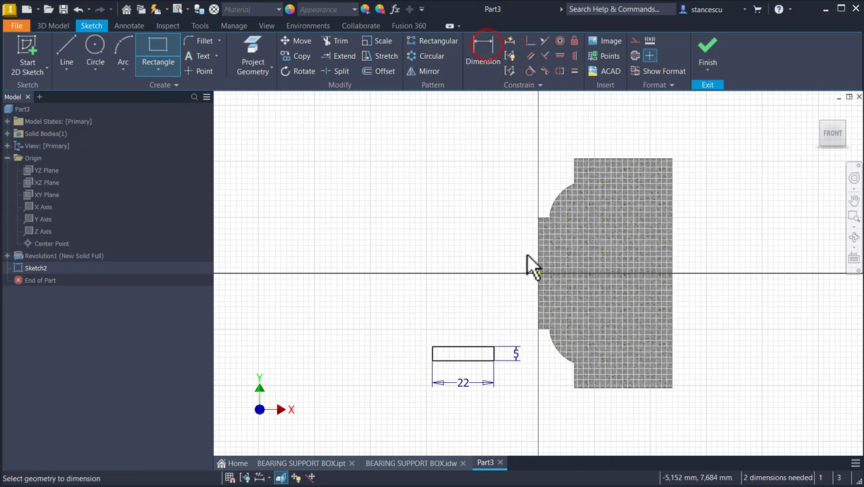
left_click(464, 360)
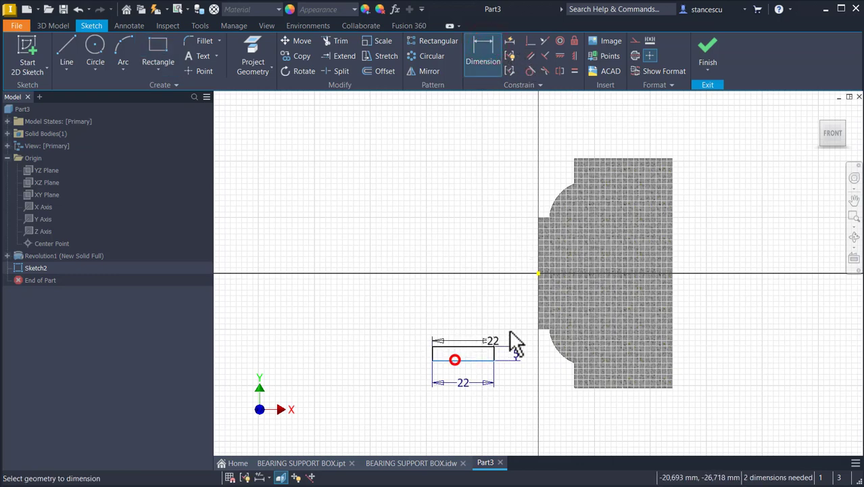
left_click(539, 274)
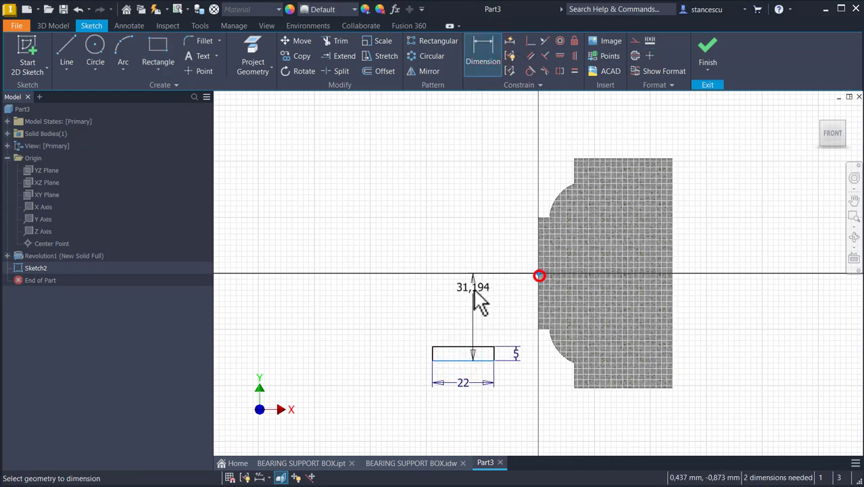
left_click(408, 312)
type("30")
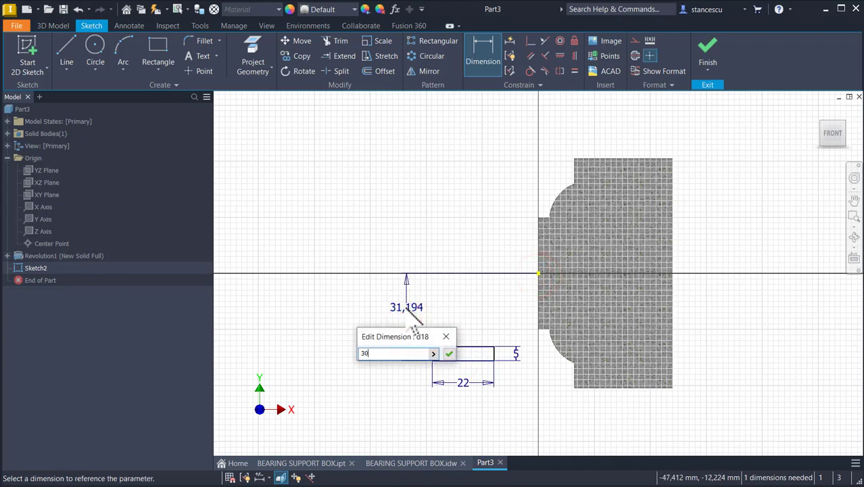
key("Return")
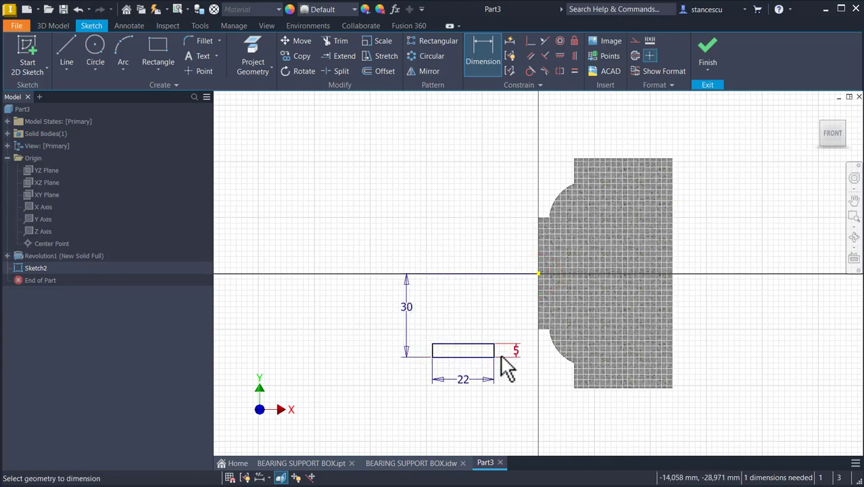
Step: Dimension the distance from the rectangle's right edge to the body's flat right face as 38 mm and check the corner against the arc
scroll(501, 358, "up", 3)
left_click(491, 345)
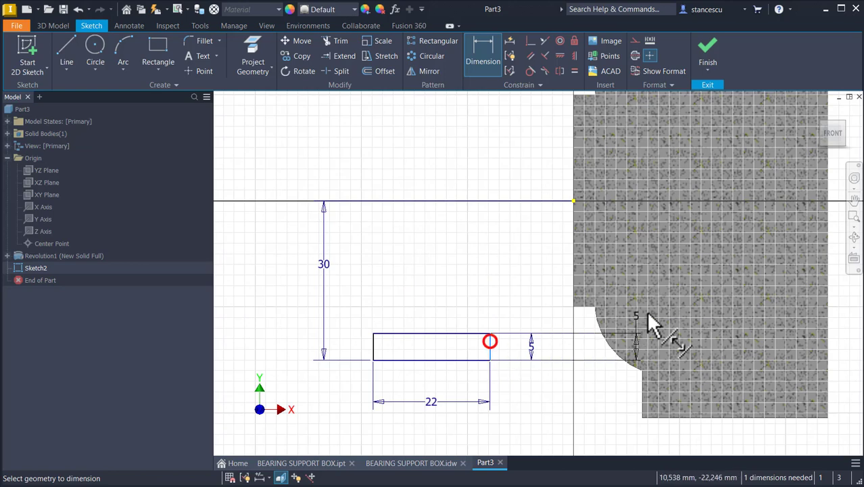
left_click(829, 342)
mouse_move(785, 387)
middle_mouse_down()
mouse_move(740, 373)
mouse_move(727, 358)
middle_mouse_up()
left_click(710, 379)
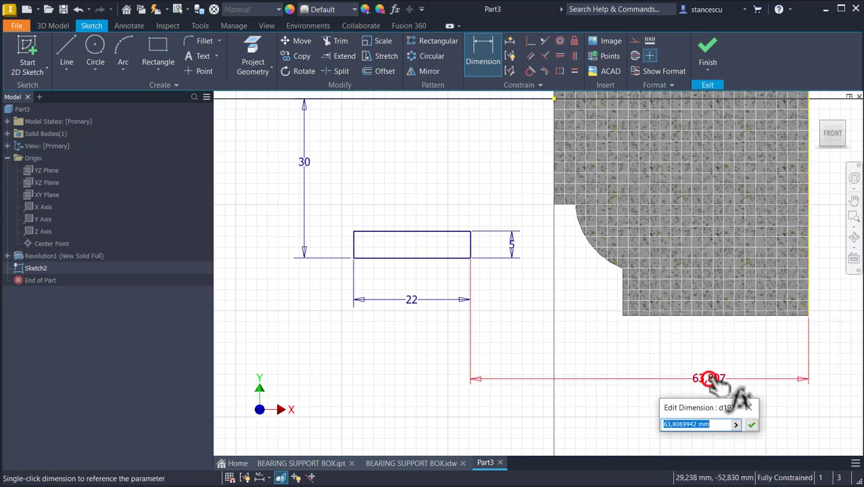
type("3")
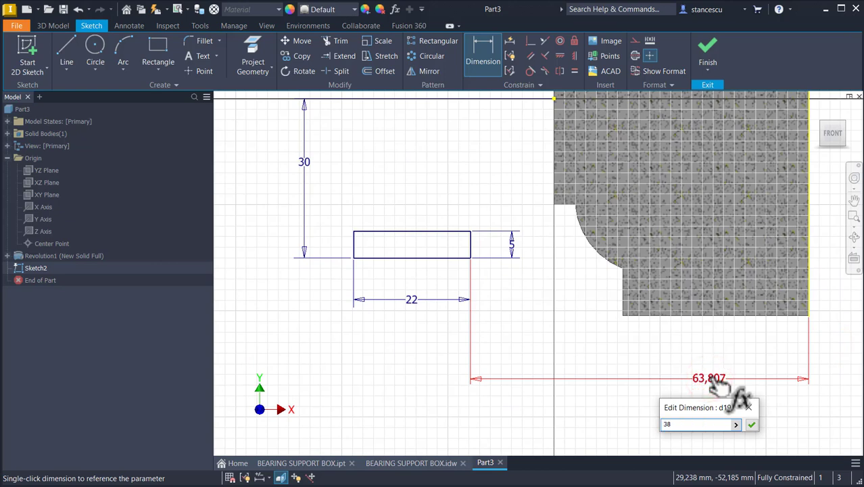
type("8")
key("Return")
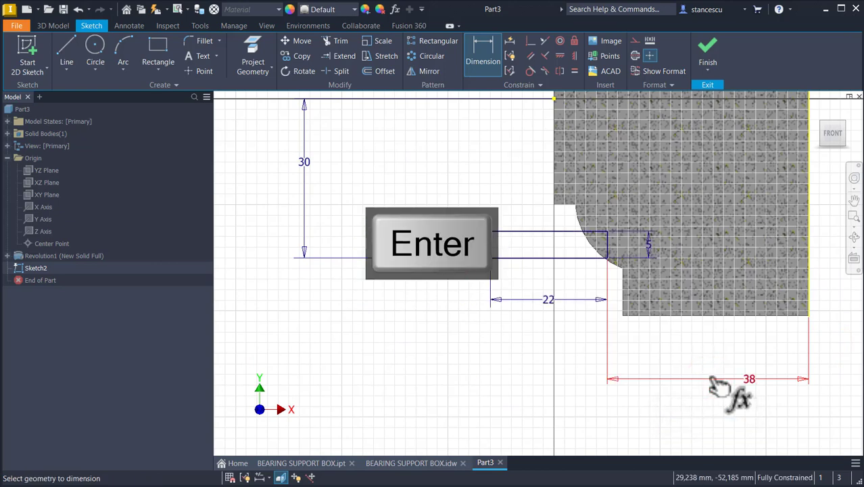
scroll(622, 288, "down", 3)
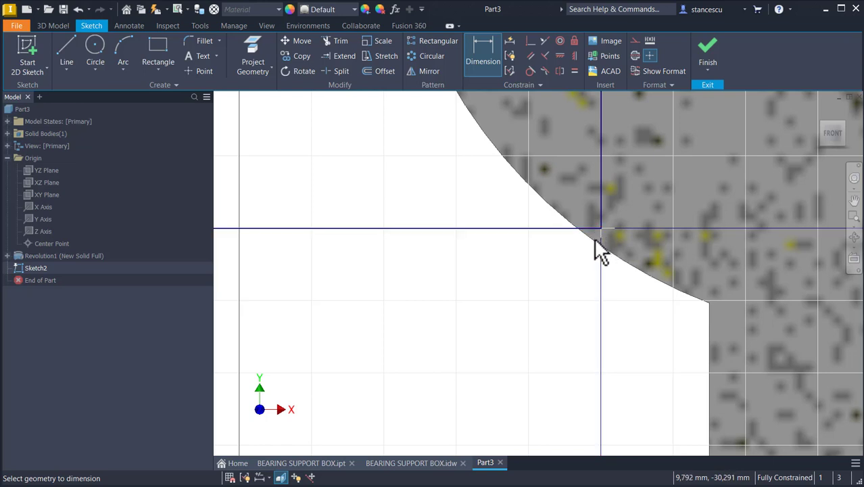
scroll(585, 277, "up", 2)
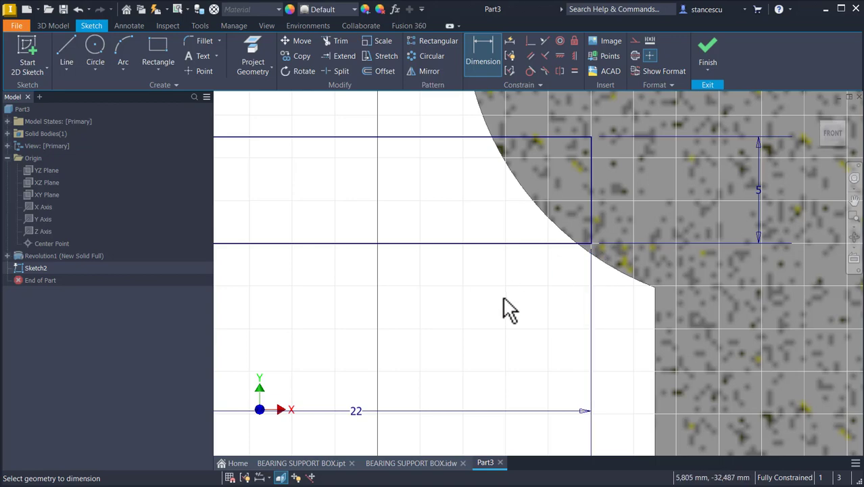
scroll(509, 310, "up", 6)
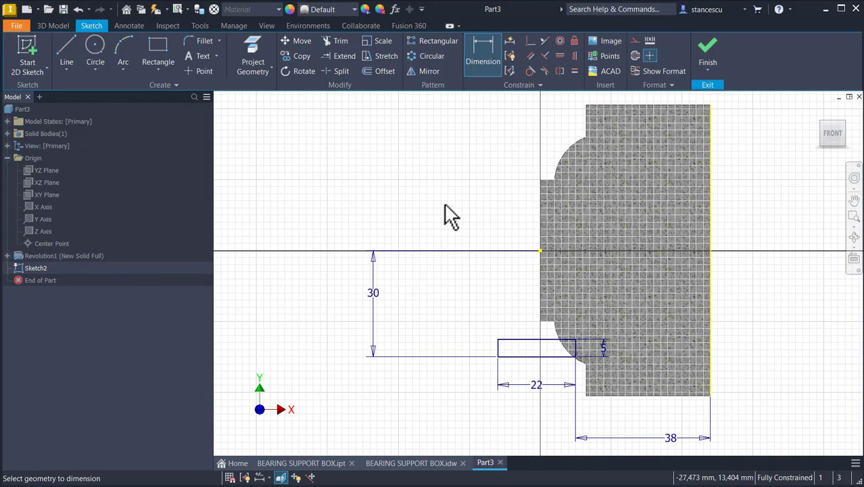
Step: Finish the sketch and extrude the rectangle symmetrically by 82 mm, joined to the revolved body
left_click(708, 50)
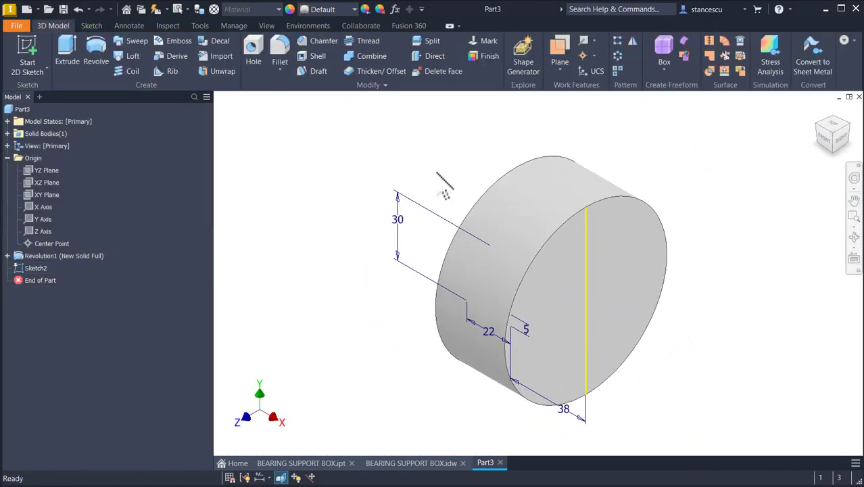
left_click(67, 59)
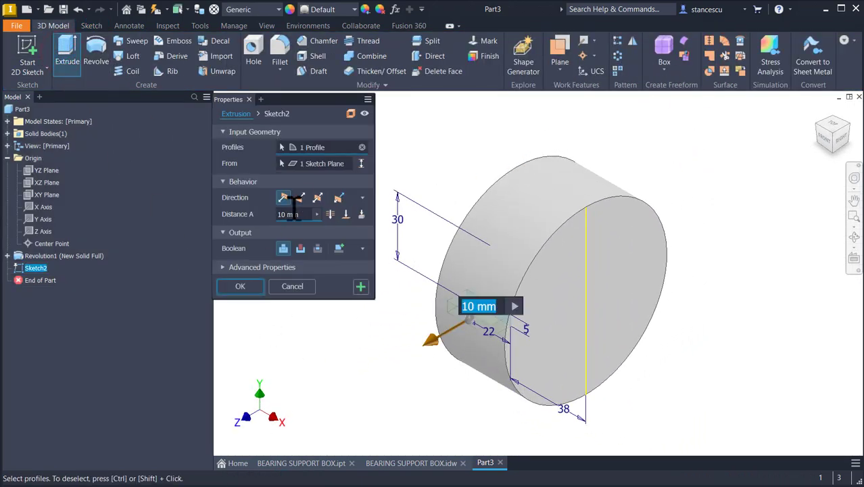
left_click(318, 198)
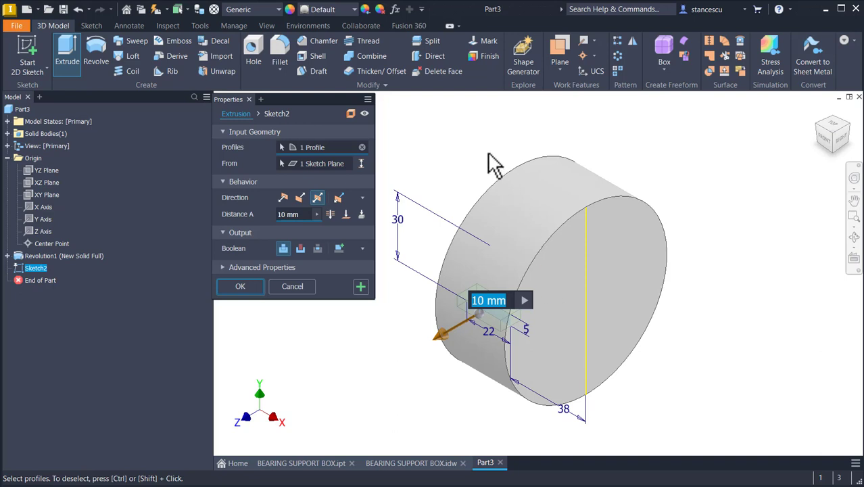
type("82")
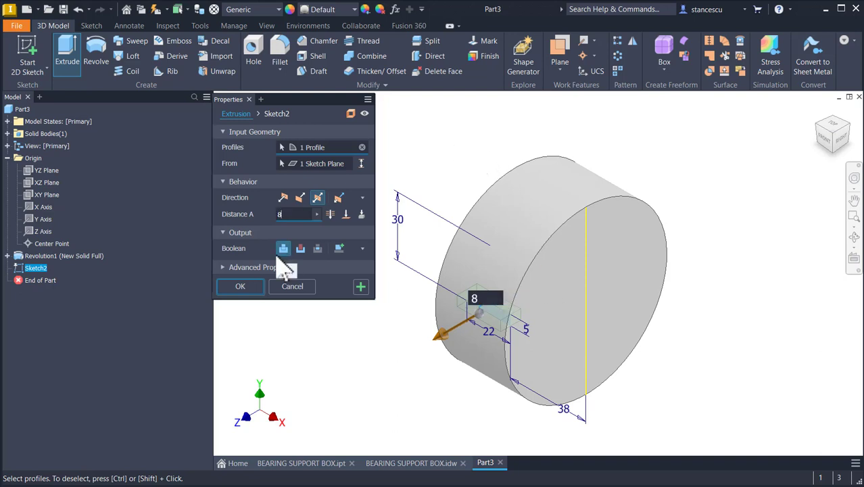
left_click(241, 286)
middle_click_drag(385, 178, 381, 255, "shift")
key("F6")
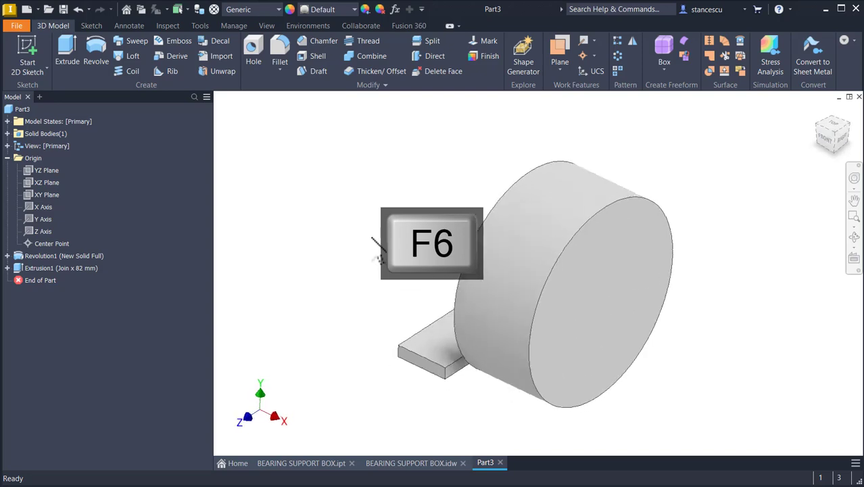
Step: Check the flange outline and its 38 mm position in the drawing, and create a work plane offset -38 mm from the body's flat circular face
left_click(405, 462)
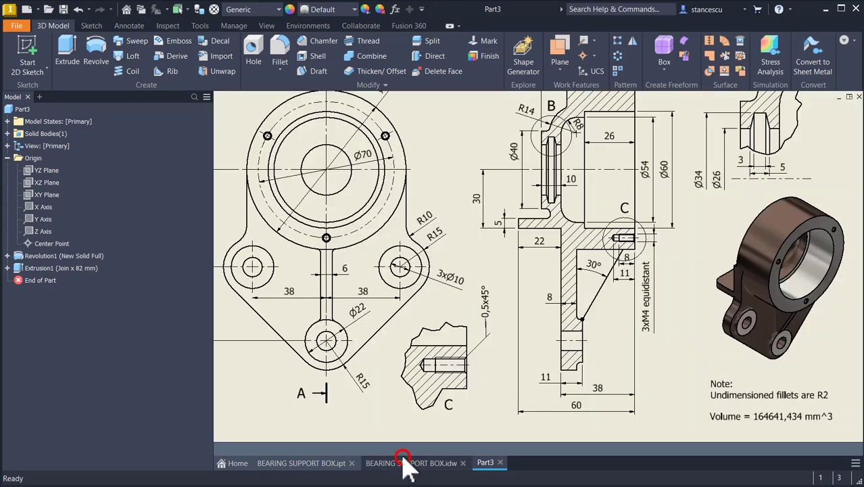
middle_click_drag(313, 236, 391, 265)
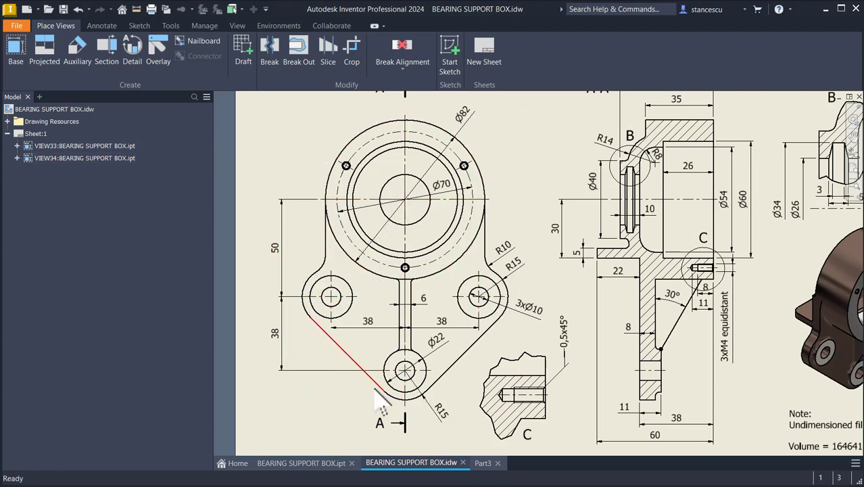
left_click(478, 465)
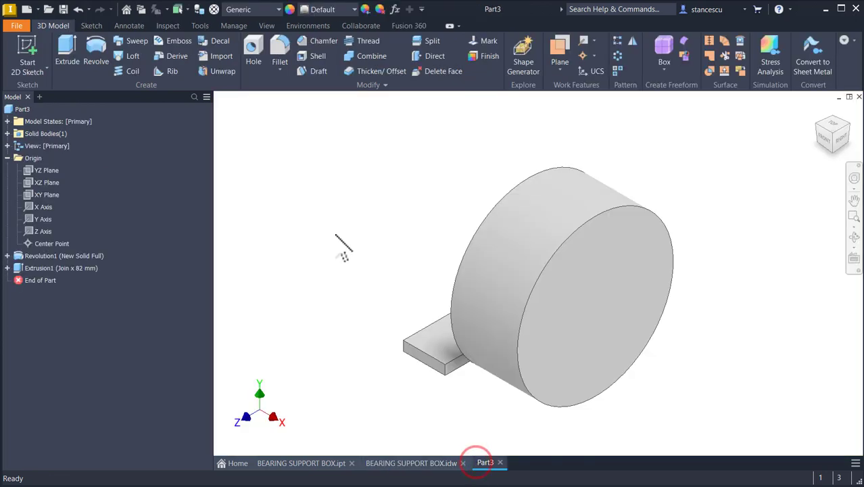
left_click(406, 463)
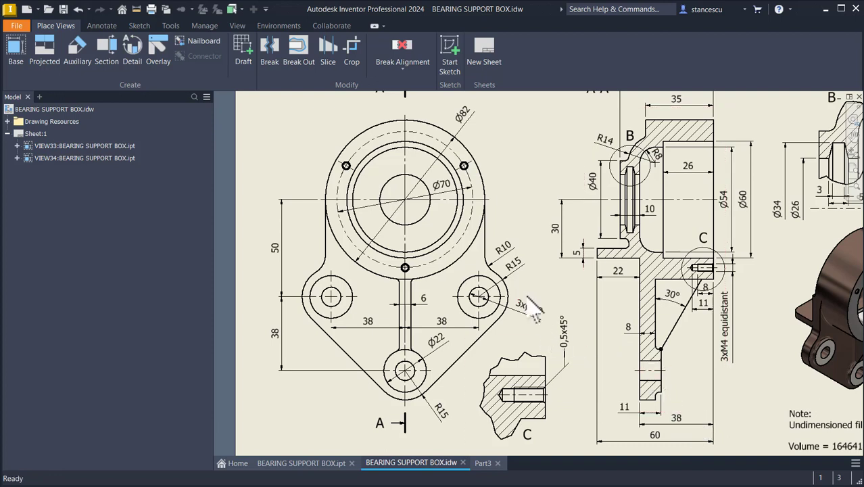
left_click(483, 464)
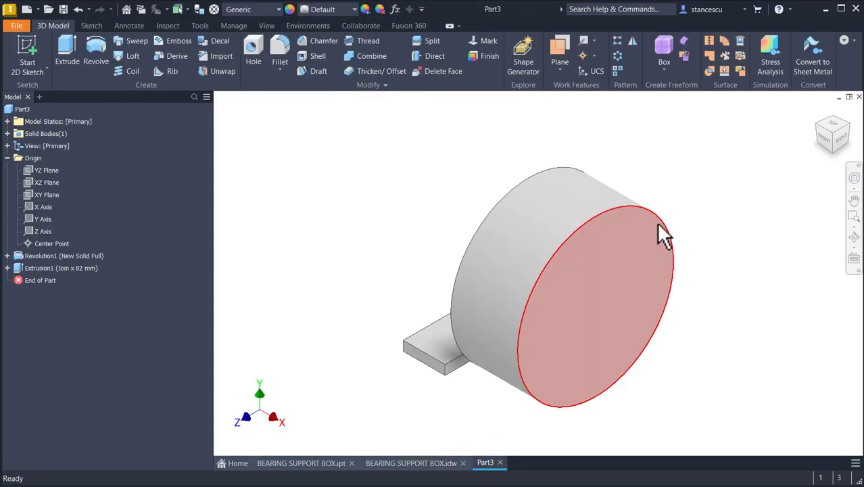
left_click(560, 54)
left_click_drag(596, 275, 573, 276)
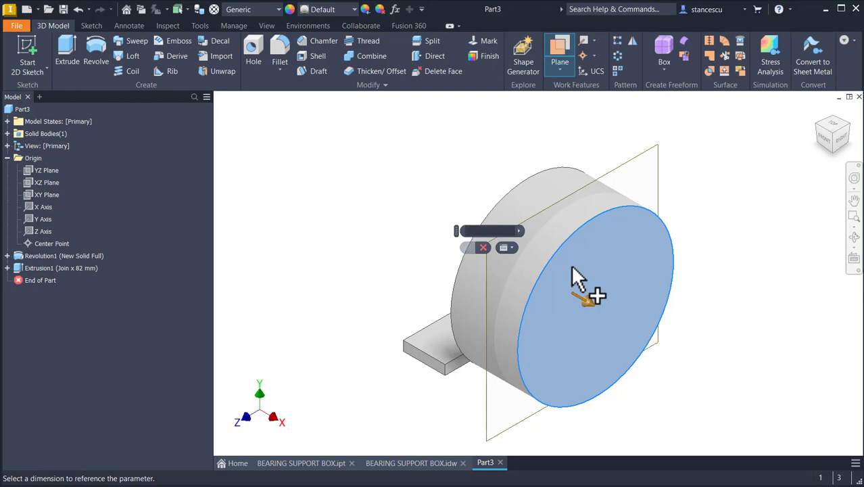
type("-38")
key("Return")
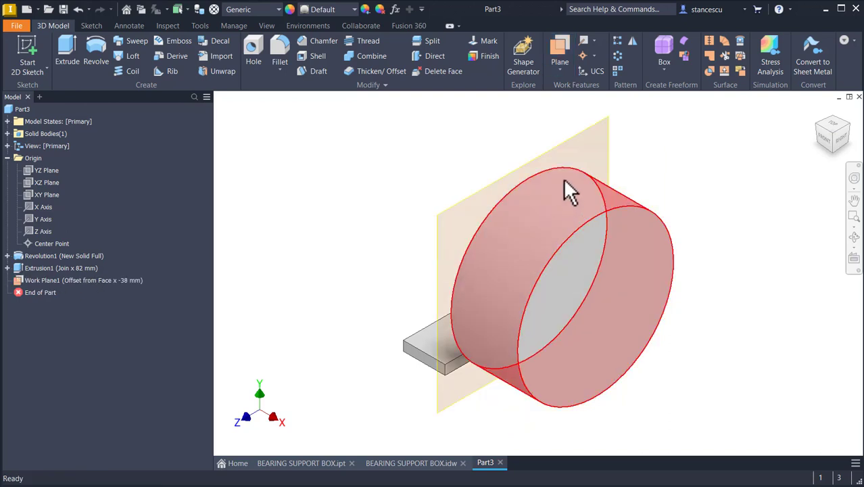
Step: Start a sketch on the offset work plane, project the body's outer circular edge, and slice the graphics at the sketch plane
left_click(606, 136)
left_click(638, 129)
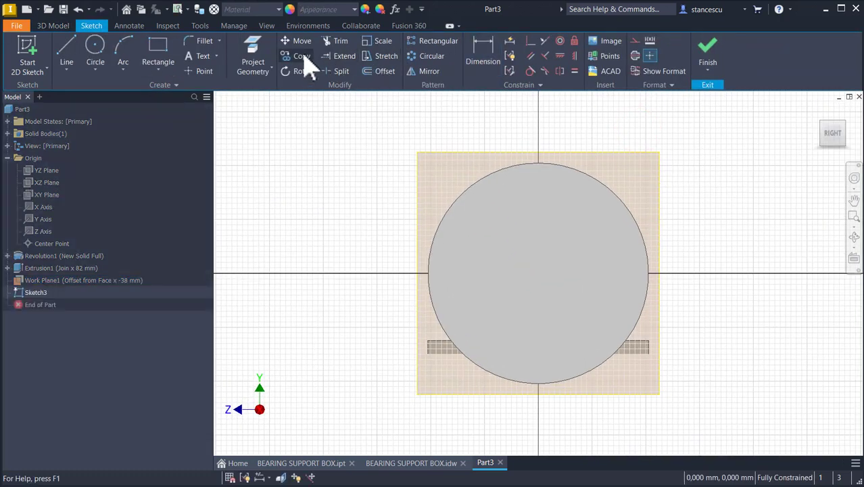
left_click(253, 54)
left_click(474, 190)
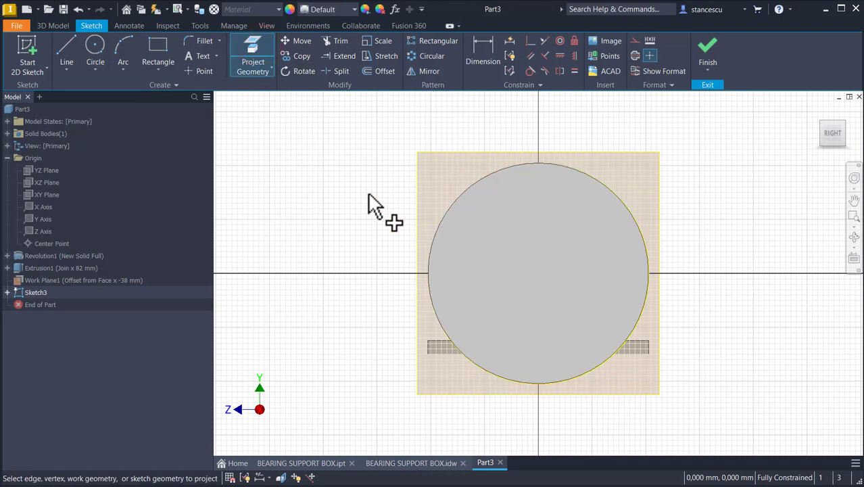
key("F7")
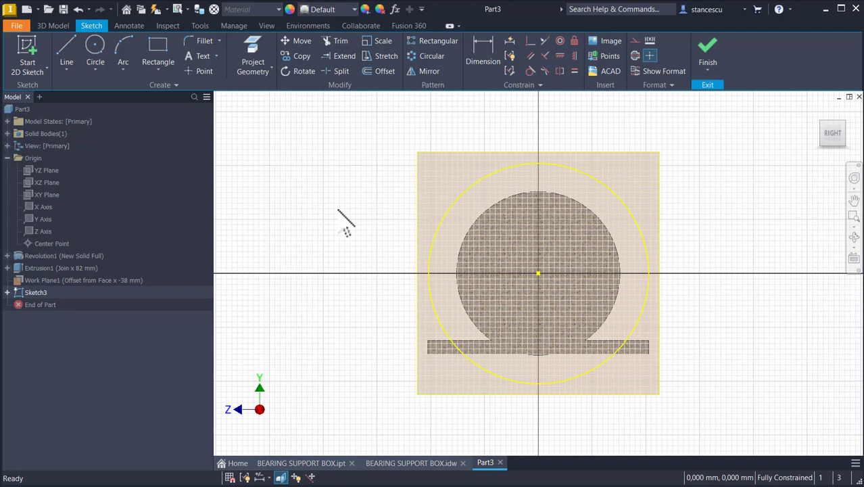
Step: Draw a vertical line about 34 mm down from the projected circle's side point, continued by a small tangent arc and an opposite arc of about 12 mm radius
left_click(66, 50)
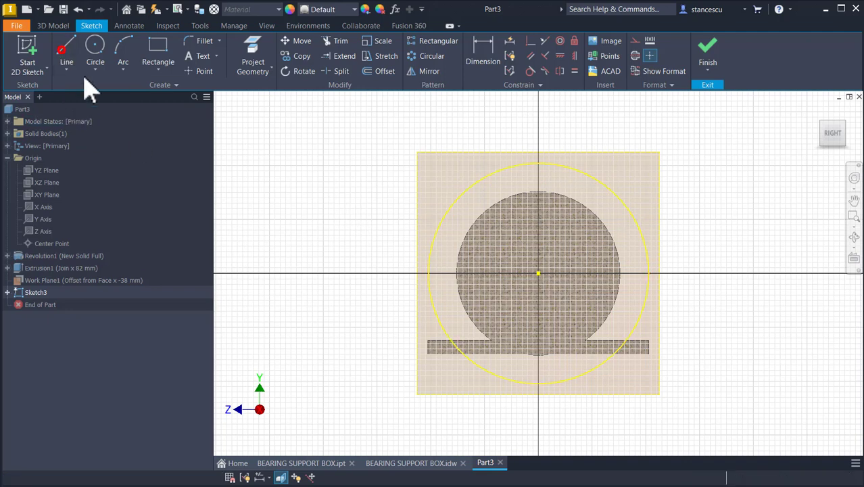
left_click(428, 272)
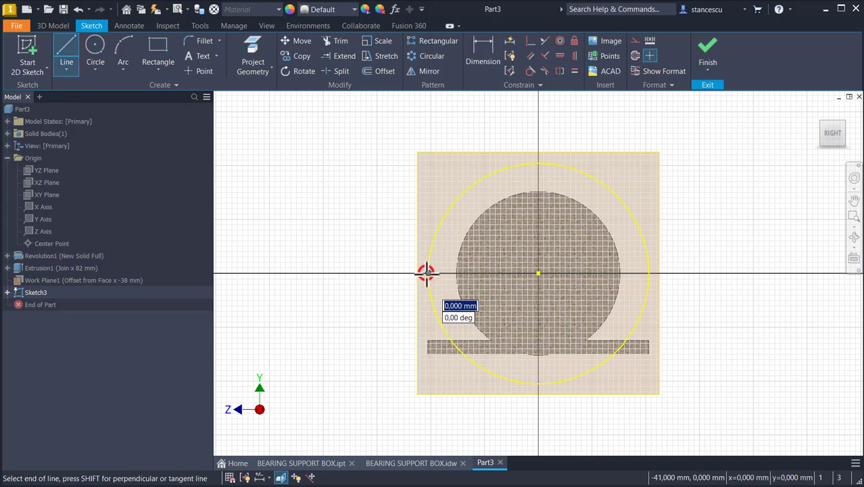
left_click(429, 366)
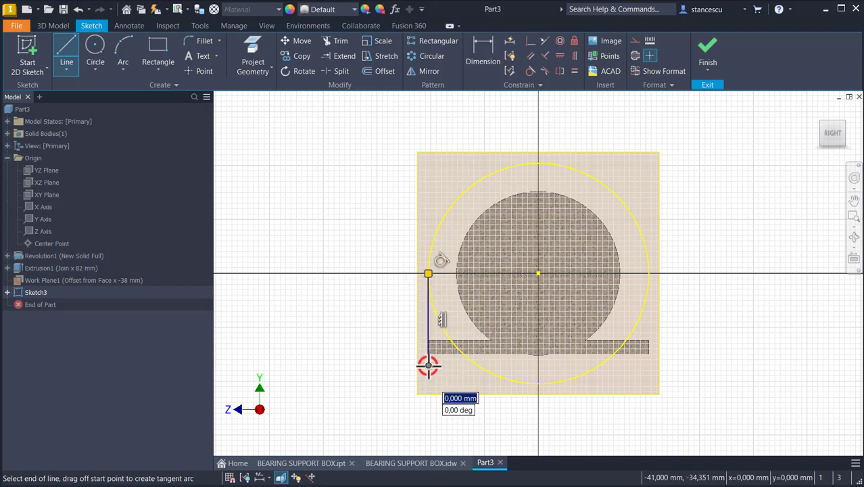
left_click_drag(428, 365, 407, 435)
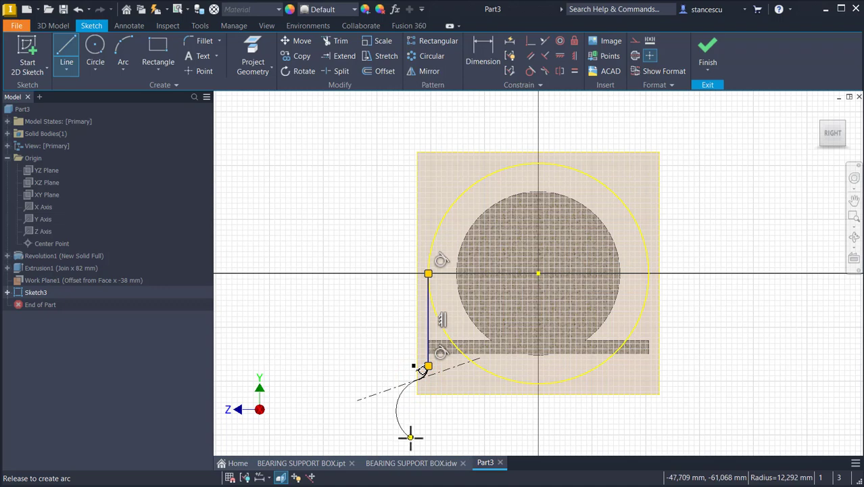
left_click_drag(412, 438, 406, 441)
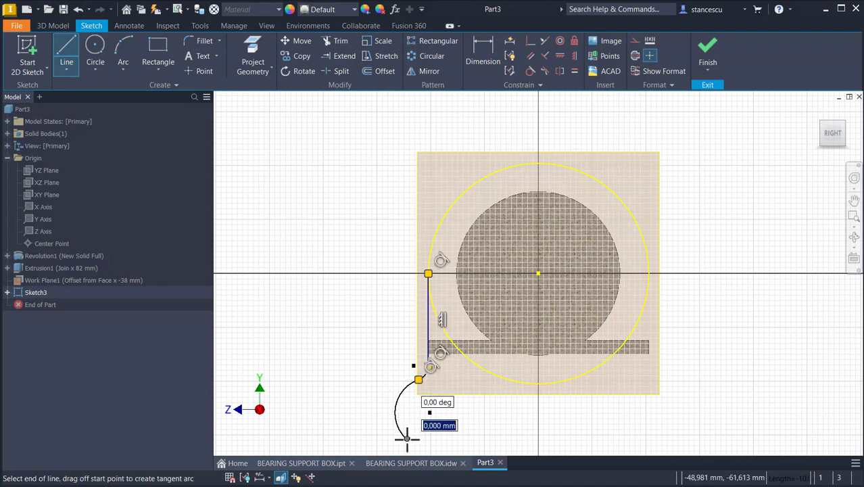
Step: Continue the half outline with a slanted tangent line, a lower tangent arc ending on the vertical axis, and a vertical line up to the origin
middle_click_drag(409, 421, 400, 291)
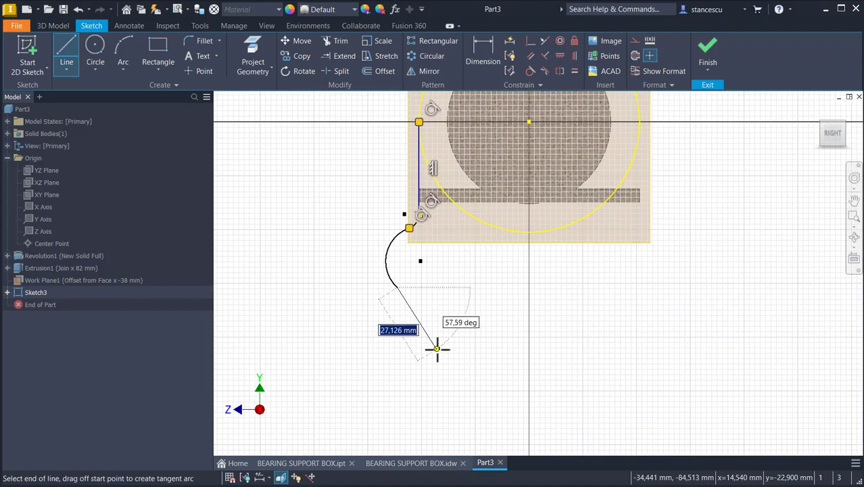
left_click(489, 367)
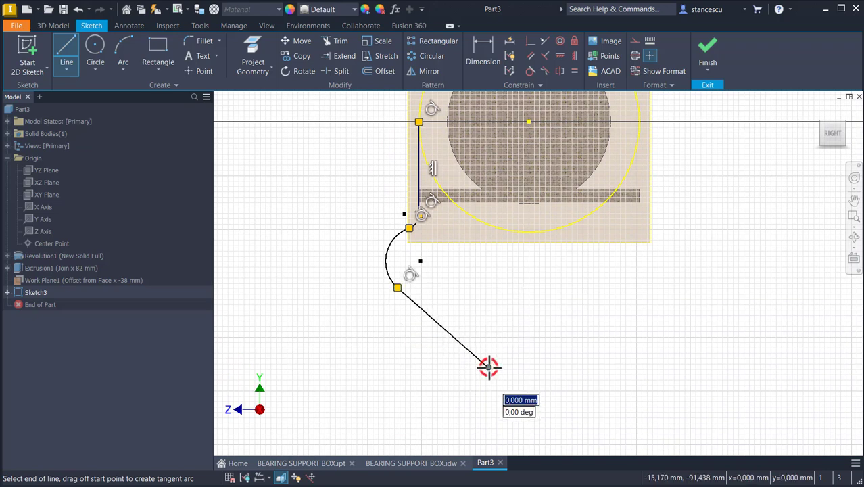
left_click_drag(493, 371, 529, 383)
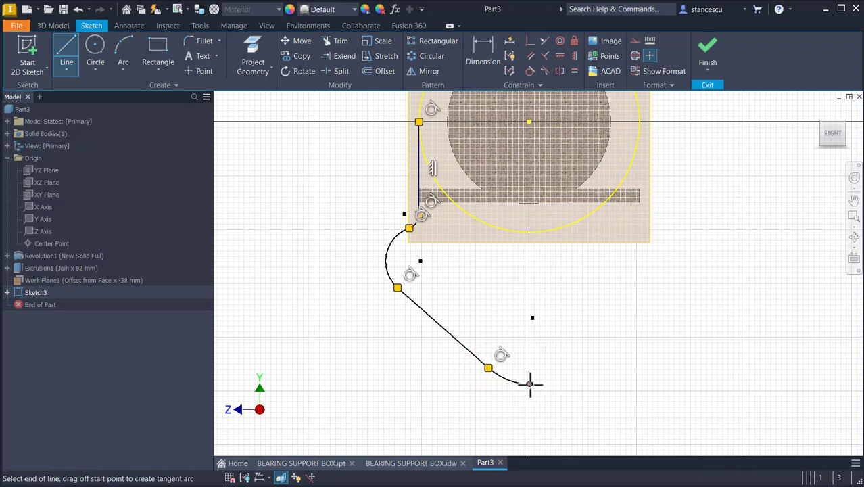
left_click(529, 123)
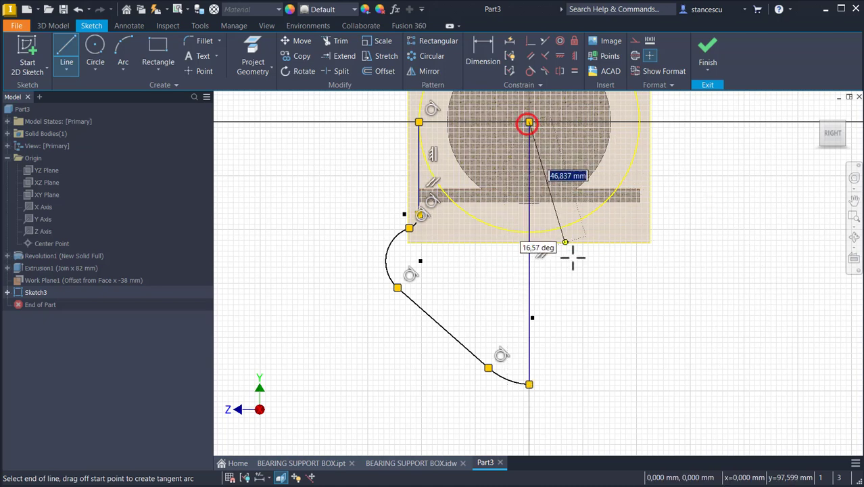
key("Escape")
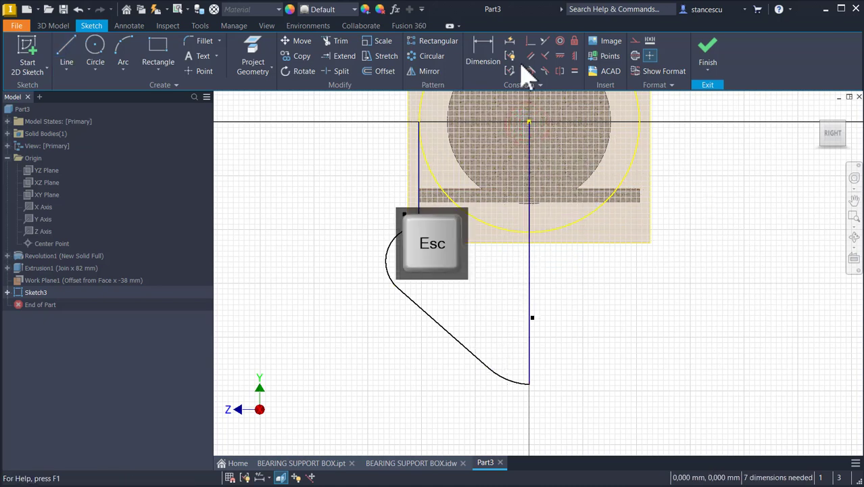
Step: Make the lower arc's centre coincident with the vertical centreline, and make the lower arc and the large side arc equal
left_click(529, 41)
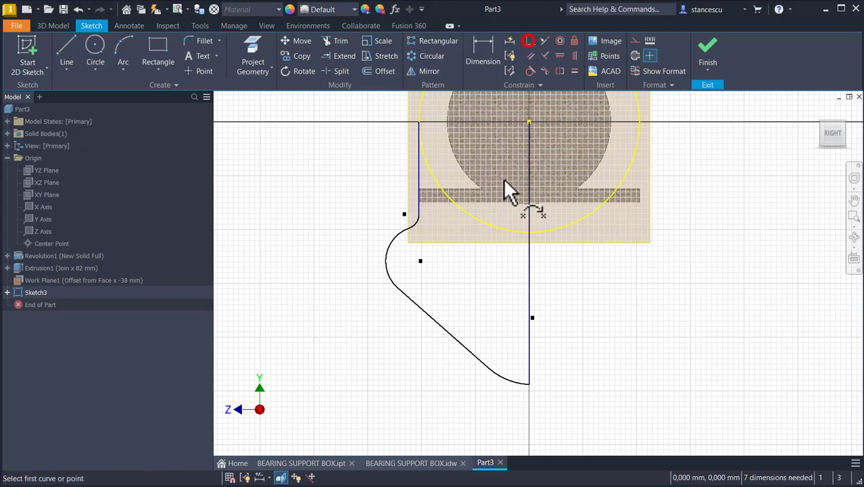
left_click(531, 316)
left_click(532, 316)
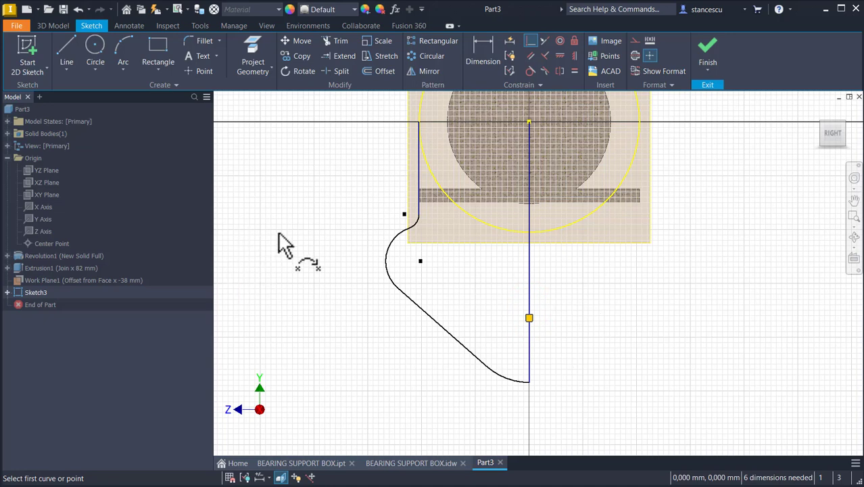
left_click(575, 72)
left_click(512, 379)
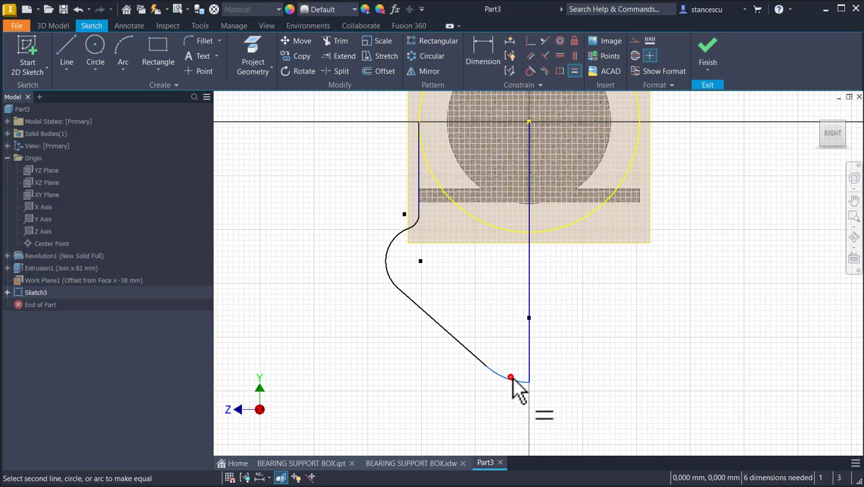
left_click(385, 267)
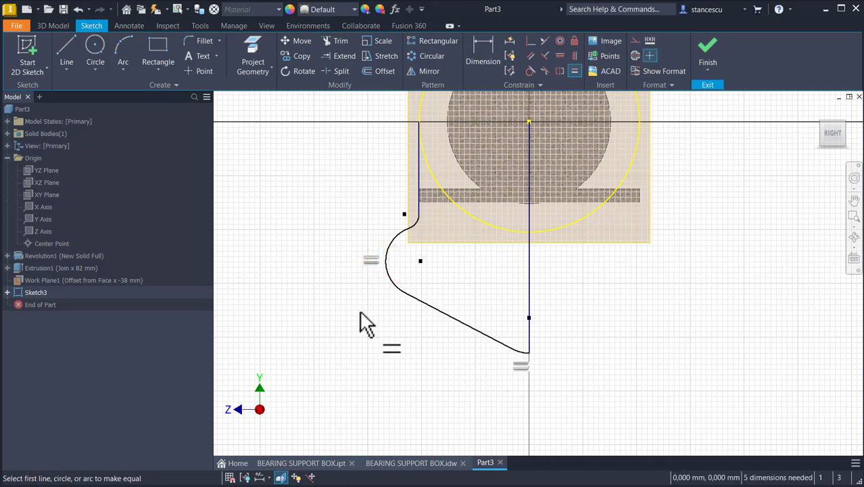
left_click(485, 56)
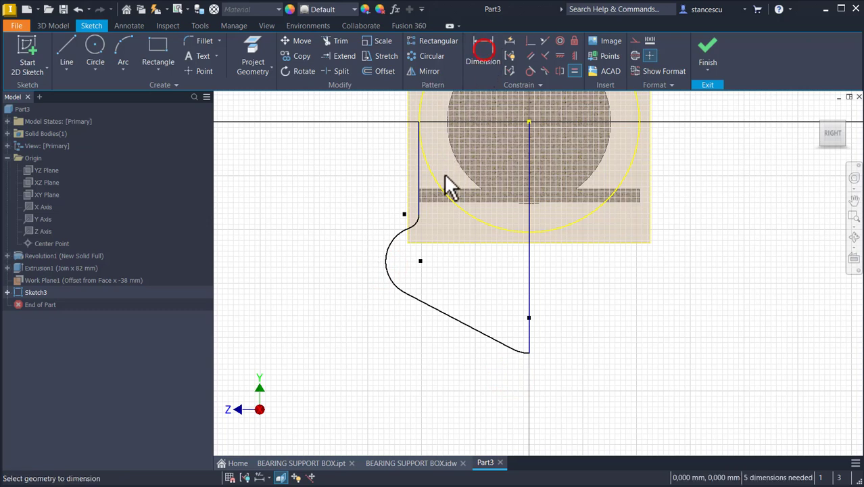
left_click(420, 261)
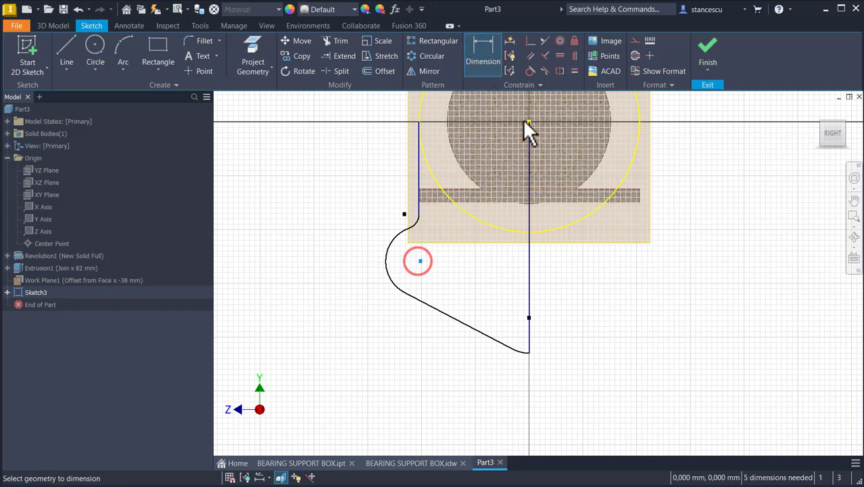
left_click(486, 123)
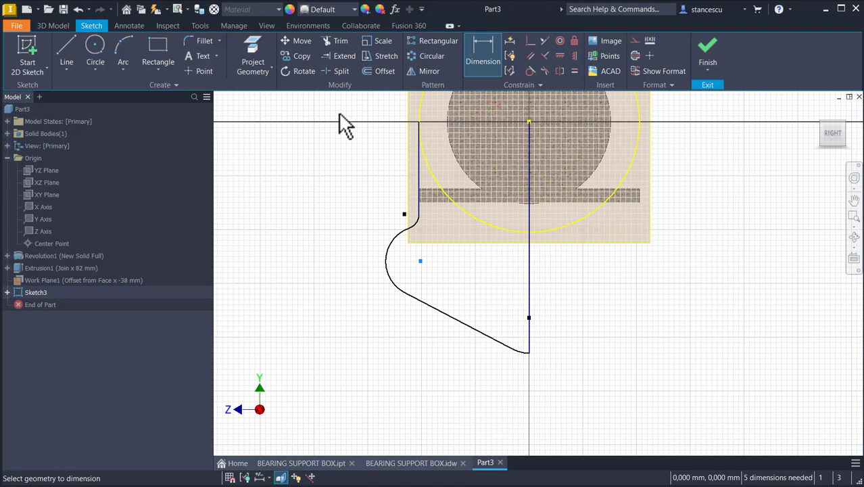
Step: Close the half outline with a horizontal line from the upper end of the outer vertical line to the origin
left_click(66, 53)
left_click(418, 122)
left_click(529, 121)
Step: Dimension the vertical distance from the horizontal closing line to the large side arc's centre as 50 mm
left_click(484, 48)
left_click(441, 121)
left_click(420, 261)
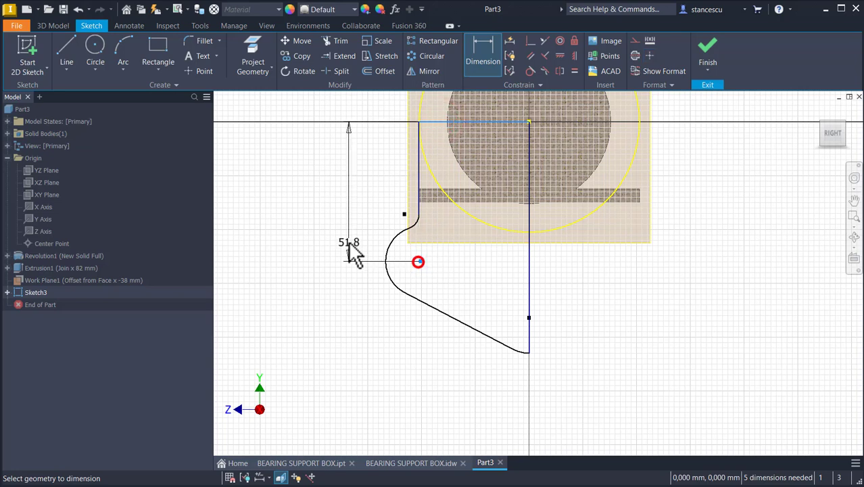
left_click(333, 201)
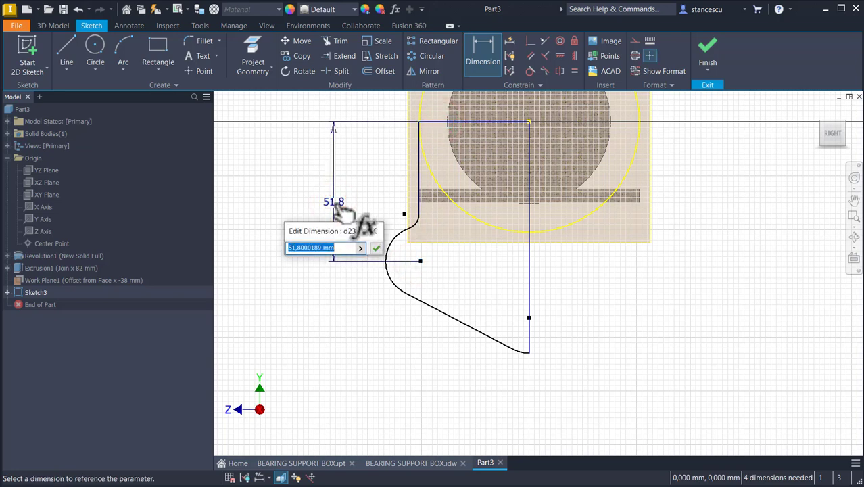
type("5")
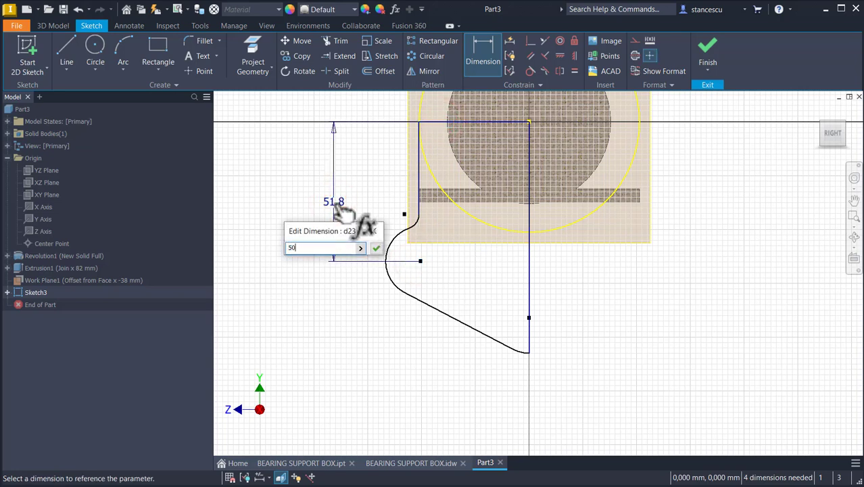
type("0")
key("Return")
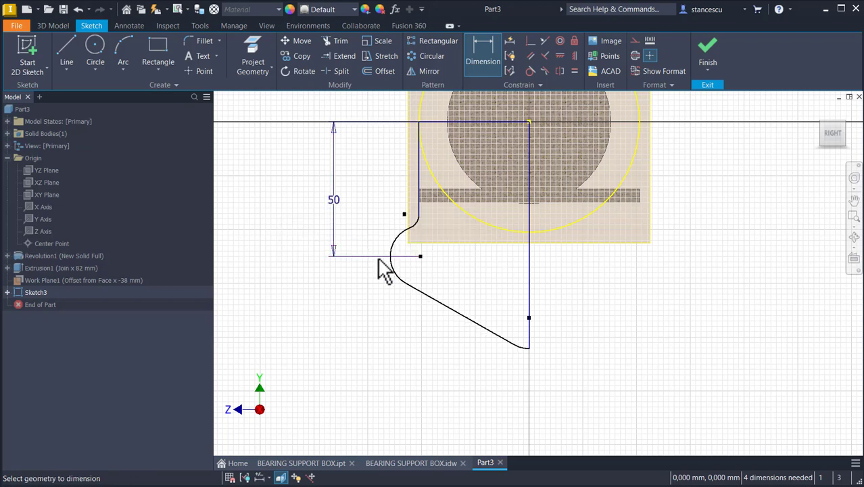
Step: Dimension the vertical distance between the centres of the side arc and the lower arc as 38 mm
left_click(529, 317)
left_click(422, 256)
left_click(335, 291)
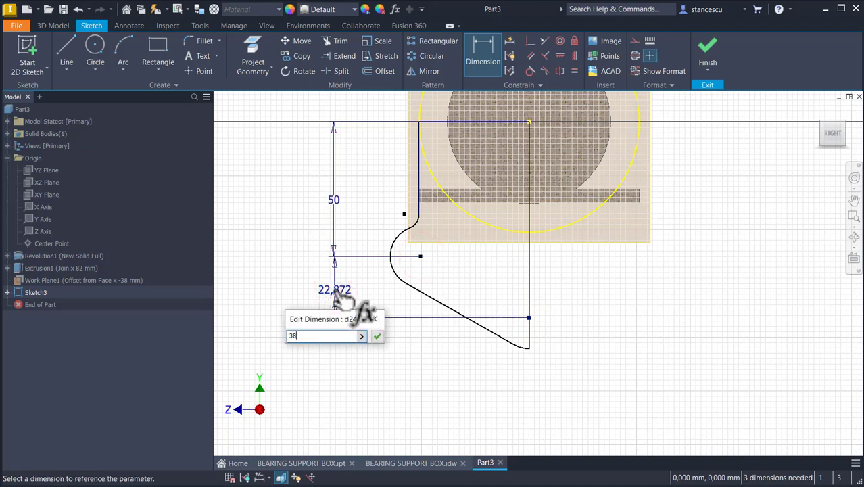
key("Return")
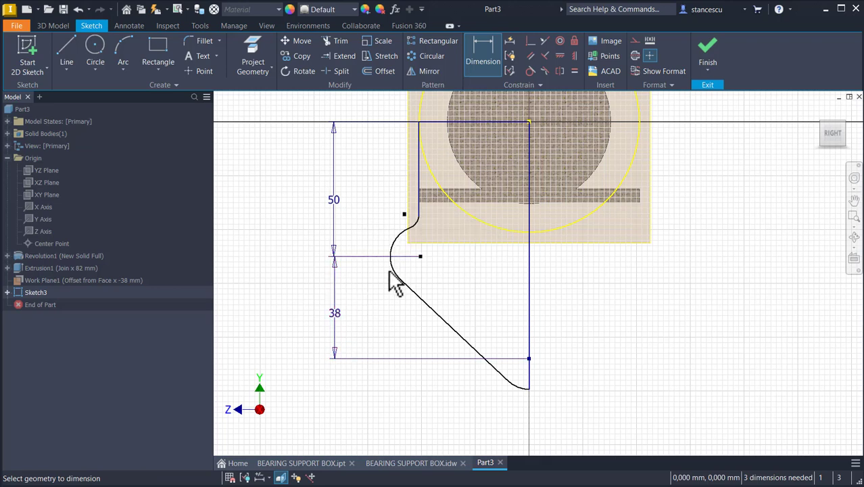
Step: Dimension the large side arc's radius as 15 mm
left_click(392, 263)
left_click(371, 279)
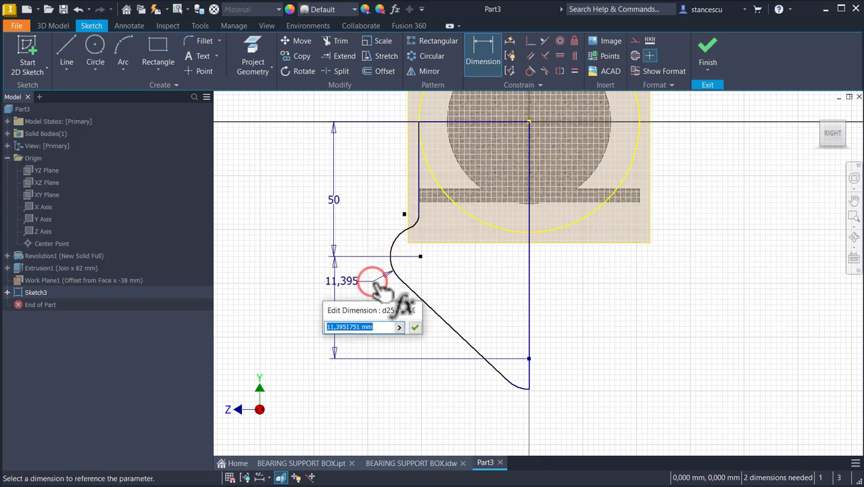
type("15")
key("Return")
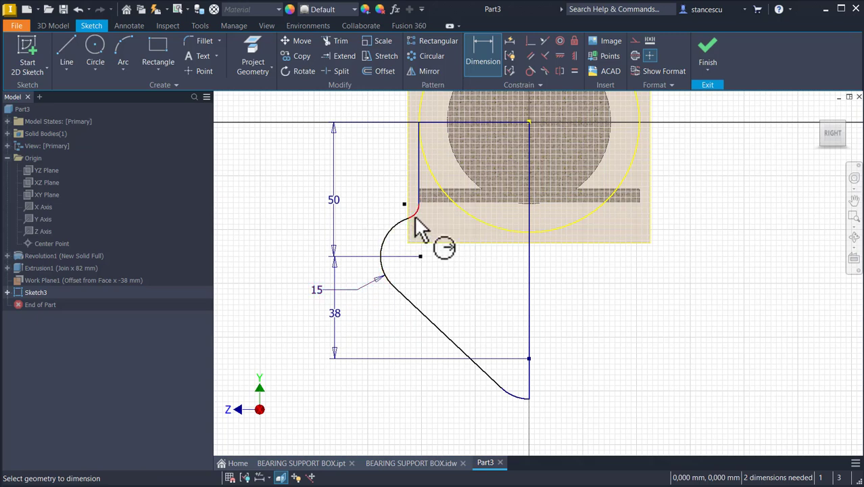
Step: Dimension the radius of the small arc between the outer vertical line and the large side arc as 10 mm
left_click(415, 211)
left_click(433, 224)
type("10")
key("Return")
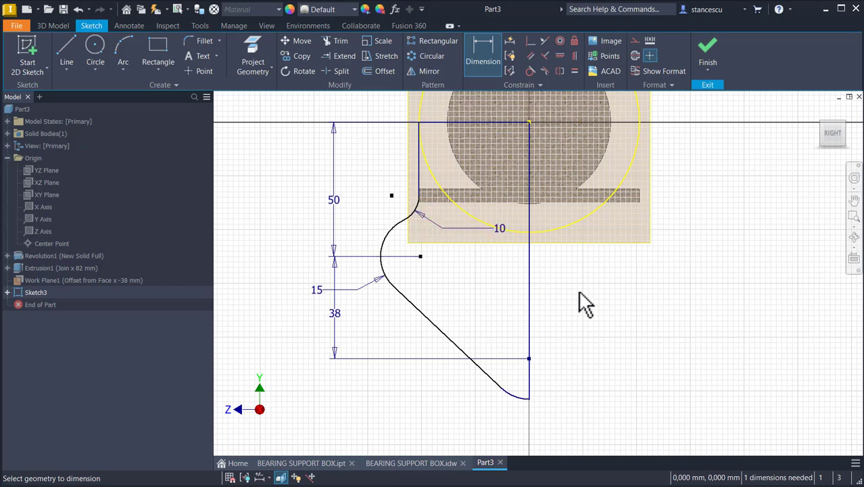
key("Escape")
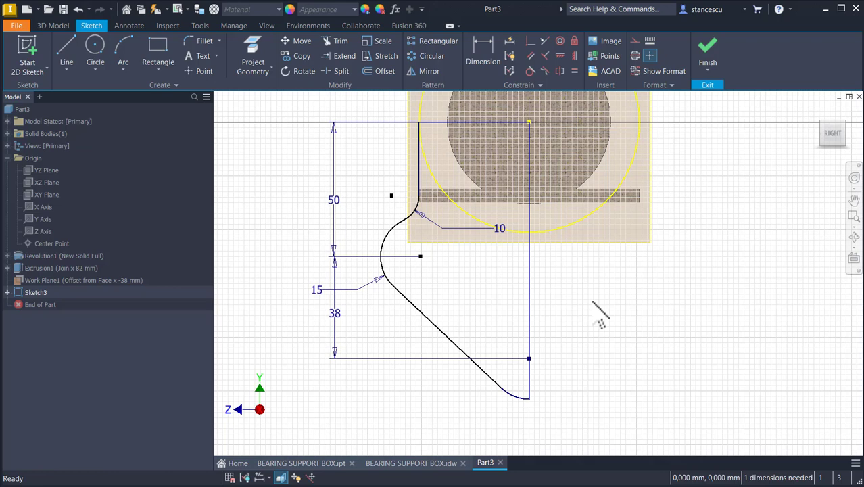
Step: Dimension the horizontal distance from the large side arc's centre to the vertical centreline as 38 mm
left_click_drag(504, 390, 493, 398)
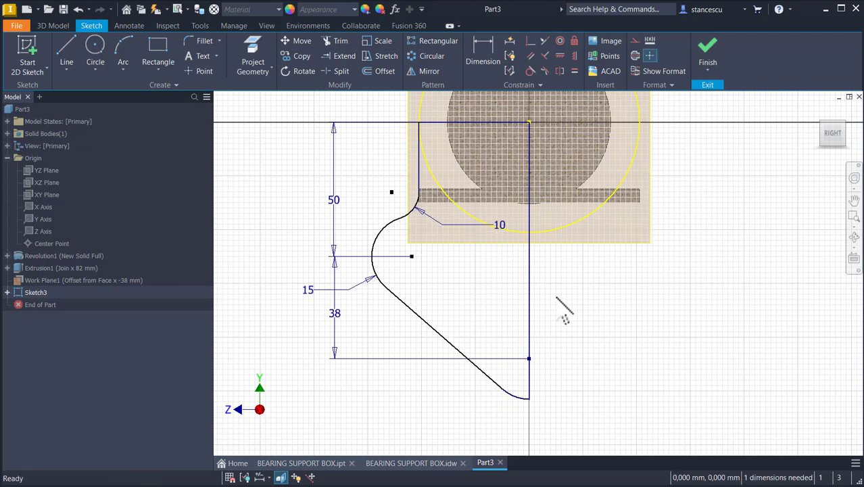
left_click(478, 50)
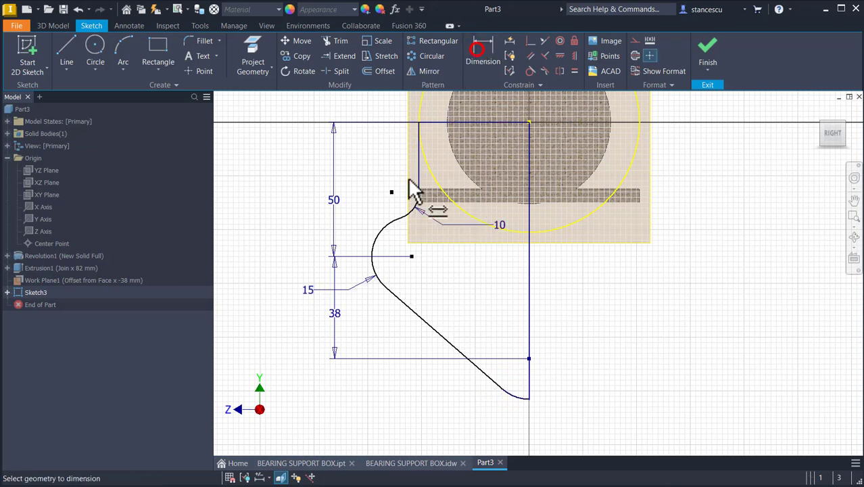
left_click(374, 237)
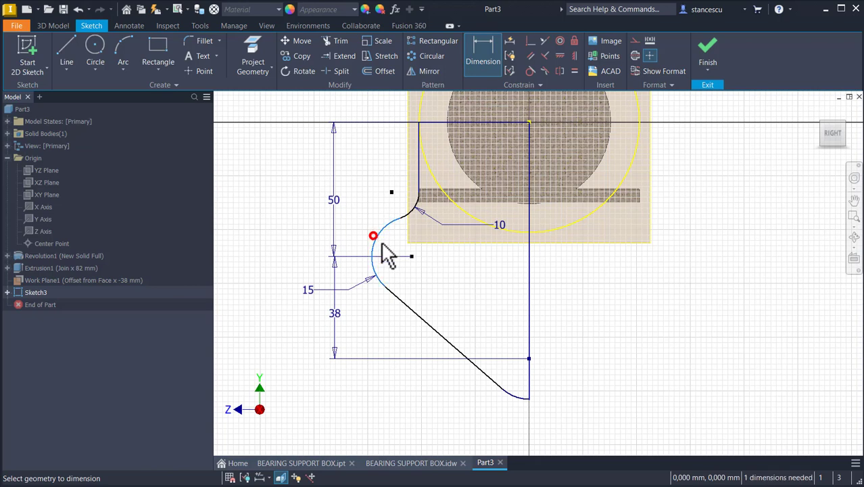
left_click(530, 325)
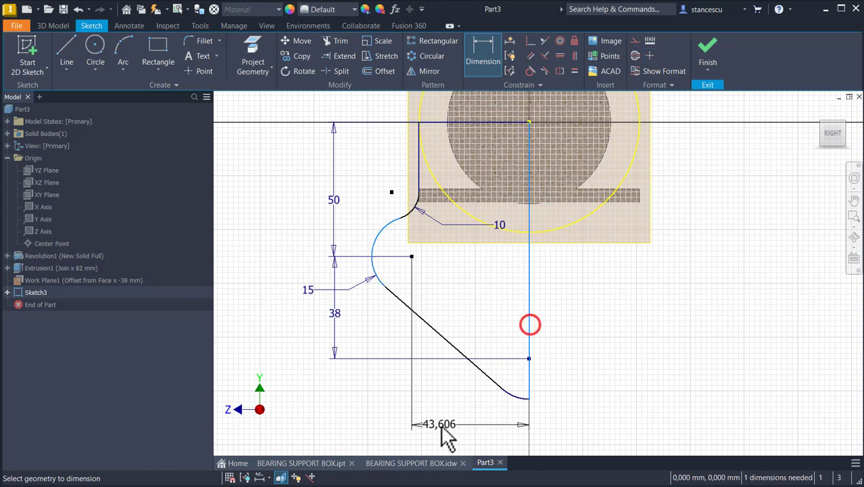
left_click(438, 426)
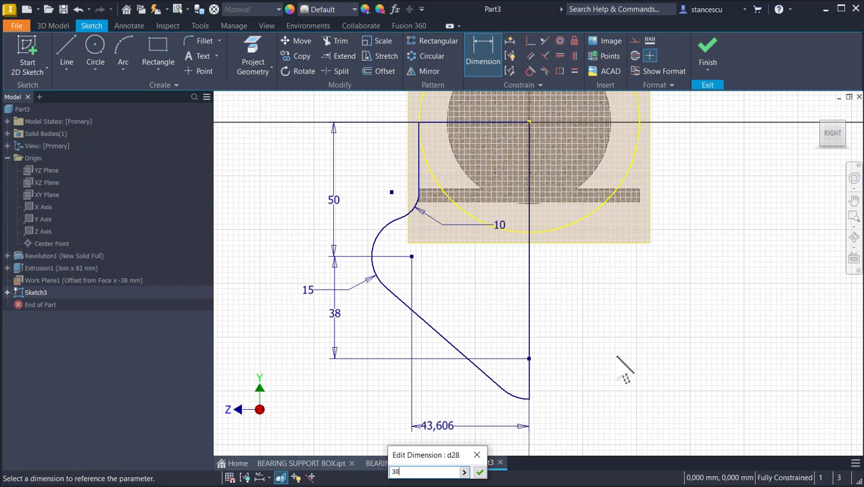
key("BackSpace")
type("8")
key("Return")
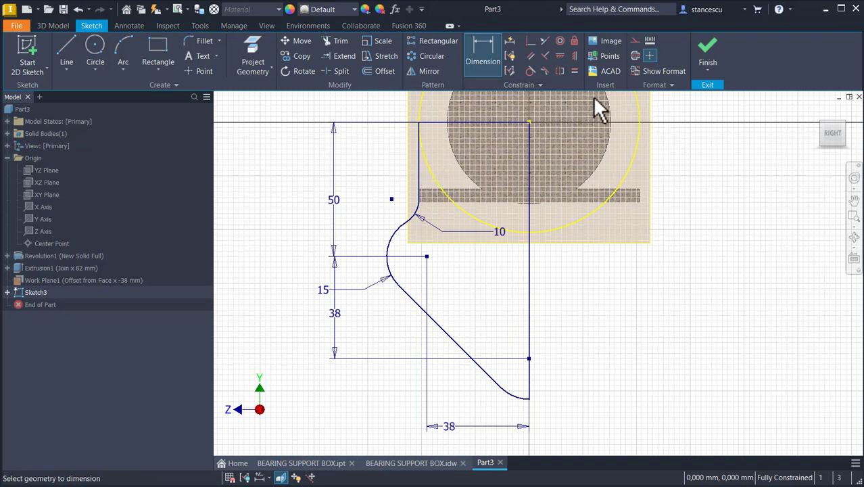
Step: Mirror the outer vertical line, the arcs and the slanted line of the half outline about the vertical centreline
left_click(429, 71)
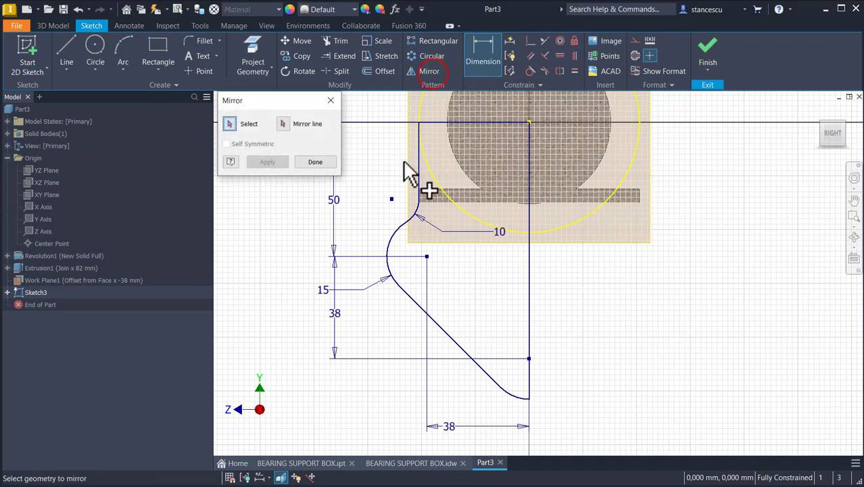
left_click(420, 166)
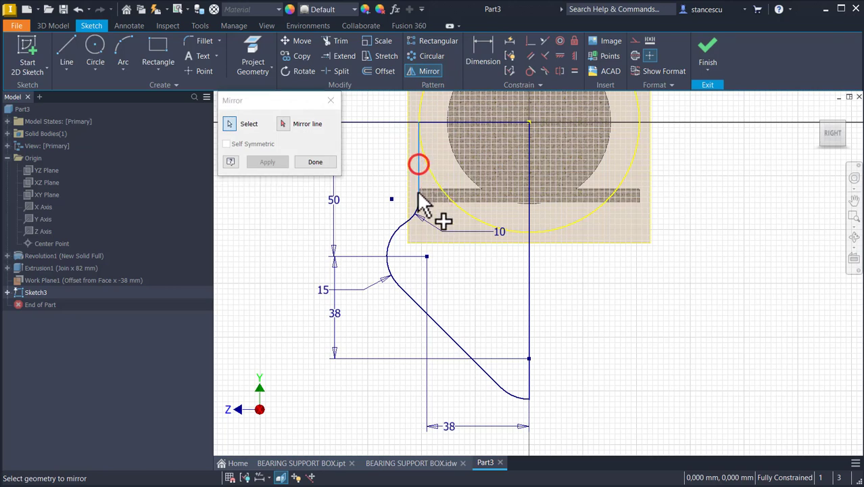
left_click(393, 234)
left_click(410, 298)
left_click(509, 391)
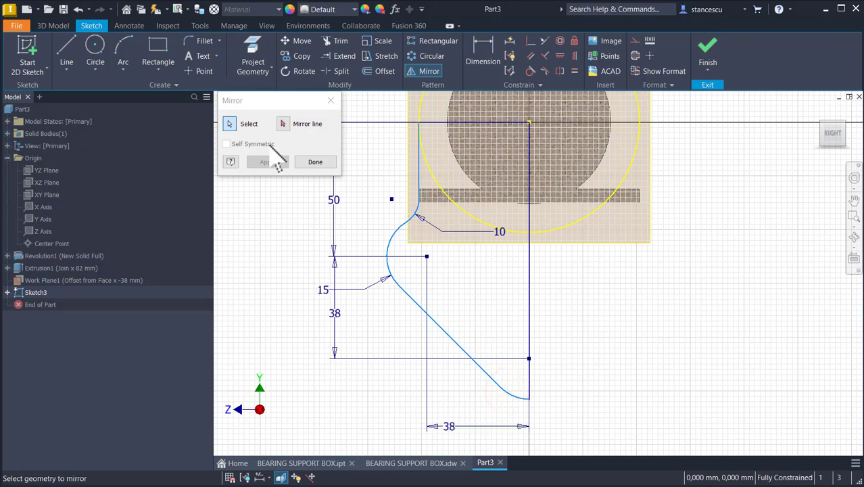
left_click(284, 123)
left_click(530, 305)
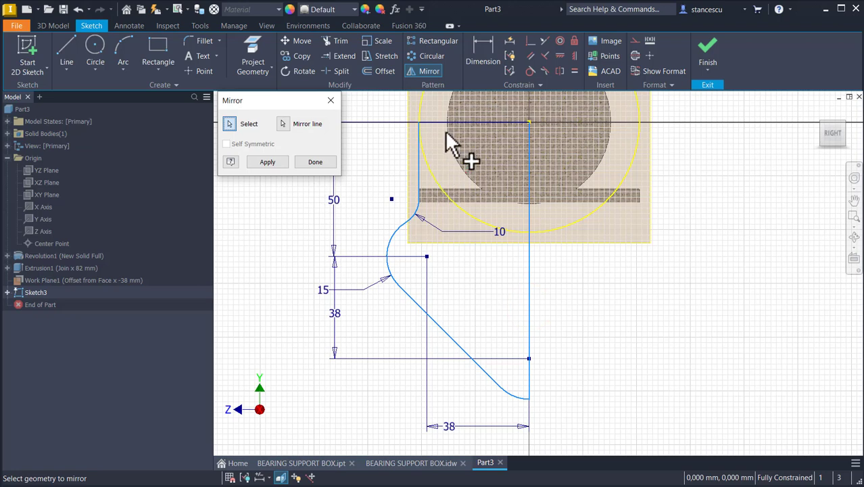
left_click(267, 162)
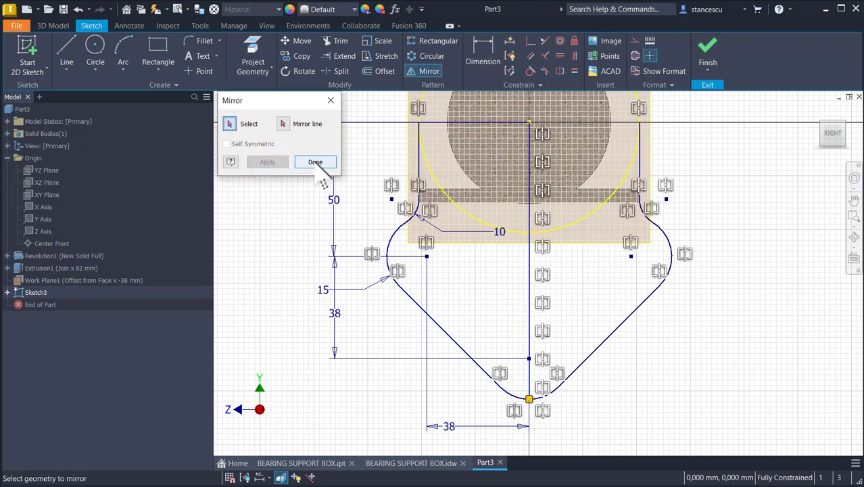
left_click(315, 163)
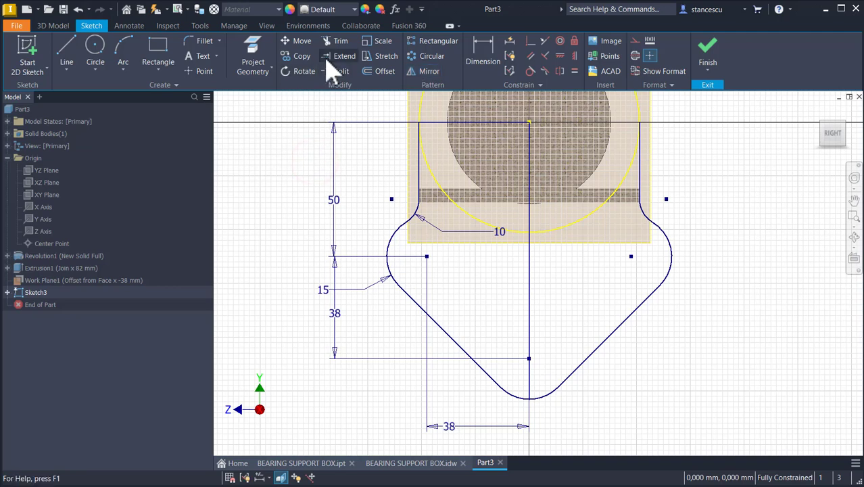
Step: Try to extend the horizontal closing line past the vertical centreline
left_click(344, 56)
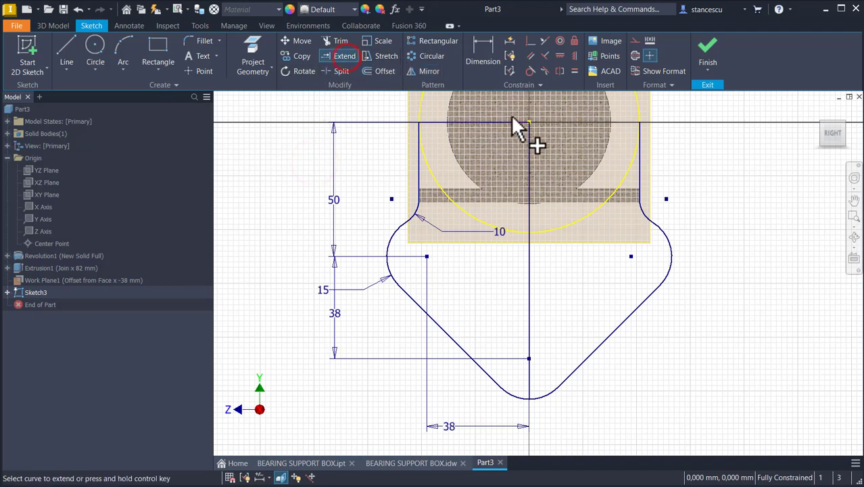
left_click(508, 127)
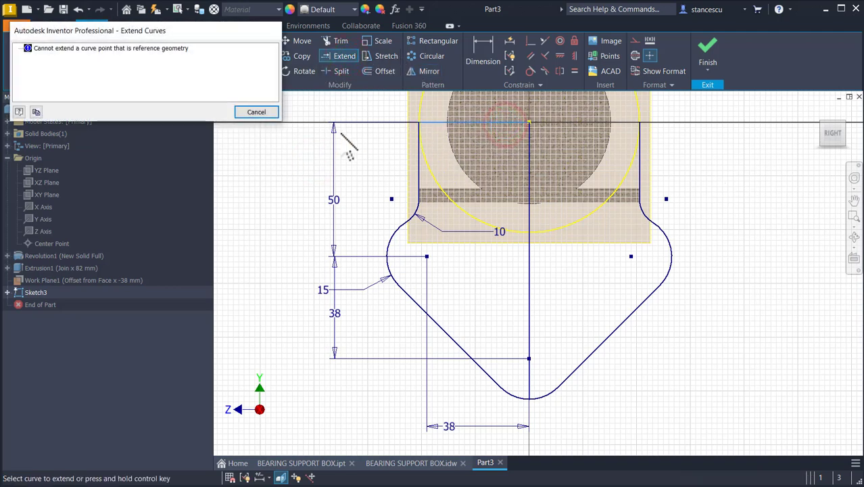
left_click(256, 112)
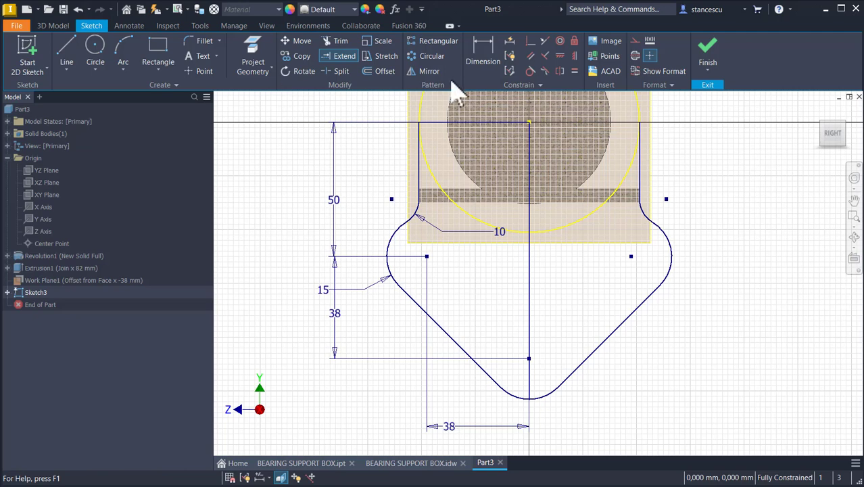
Step: Mirror the horizontal closing line about the vertical centreline to close the full flange outline
left_click(431, 70)
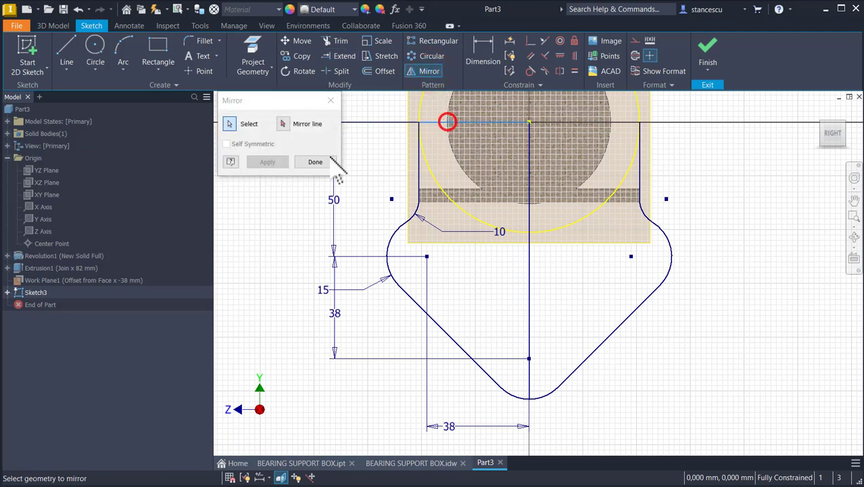
left_click(283, 124)
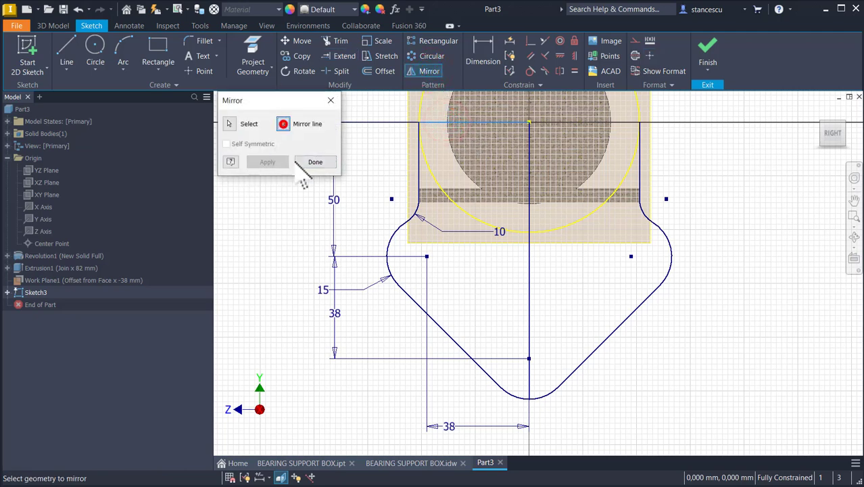
left_click(532, 267)
left_click(277, 162)
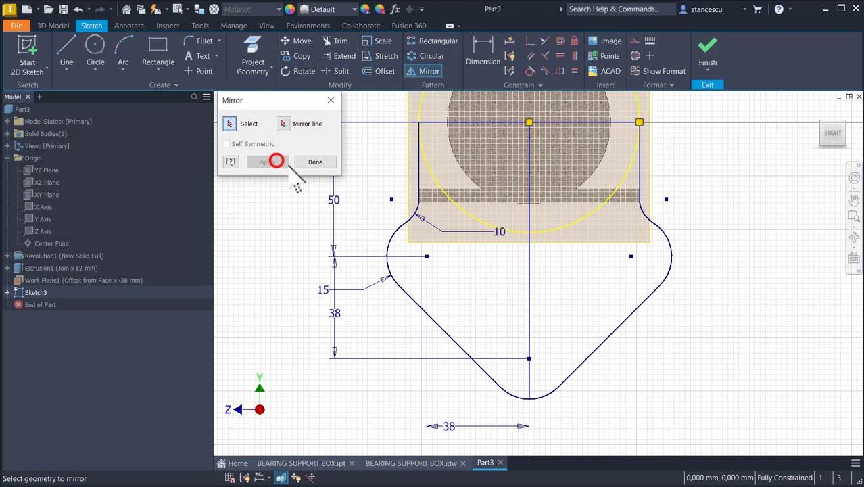
left_click(312, 161)
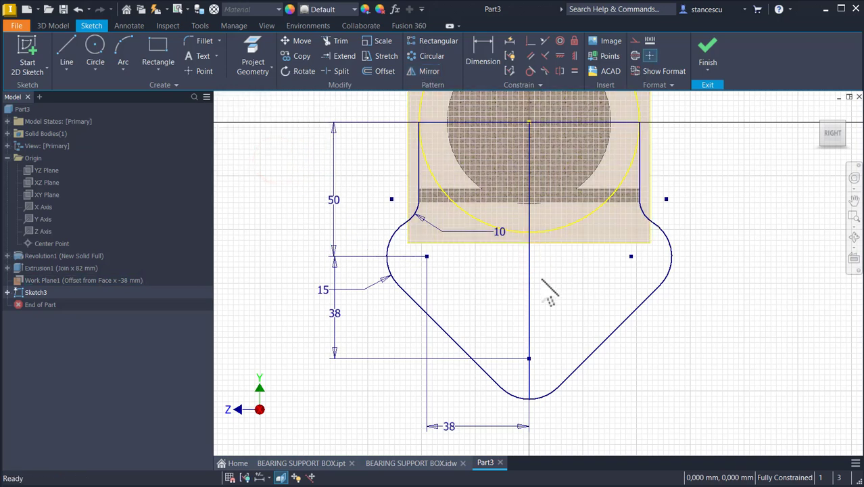
Step: Convert the vertical centreline of the flange outline to construction geometry
left_click(529, 298)
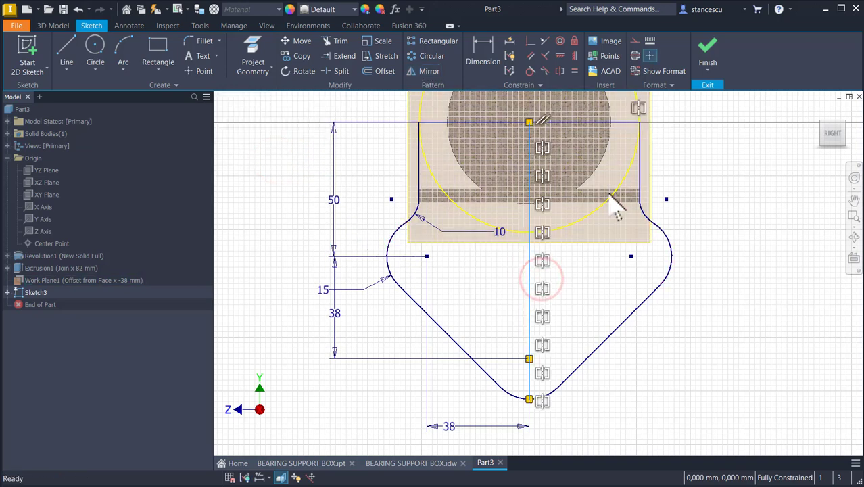
left_click(636, 52)
left_click(738, 228)
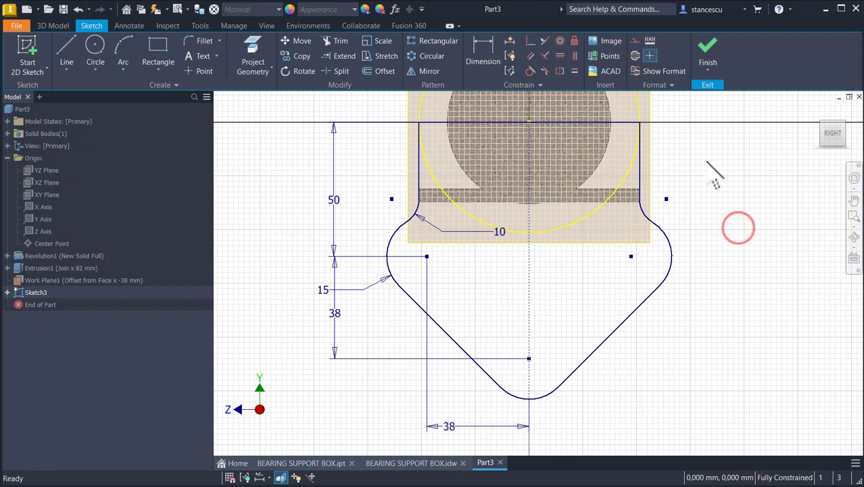
Step: Finish the sketch and extrude both regions of the flange outline 8 mm, joined to the body
left_click(708, 54)
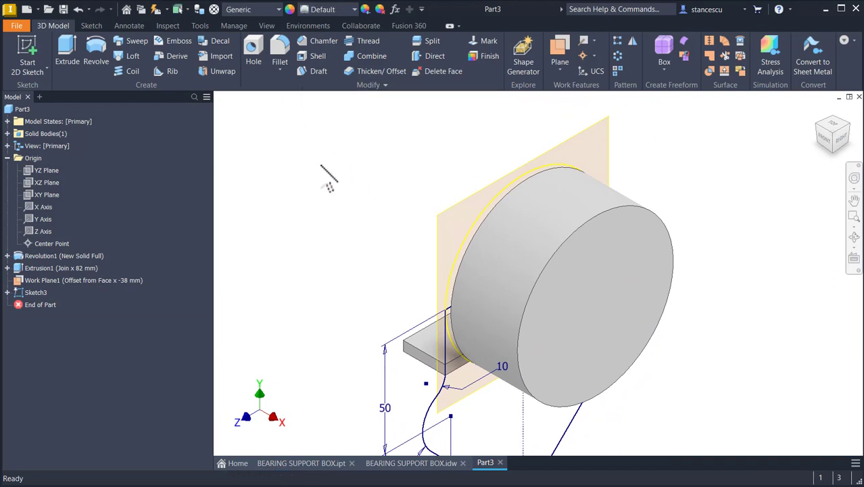
left_click(76, 53)
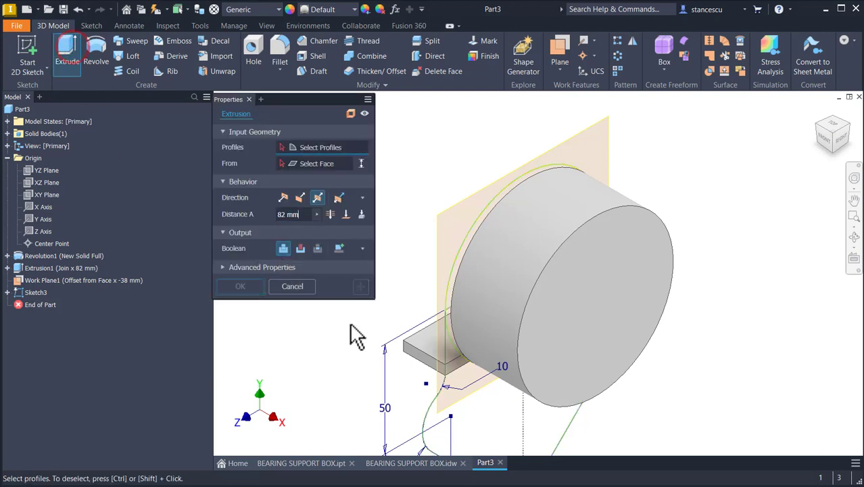
left_click(458, 401)
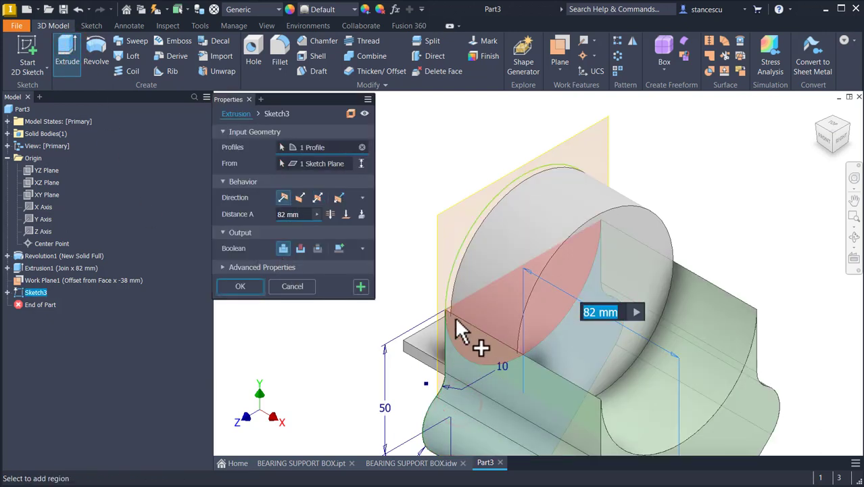
left_click(481, 309)
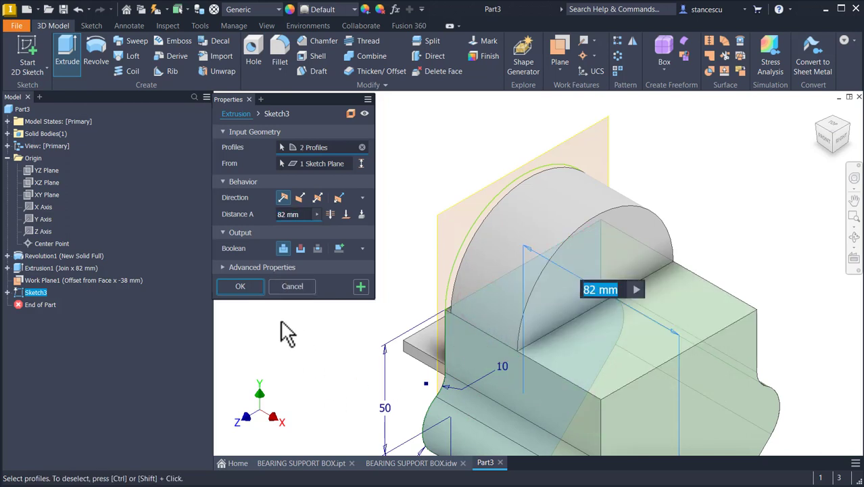
type("8")
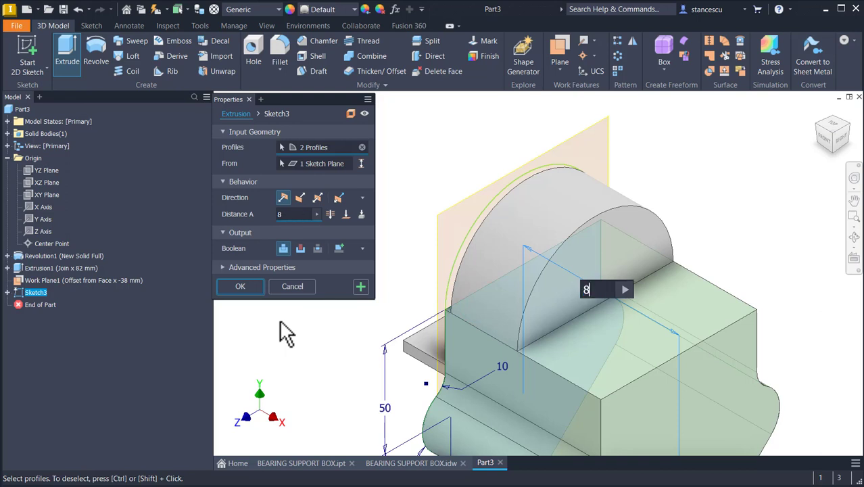
type("0")
key("BackSpace")
key("Return")
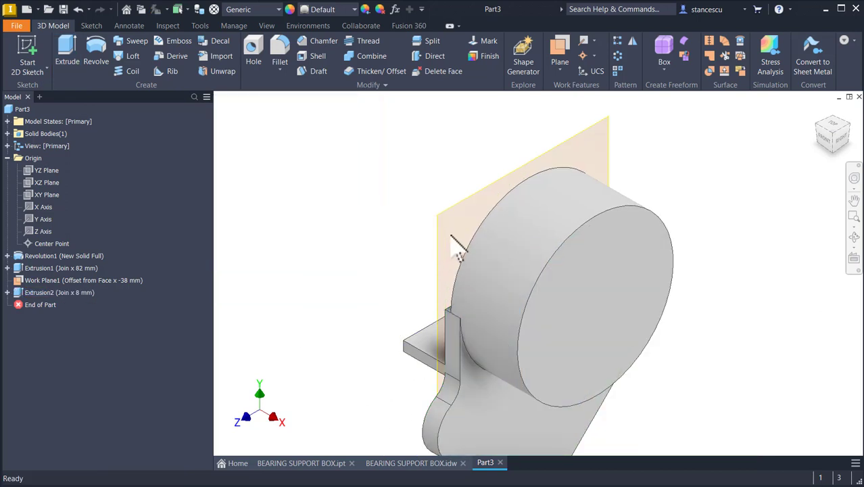
Step: Hide the offset work plane used for the flange sketch
right_click(459, 204)
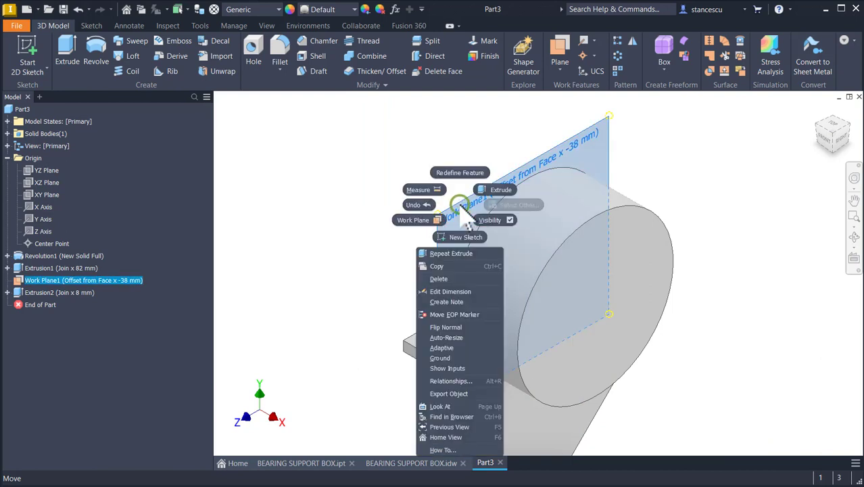
left_click(493, 220)
middle_click_drag(406, 206, 406, 206, "shift")
key("F6")
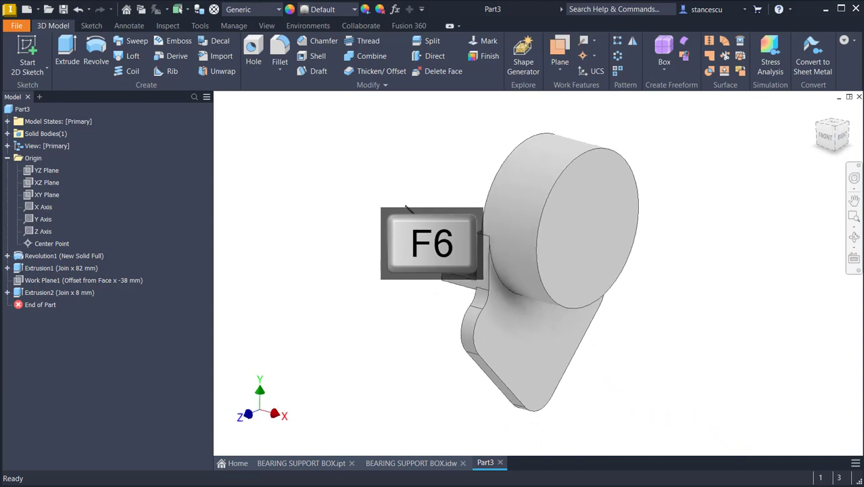
Step: Examine the underside of the thin horizontal plate where it meets the flange face
middle_click_drag(380, 255, 437, 261, "shift")
scroll(440, 253, "up", 10)
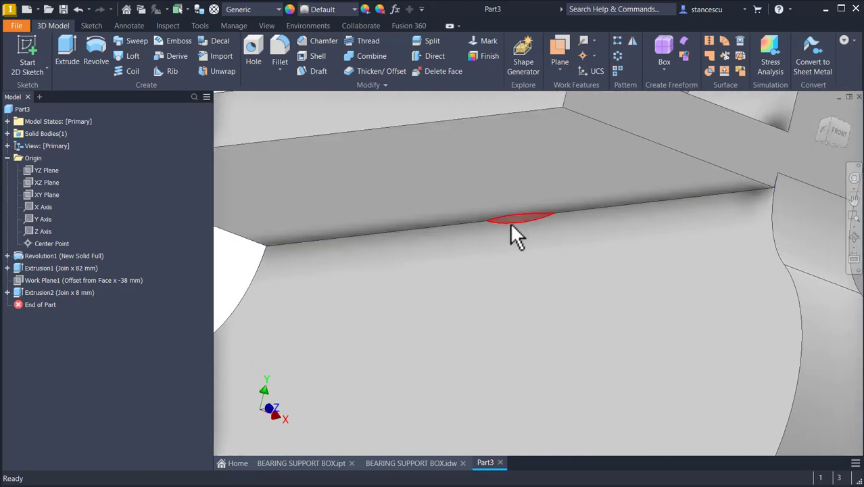
mouse_move(511, 228)
middle_mouse_down("shift")
mouse_move(492, 256)
mouse_move(473, 263)
mouse_move(517, 248)
mouse_move(509, 223)
middle_mouse_up("shift")
mouse_move(507, 219)
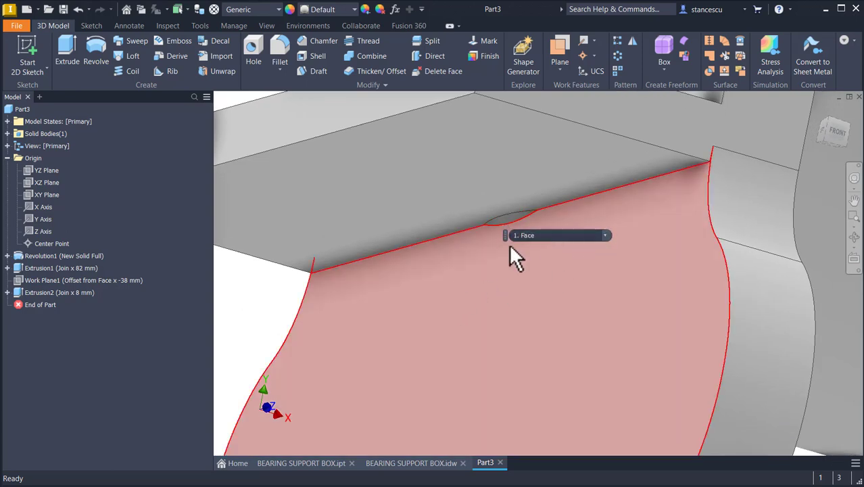
left_click(275, 296)
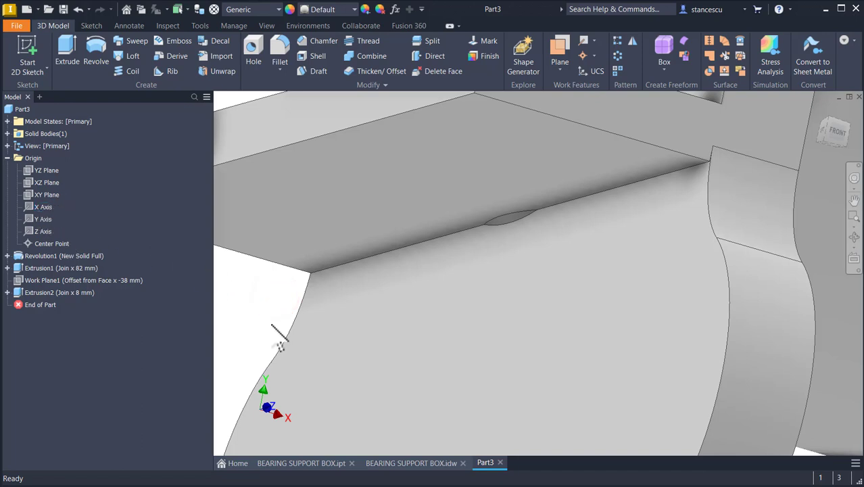
key("F6")
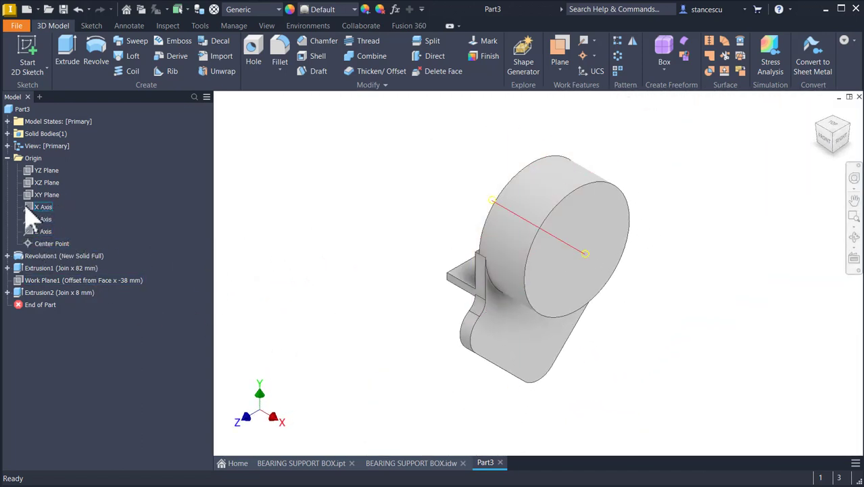
Step: Create a new sketch on the origin's XY plane
left_click(30, 196)
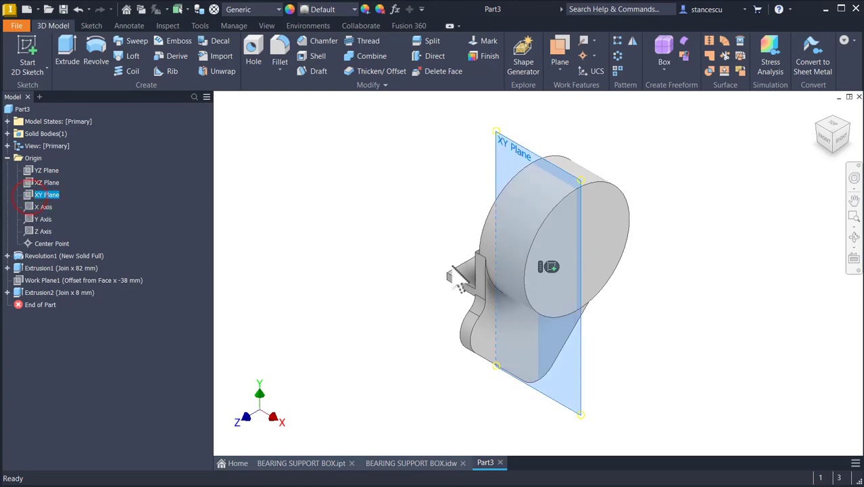
right_click_drag(553, 267, 454, 289)
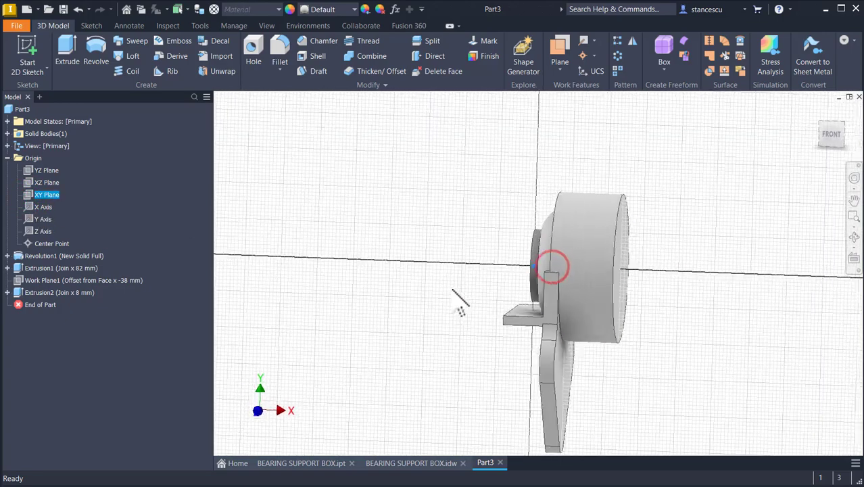
key("Num_Lock")
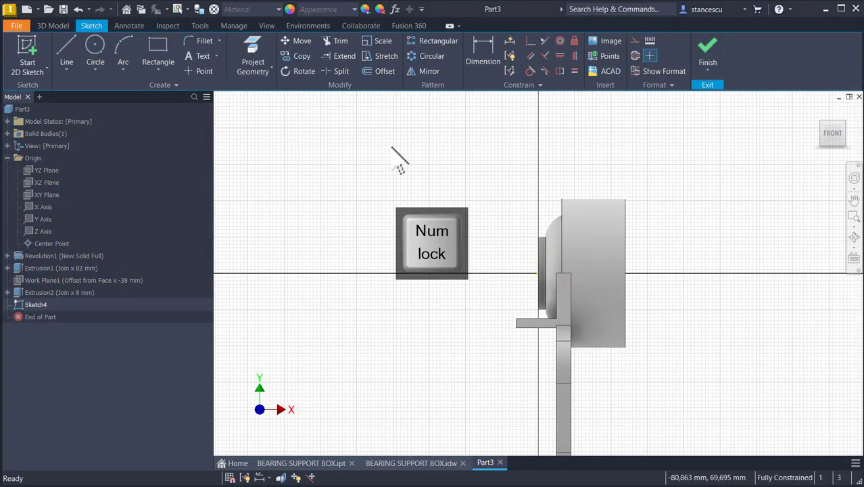
Step: Slice the model at the sketch plane and project the horizontal ledge's underside edge and the lowest front edge of the vertical plate
middle_click(392, 151)
middle_click(391, 151)
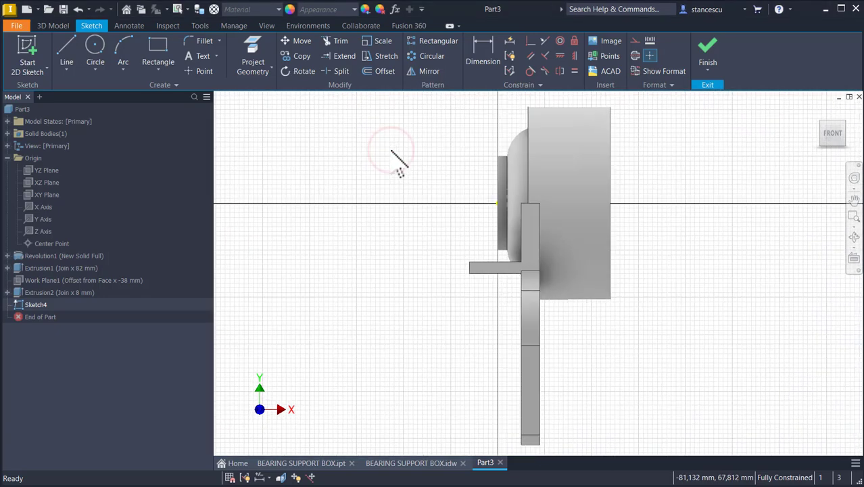
key("F7")
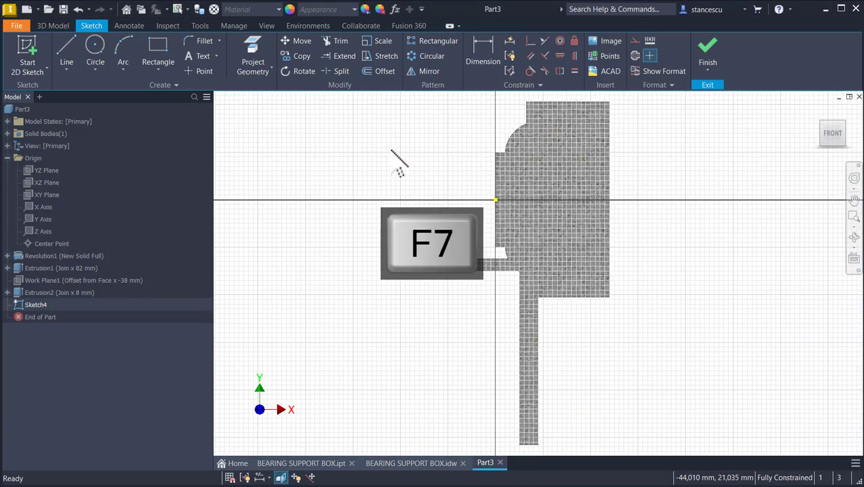
left_click(256, 54)
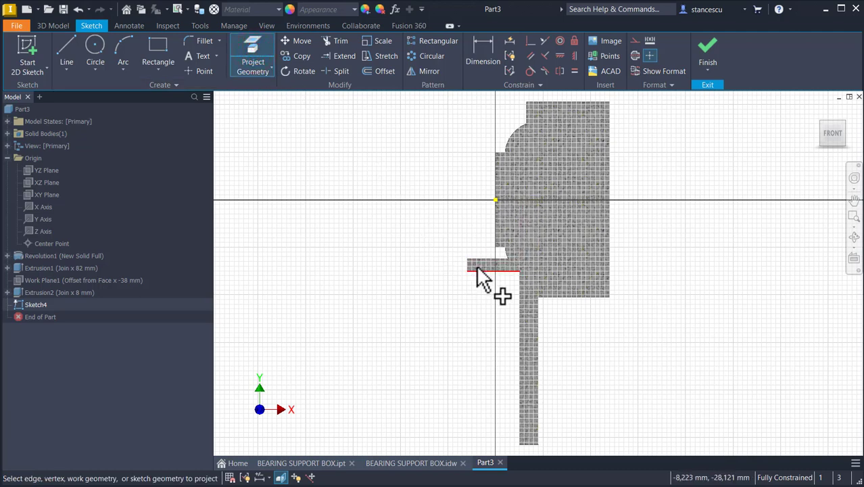
left_click(478, 269)
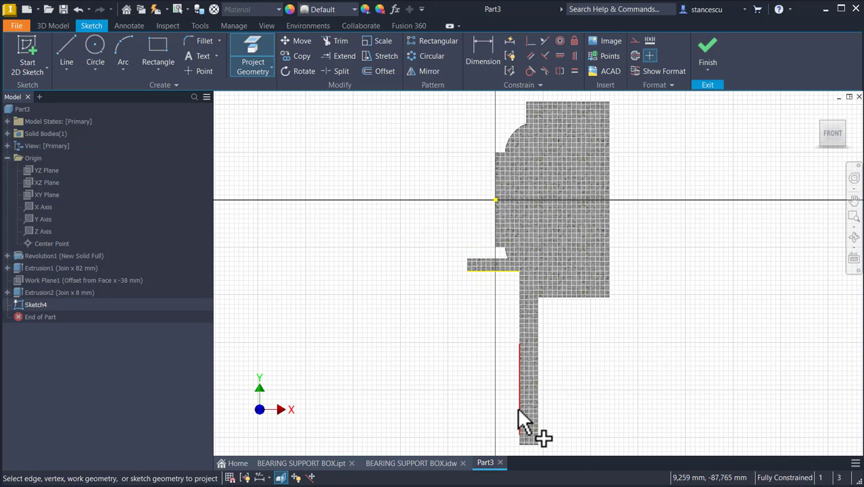
left_click(520, 443)
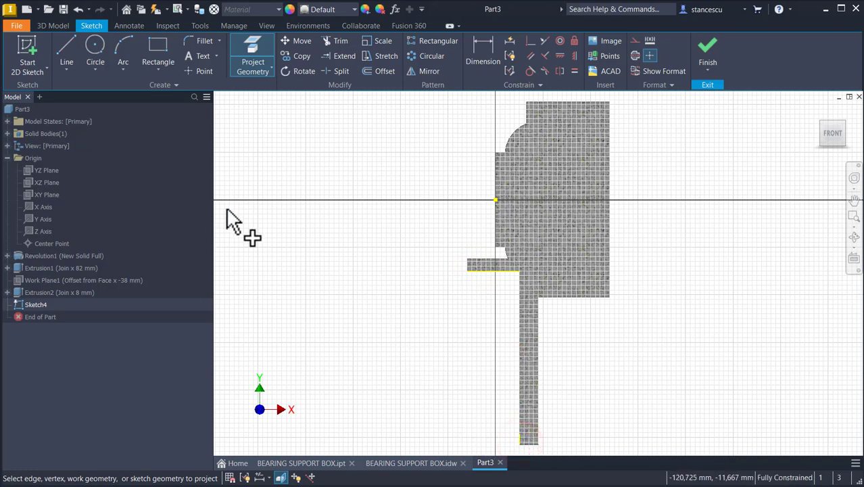
Step: Draw lines from the ledge's outer lower corner to the plate's bottom corner and up to the inner corner, closing a triangle, and finish the sketch
left_click(73, 61)
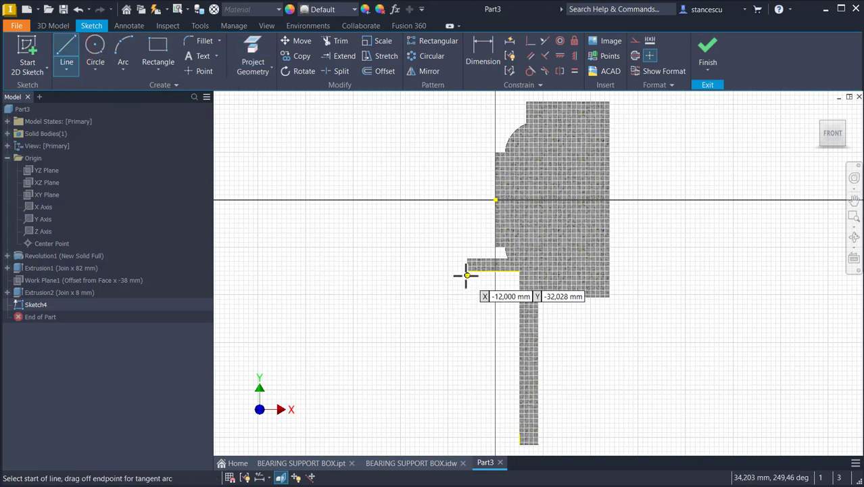
left_click(467, 272)
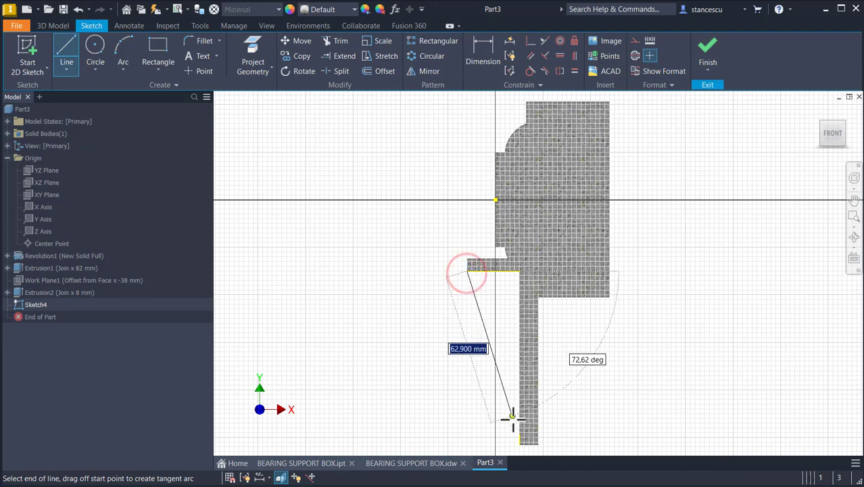
left_click(519, 444)
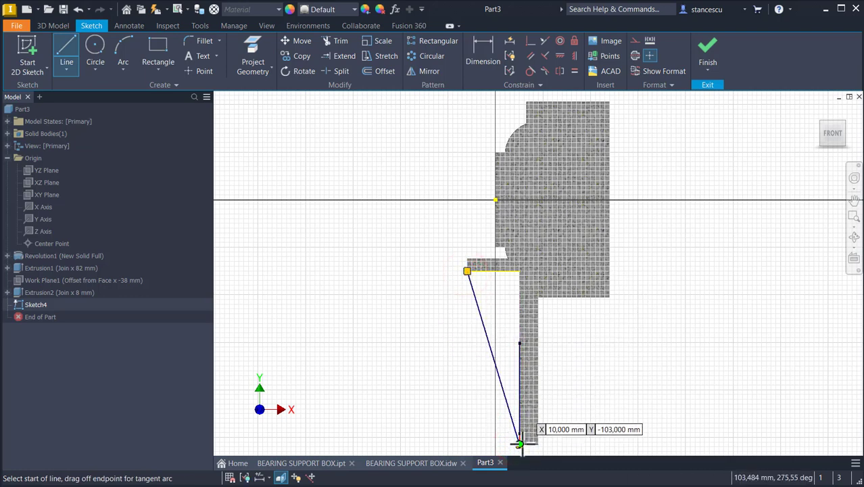
left_click(520, 445)
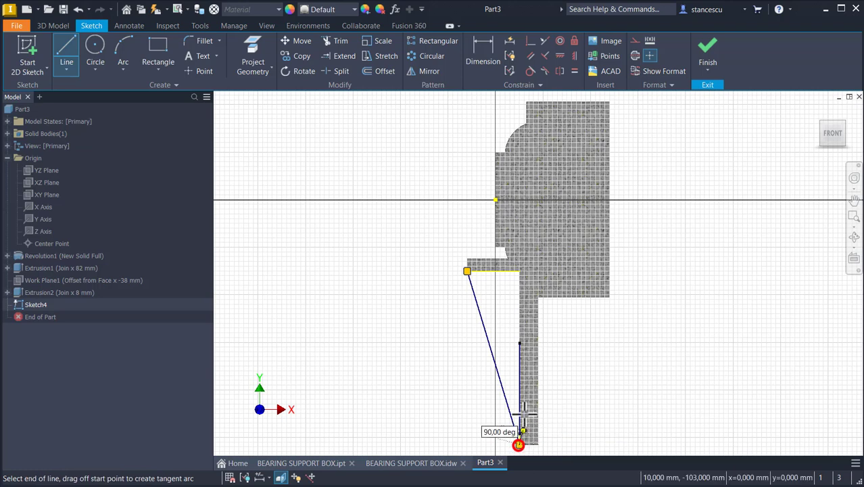
left_click(519, 271)
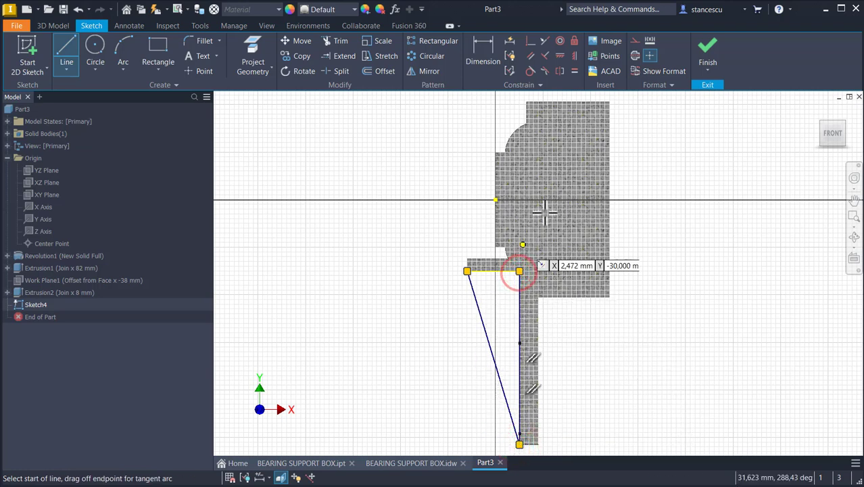
left_click(705, 60)
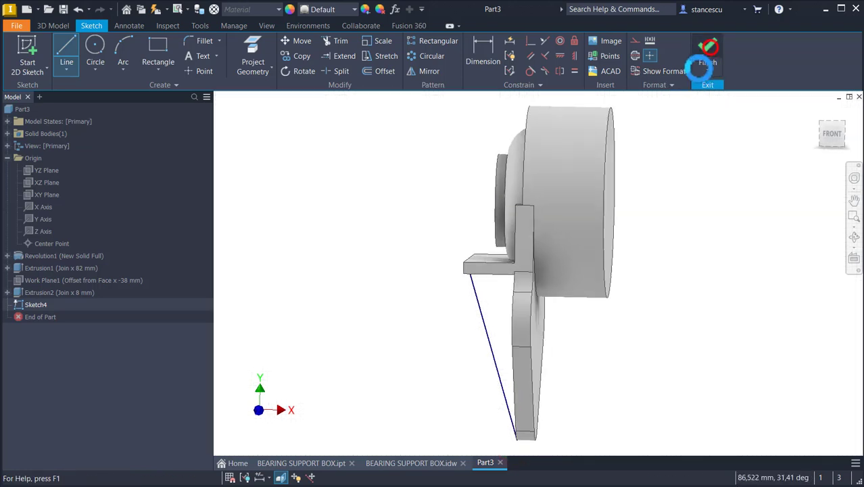
Step: Extrude the triangular profile as a symmetric cut through all to trim the material below the ledge
scroll(477, 318, "up", 4)
mouse_move(480, 315)
middle_mouse_down("shift")
mouse_move(473, 321)
mouse_move(581, 304)
mouse_move(299, 202)
middle_mouse_up("shift")
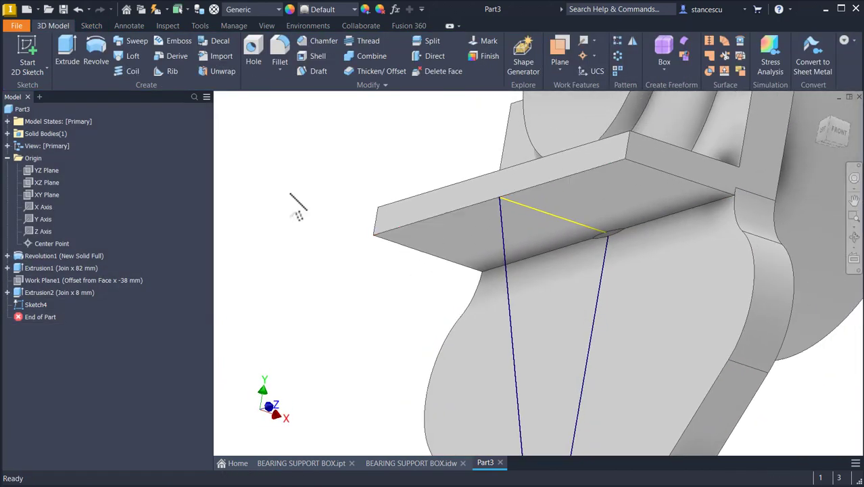
left_click(66, 55)
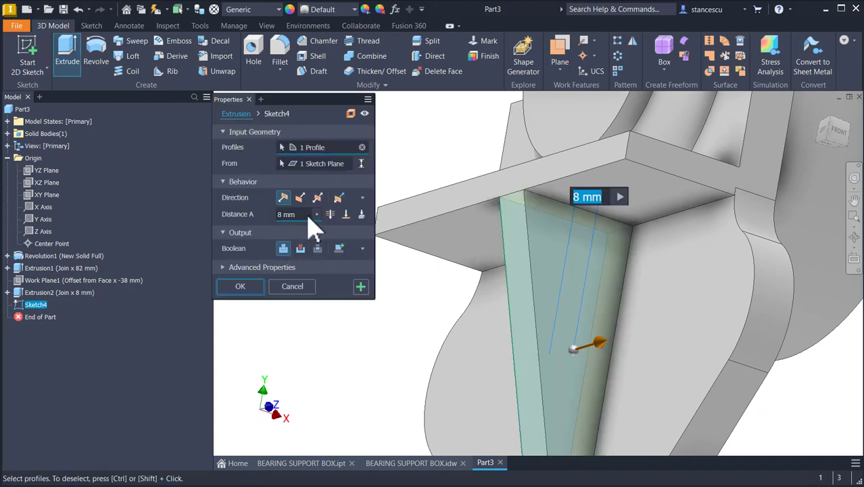
left_click(317, 199)
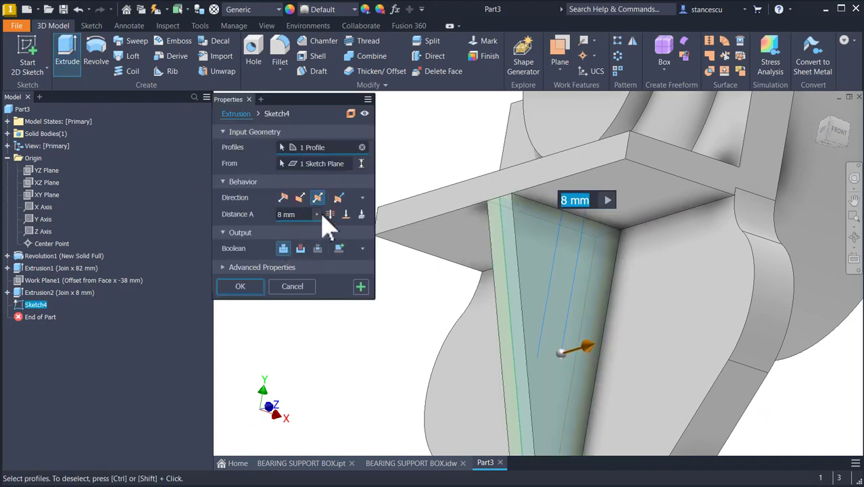
left_click(330, 213)
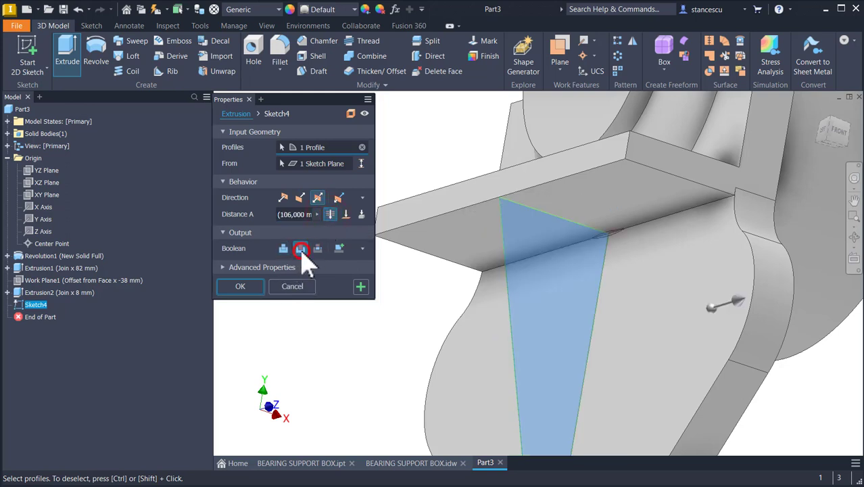
left_click(243, 286)
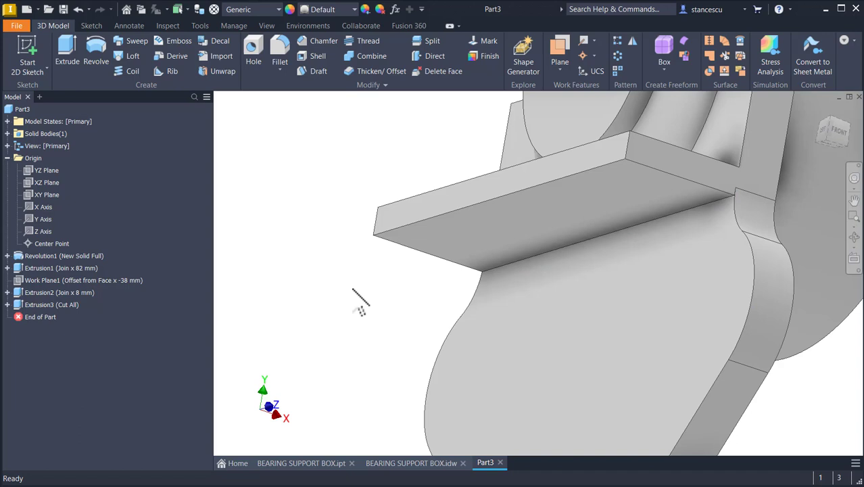
Step: Return to the home view and share Sketch1 from Revolution1 so its profiles can be reused
key("F6")
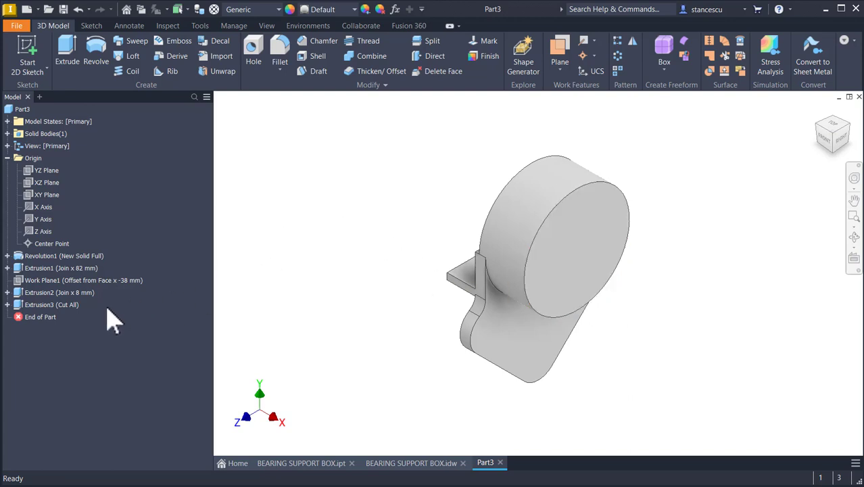
left_click(7, 256)
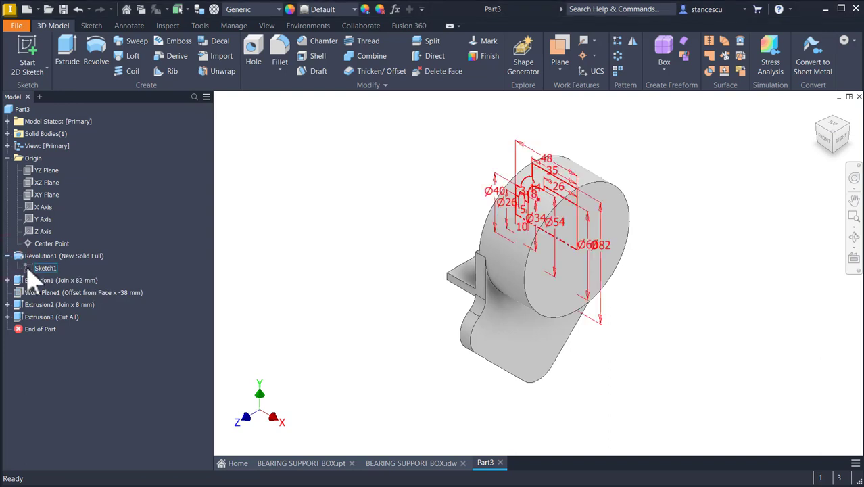
left_click(28, 269)
right_click(29, 271)
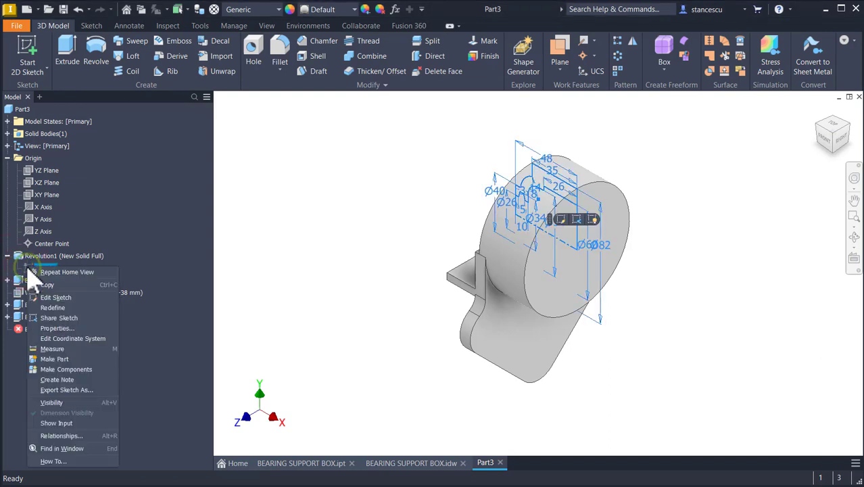
left_click(49, 317)
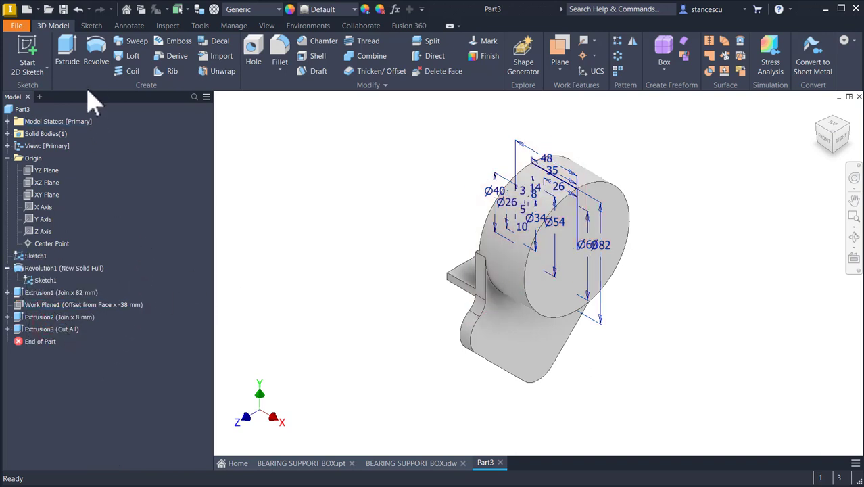
Step: Cut the stepped bearing bore with a full 360° Revolve of Sketch1's inner profile about the sketch centerline
left_click(95, 55)
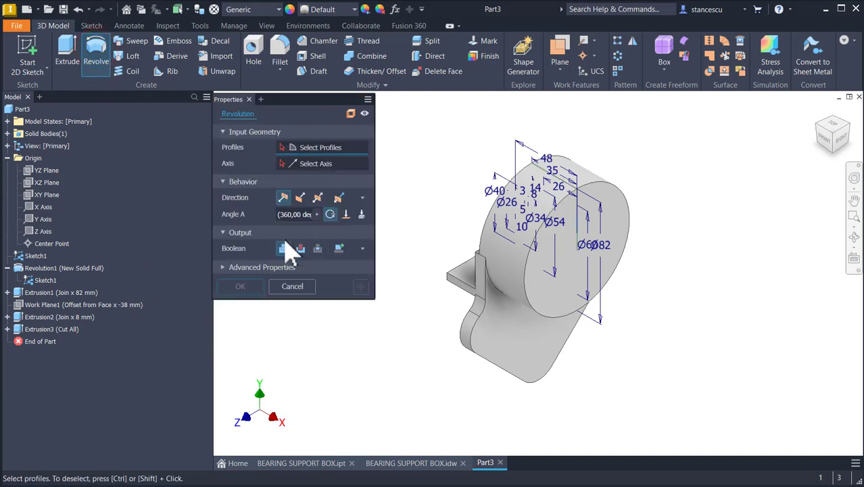
left_click(550, 220)
left_click(308, 165)
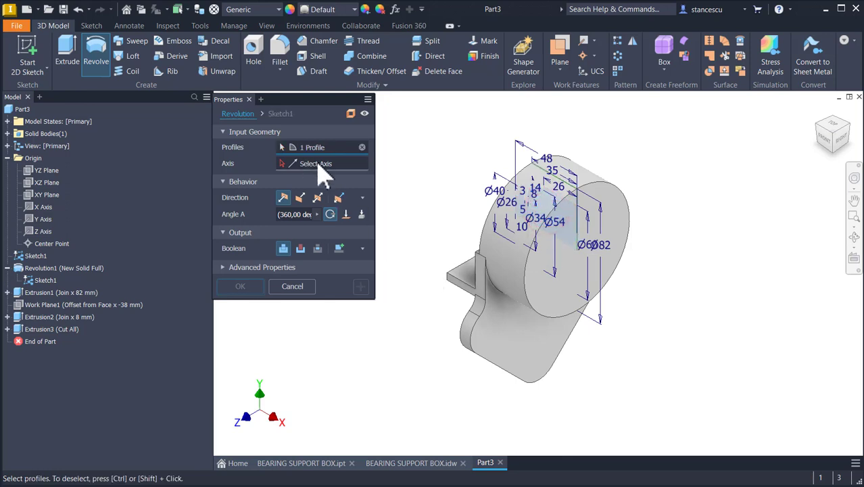
left_click(318, 164)
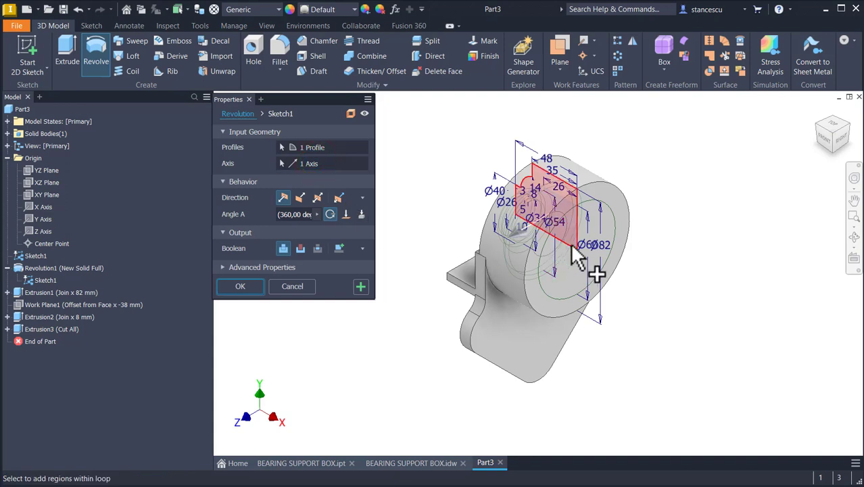
left_click(300, 248)
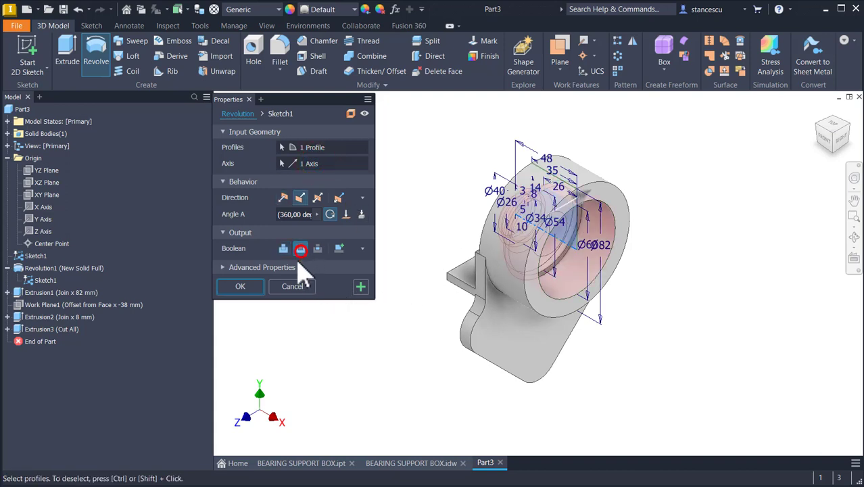
left_click(240, 286)
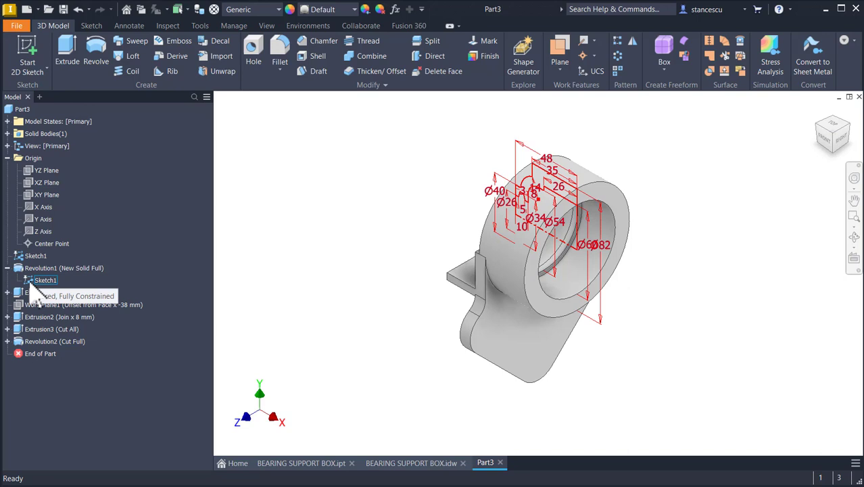
Step: Hide the shared Sketch1 and collapse Revolution1 in the model tree
right_click(18, 258)
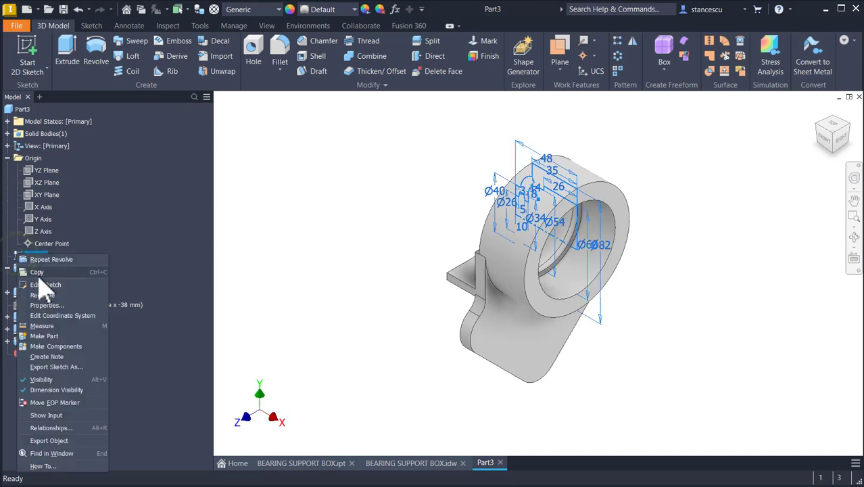
left_click(51, 380)
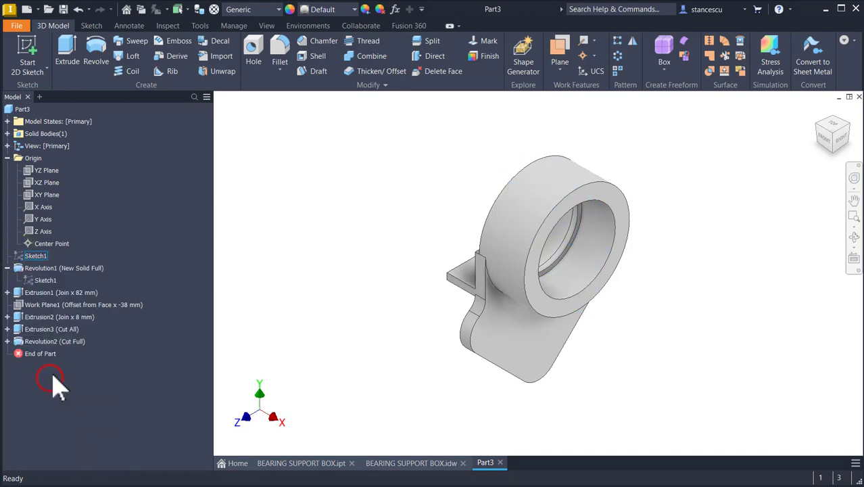
left_click(266, 215)
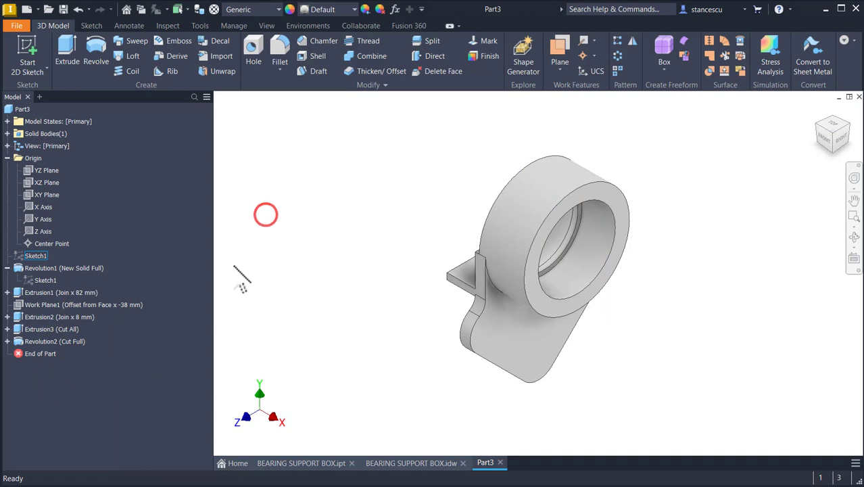
left_click(7, 268)
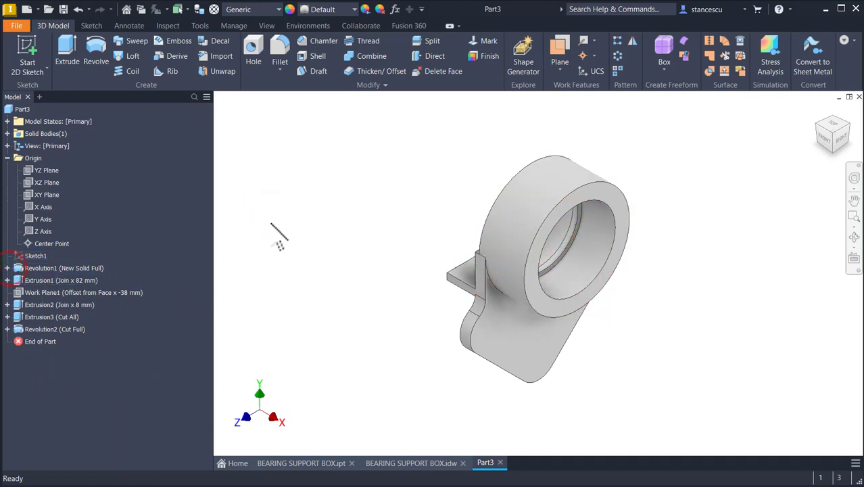
Step: Check the boss dimensions in the drawing, and sketch a 22 mm circle at the upper-left corner arc center on the plate's front face
left_click(424, 463)
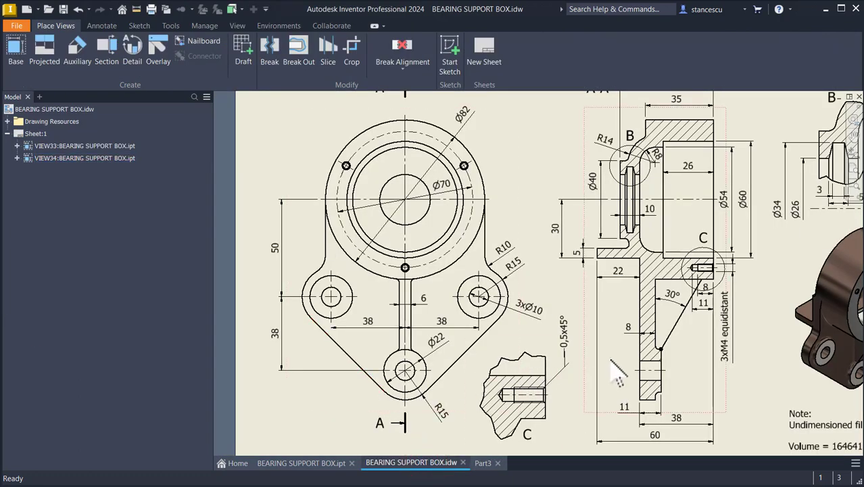
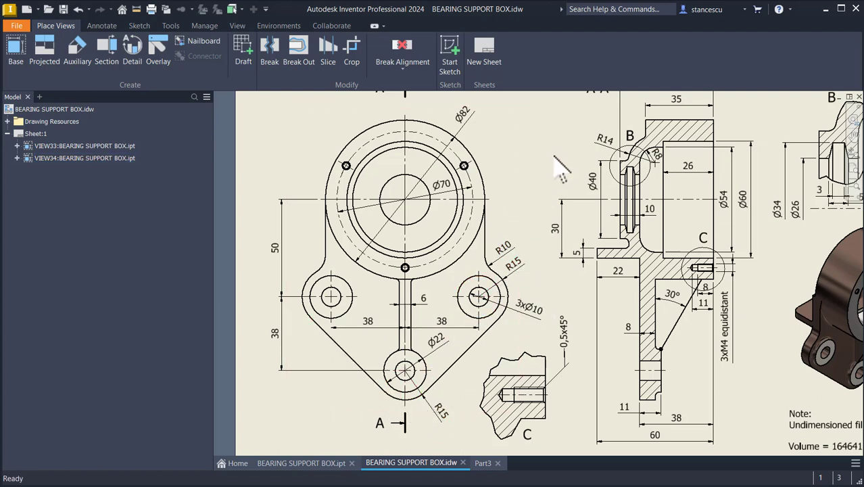
left_click(488, 463)
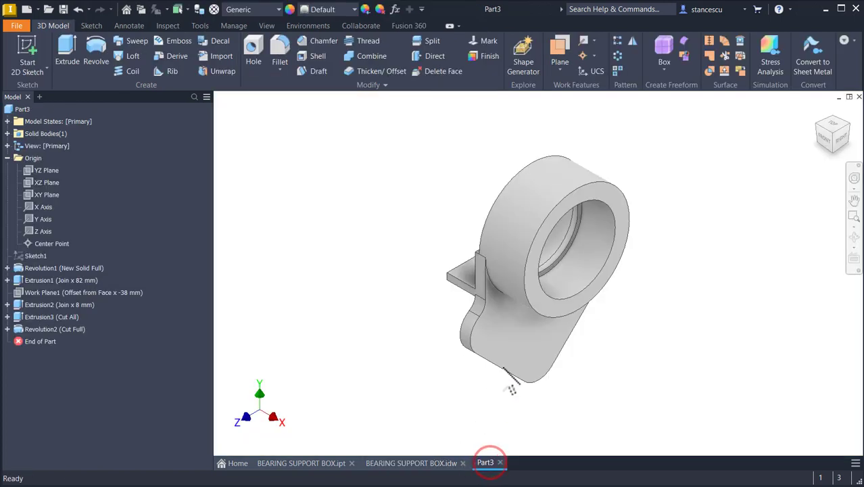
left_click(518, 343)
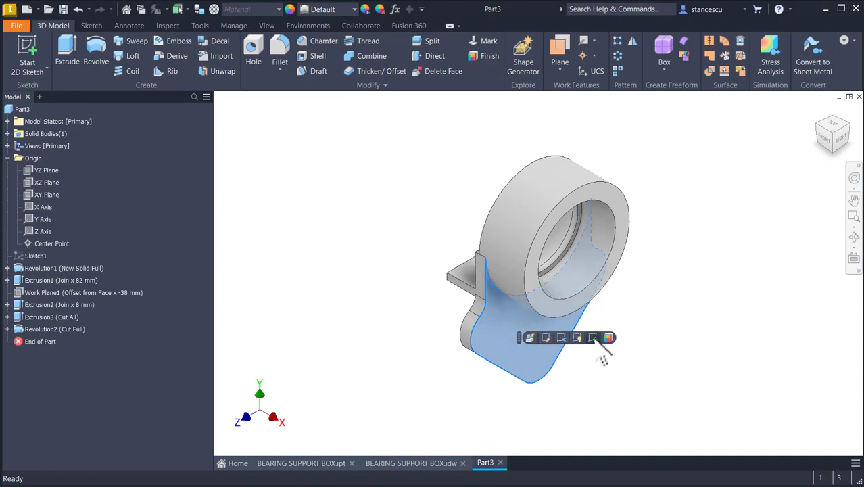
key("s")
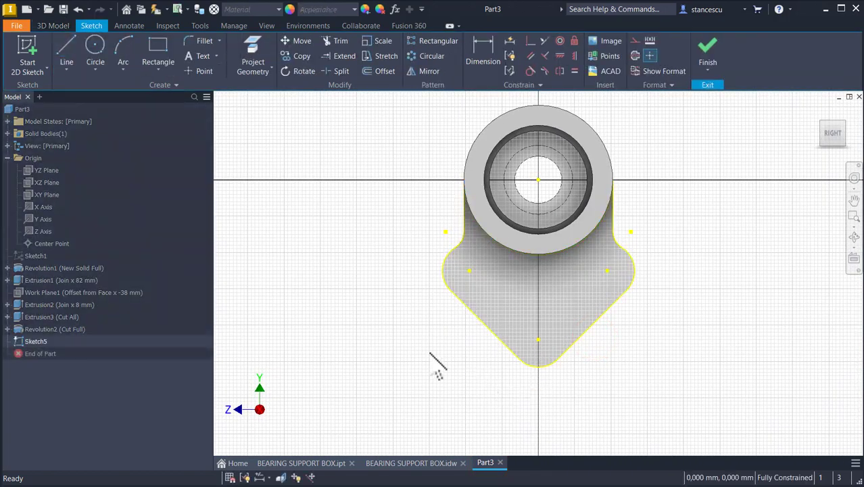
left_click(94, 48)
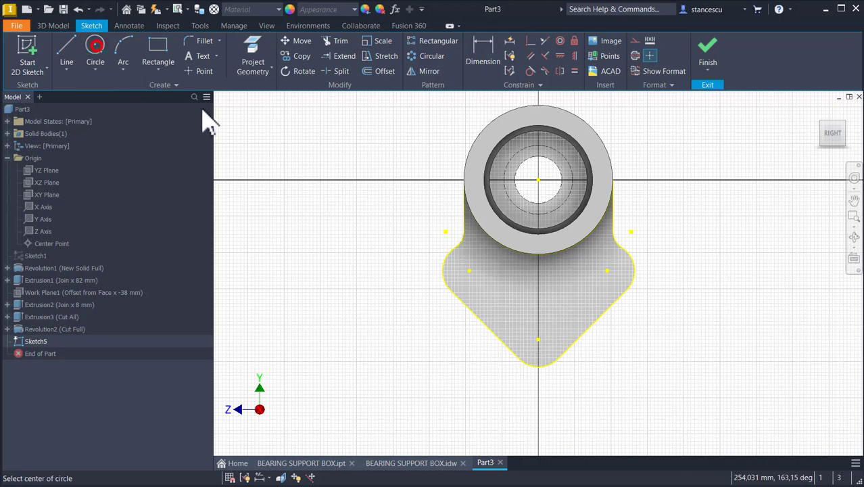
left_click(469, 271)
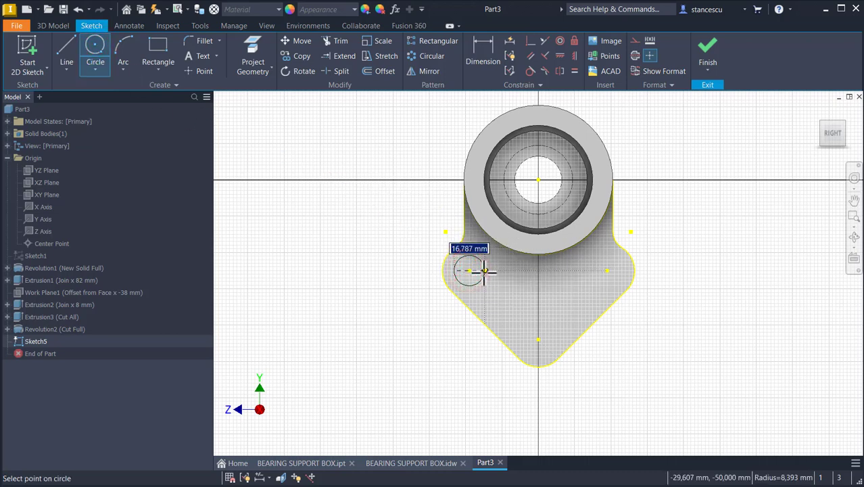
key("Return")
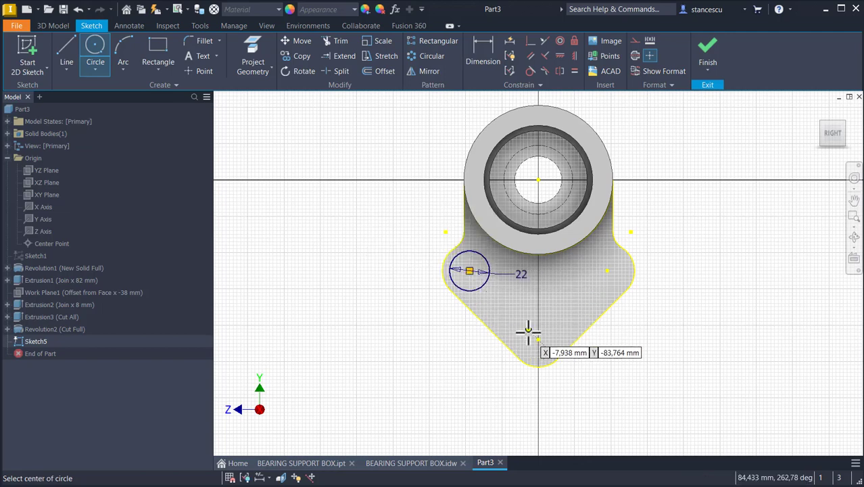
Step: Sketch two more circles centered on the plate's bottom and upper-right corner arc centers
left_click(538, 339)
left_click(547, 332)
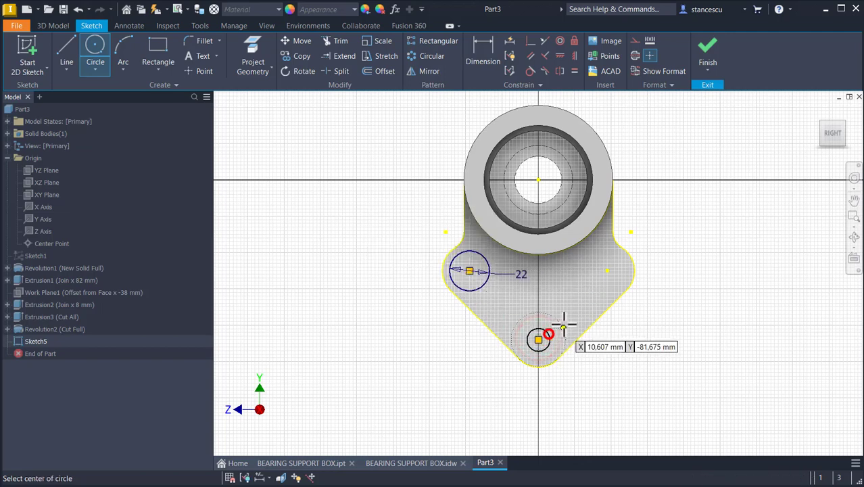
left_click(606, 269)
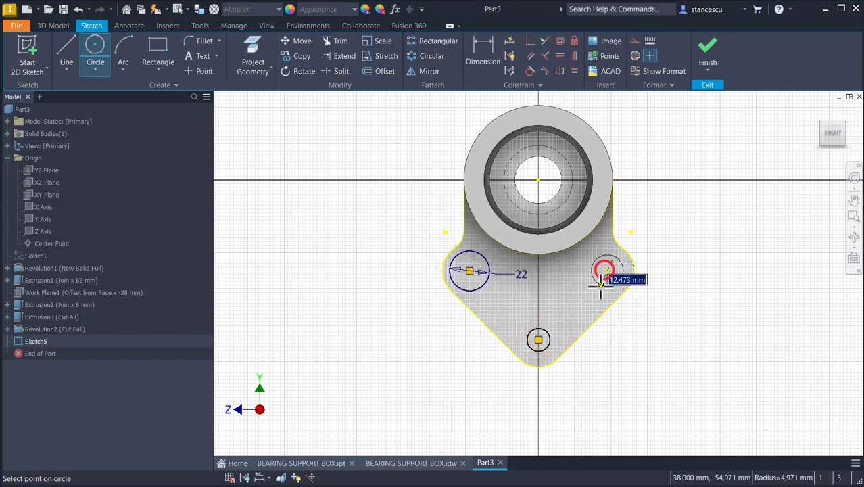
left_click(593, 285)
Step: Constrain the bottom and upper-right circles equal to the 22 mm circle and finish the sketch
left_click(574, 71)
left_click(484, 282)
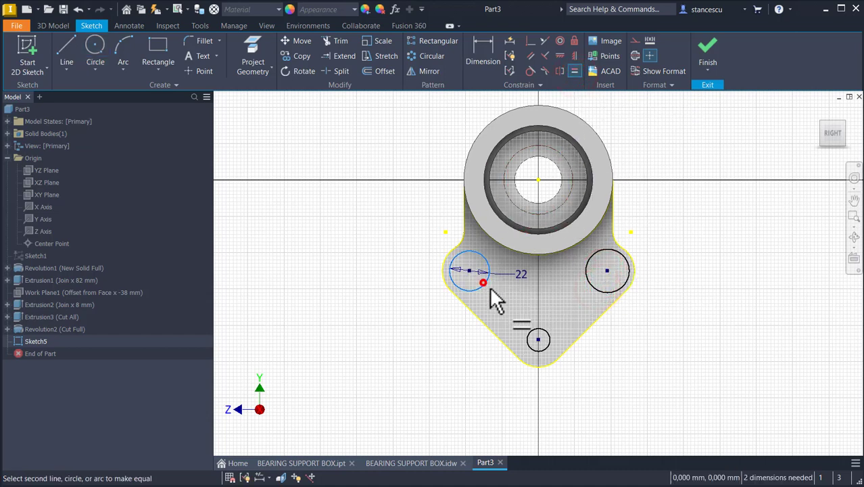
left_click(528, 330)
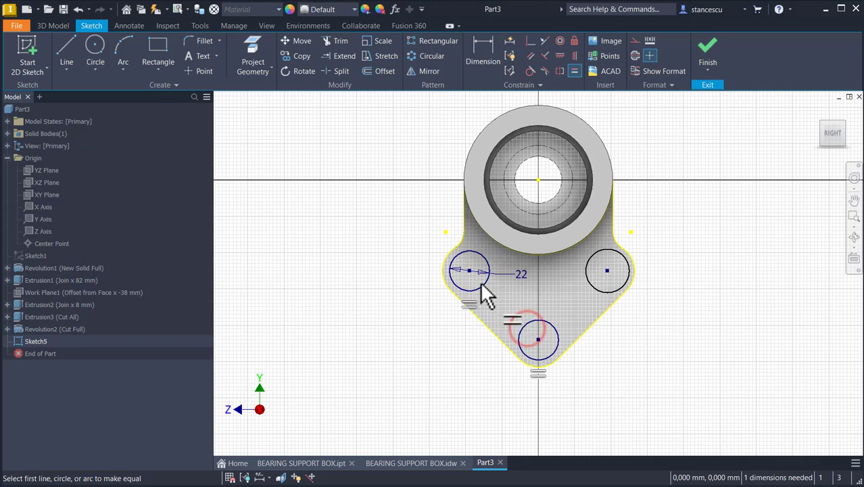
left_click(485, 282)
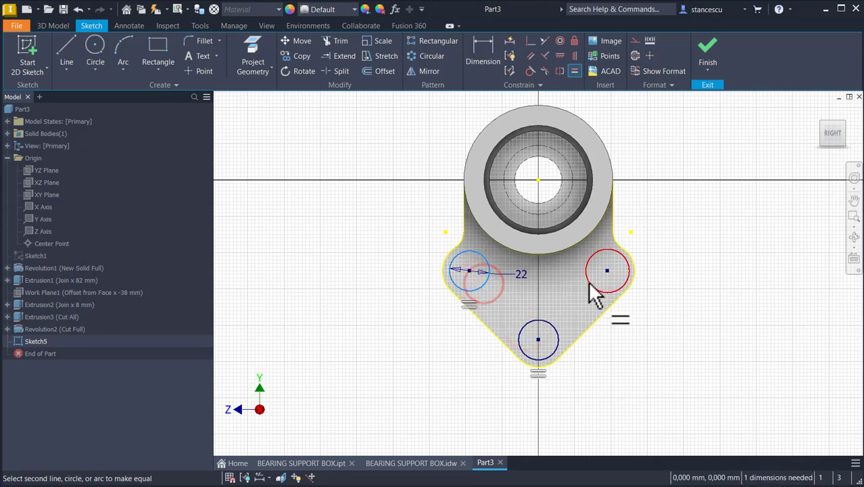
left_click(586, 285)
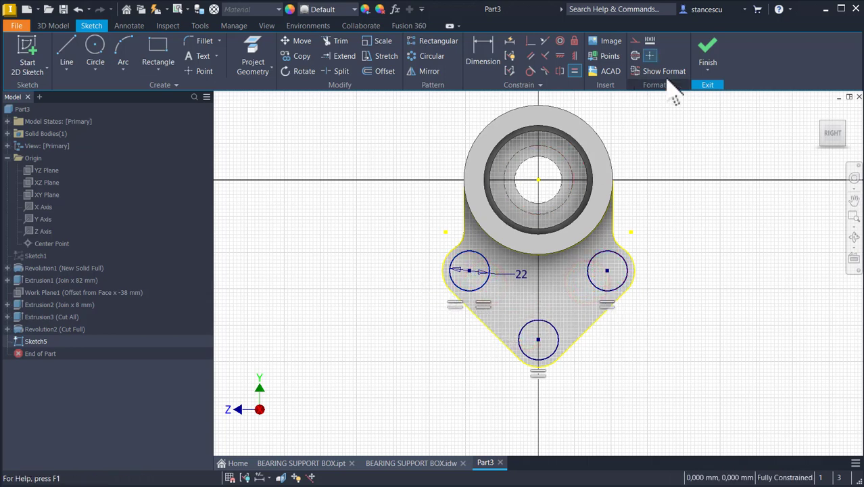
left_click(706, 48)
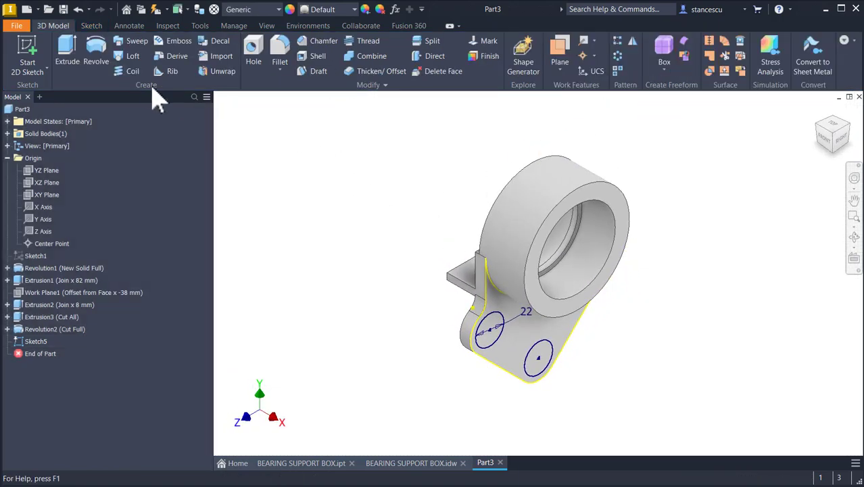
Step: Extrude the three circles outward from the plate as joined bosses with a distance of 11-8 mm
left_click(67, 49)
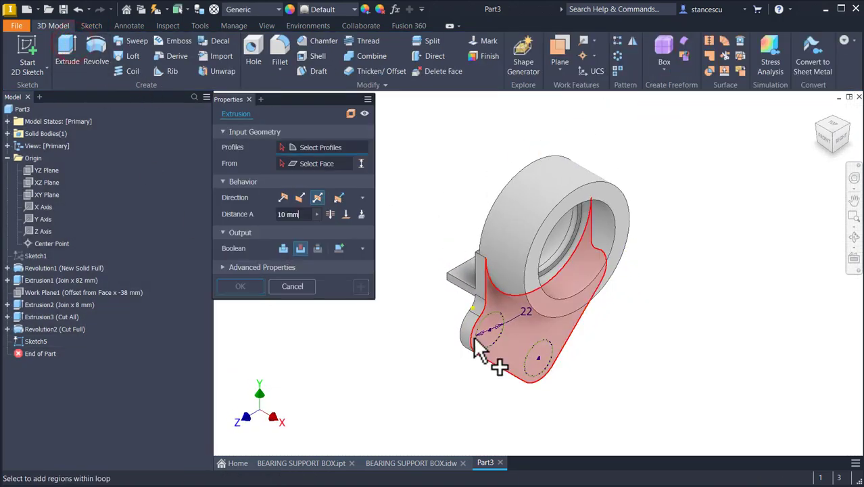
left_click(508, 364)
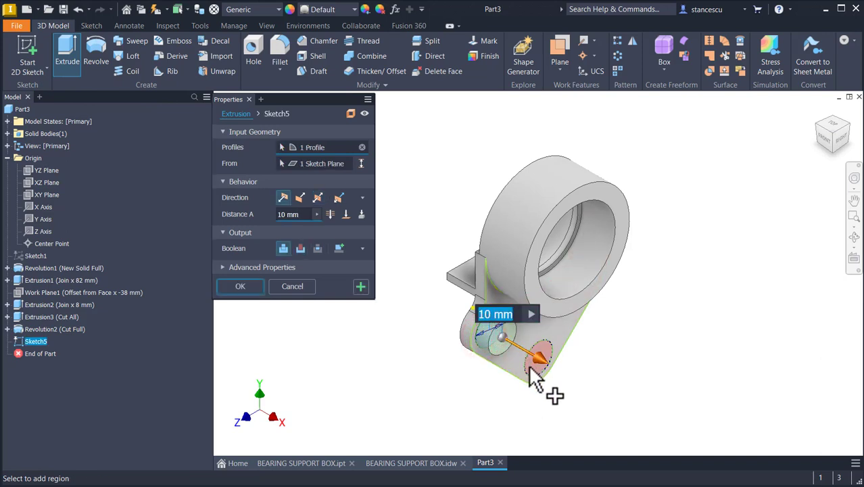
left_click(531, 369)
middle_click_drag(646, 347, 614, 337, "shift")
left_click(600, 330)
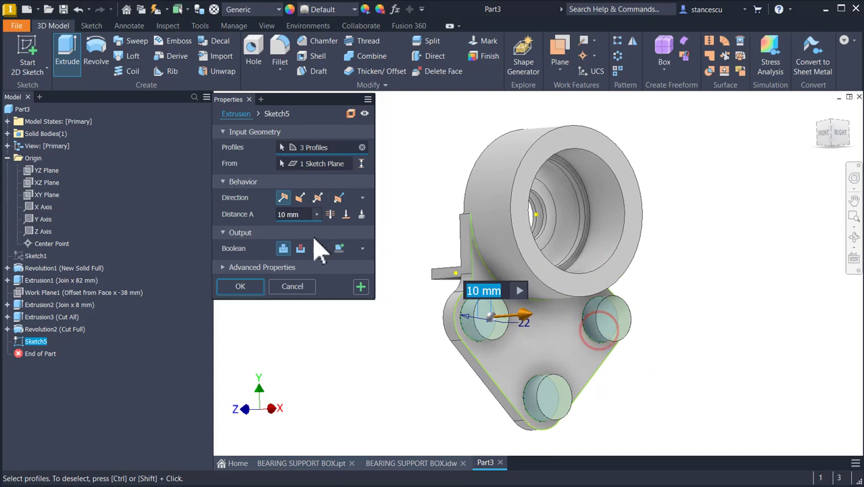
left_click(307, 214)
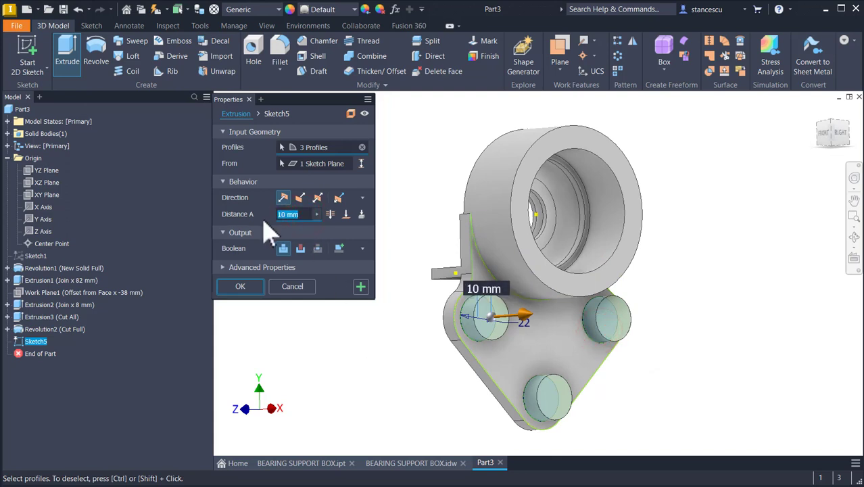
type("11")
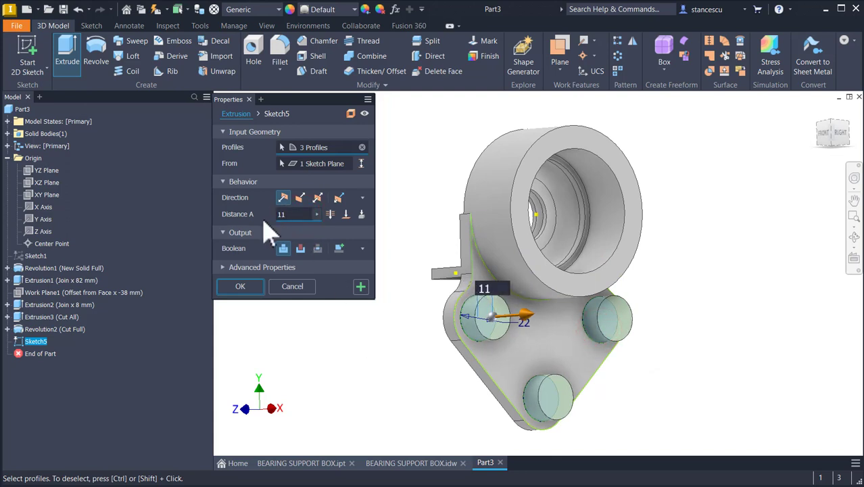
type("-8")
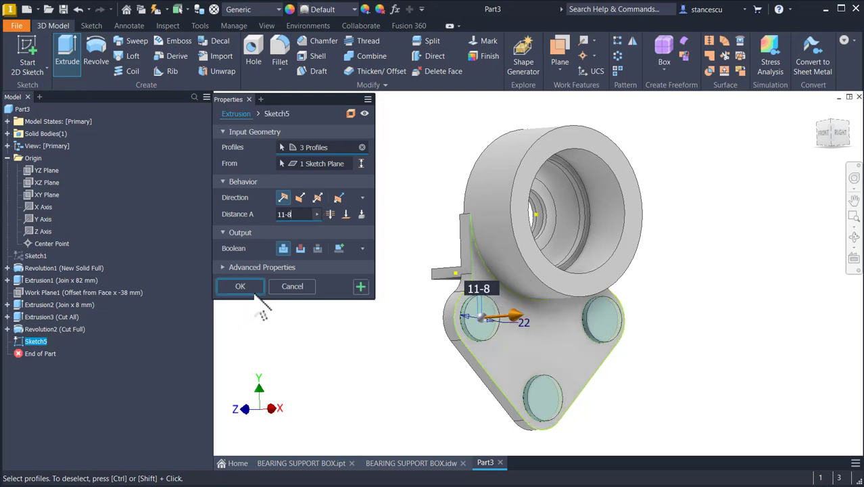
left_click(241, 286)
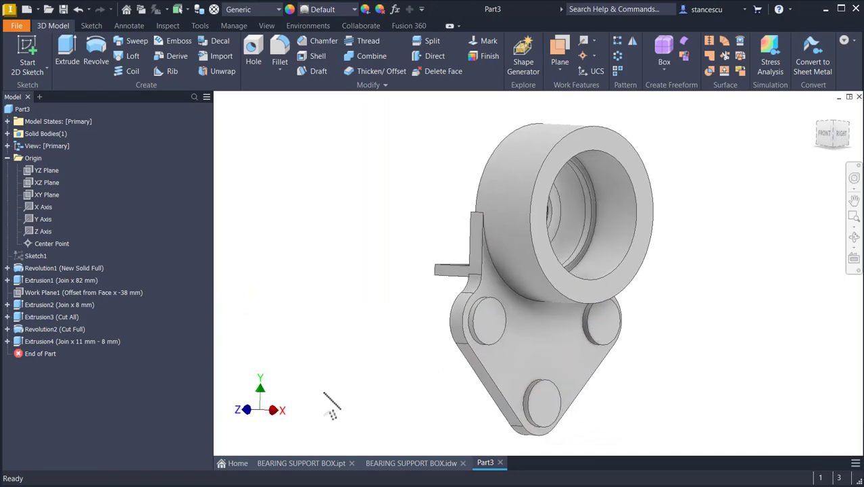
Step: Check the hole diameter in the drawing and create a sketch on the plate's back face containing the projected corner center points
left_click(384, 466)
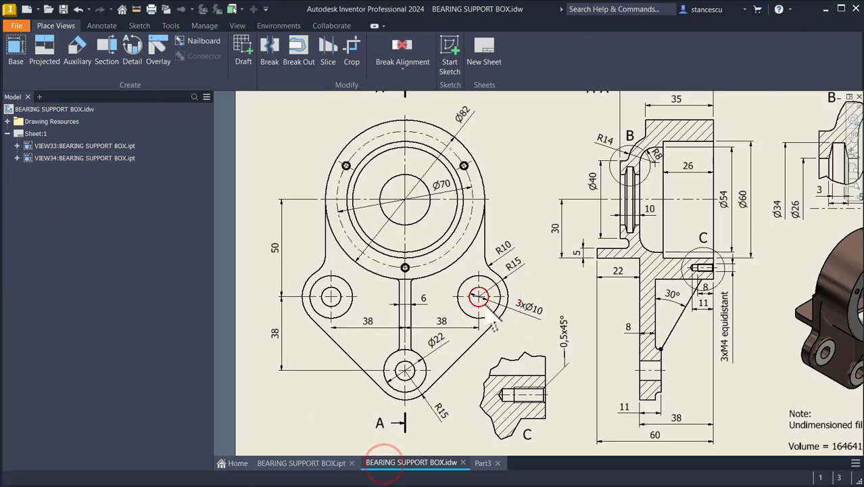
left_click(483, 464)
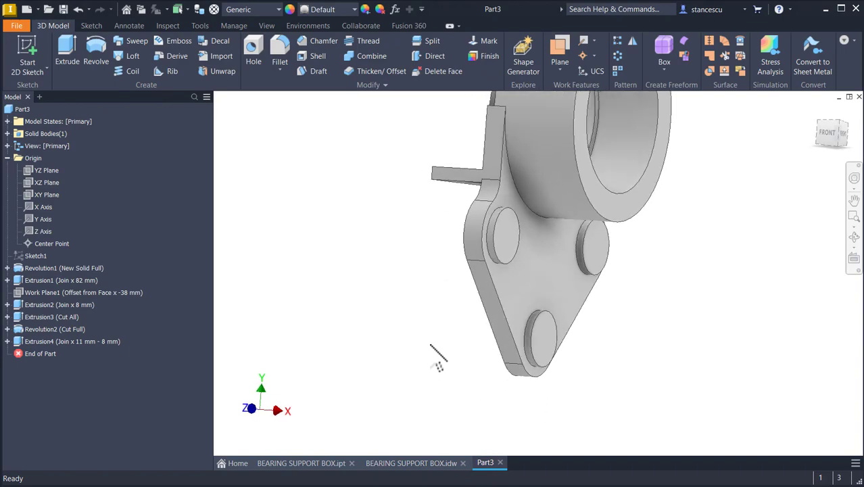
left_click(533, 280)
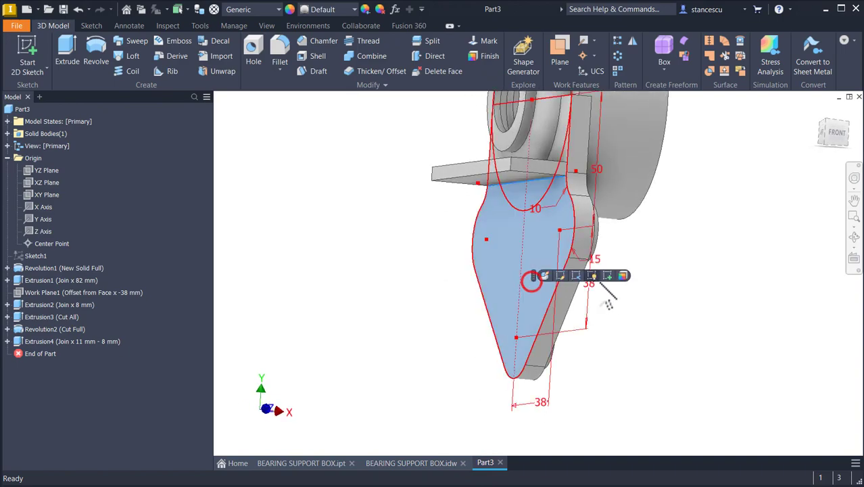
left_click(607, 276)
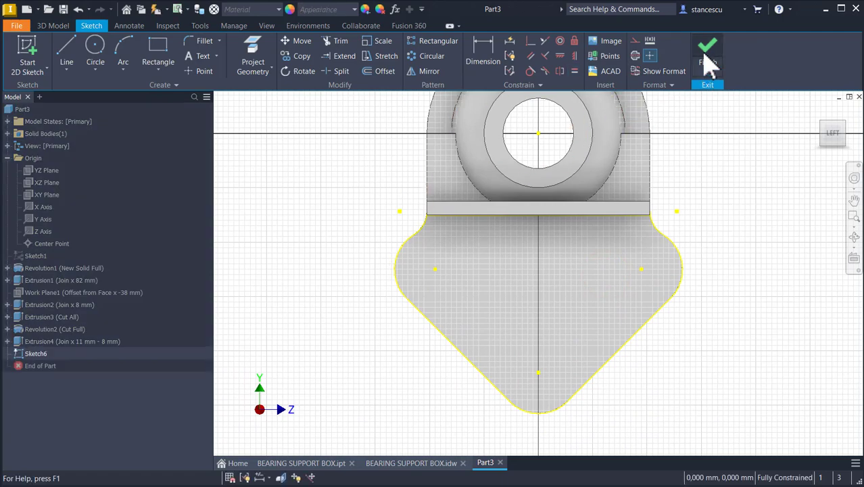
left_click(707, 51)
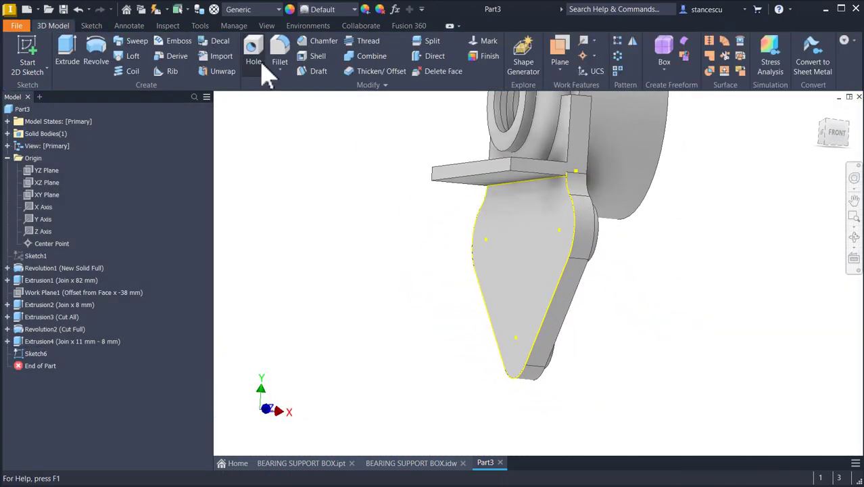
Step: Cut three simple through-all holes of 10 mm diameter at the back sketch's corner center points, with no seat
left_click(257, 57)
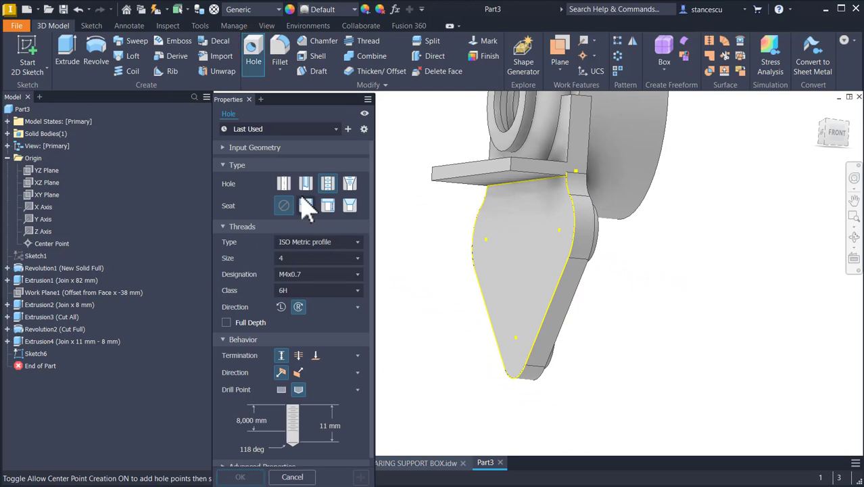
left_click(284, 185)
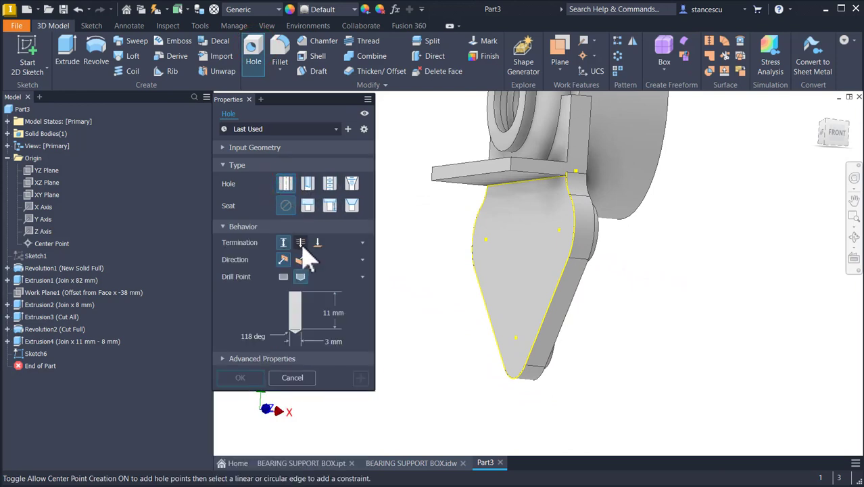
left_click(301, 242)
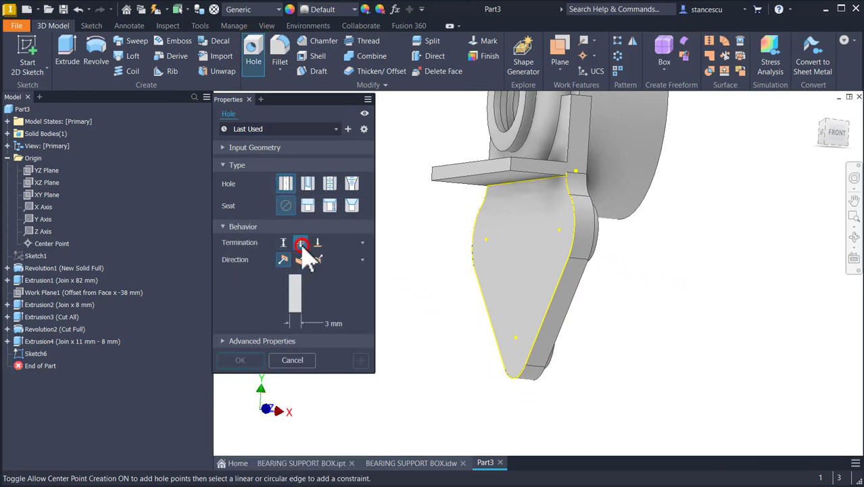
left_click(486, 240)
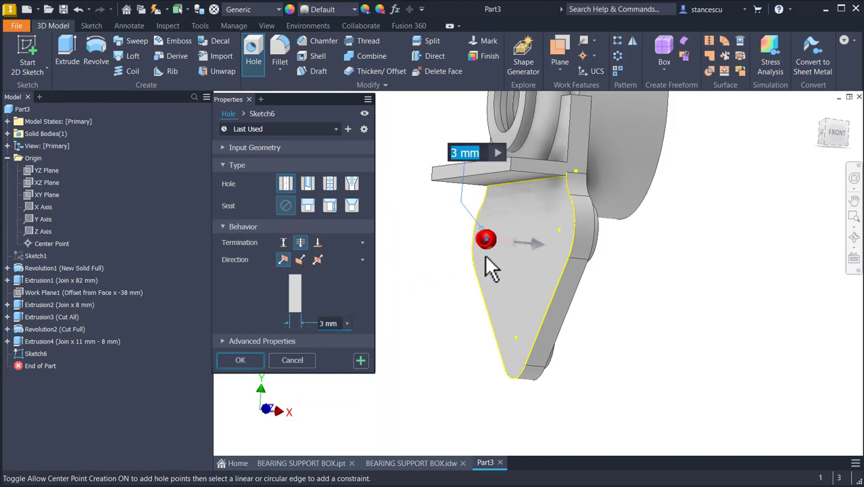
left_click(518, 340)
left_click(560, 229)
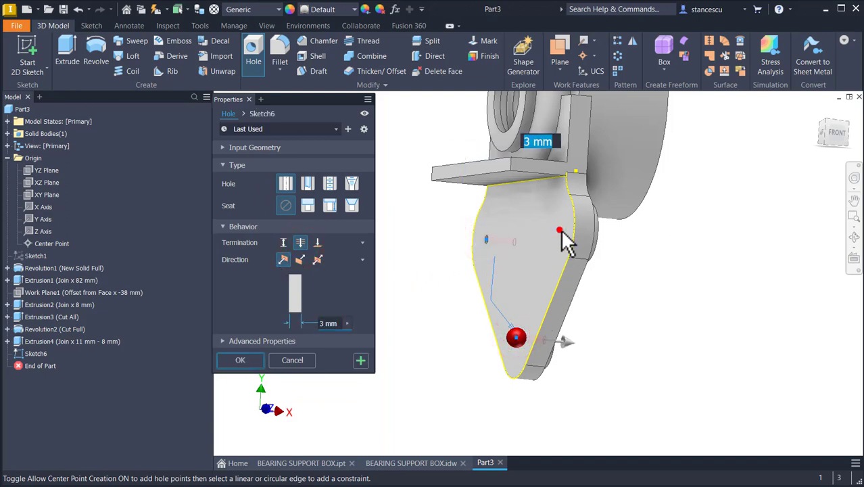
type("10")
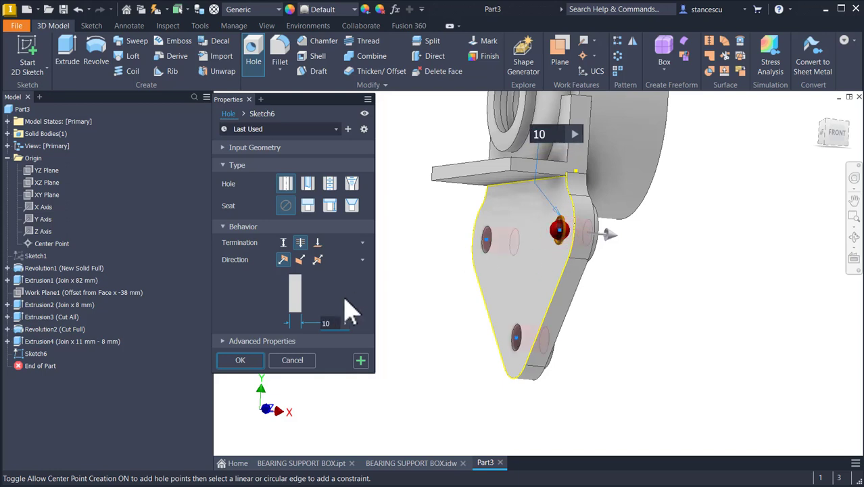
left_click(255, 361)
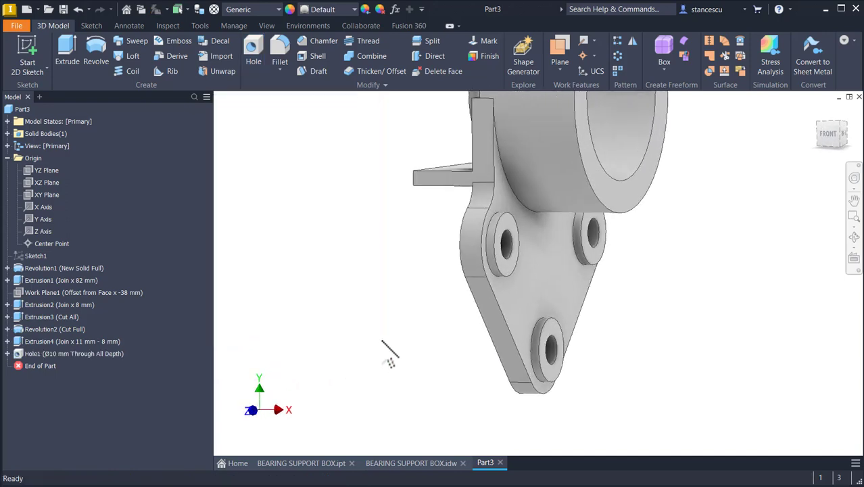
Step: Return the part to its home view and switch to BEARING SUPPORT BOX.idw to check the remaining features
key("F6")
left_click(426, 462)
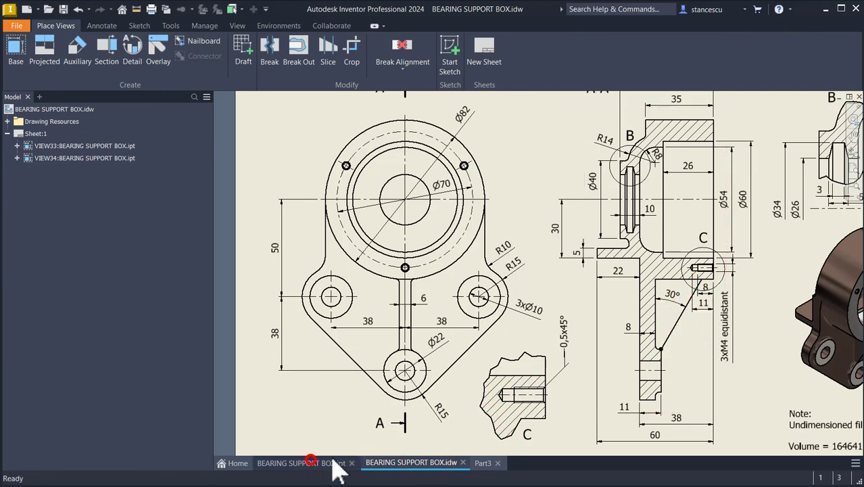
Step: Switch to the finished BEARING SUPPORT BOX.ipt and examine the rib between the cylinder and the lower boss
left_click(310, 462)
middle_click_drag(637, 318, 418, 425, "shift")
scroll(558, 320, "down", 2)
scroll(558, 320, "down", 3)
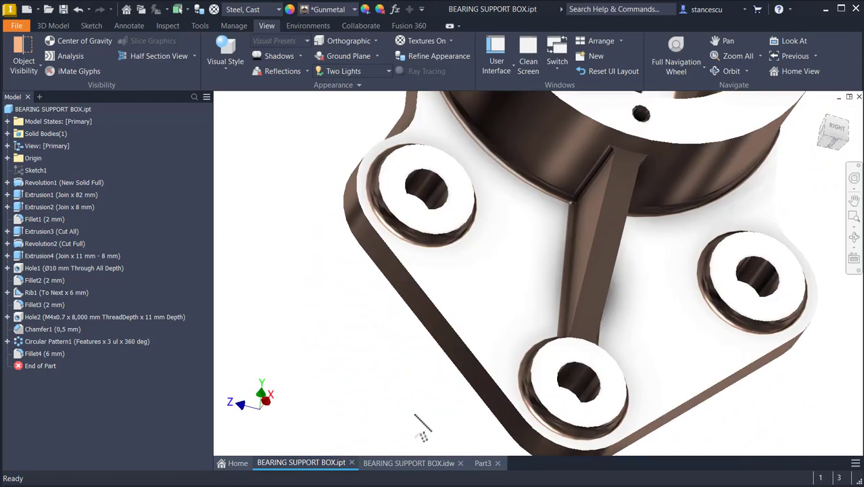
key("F6")
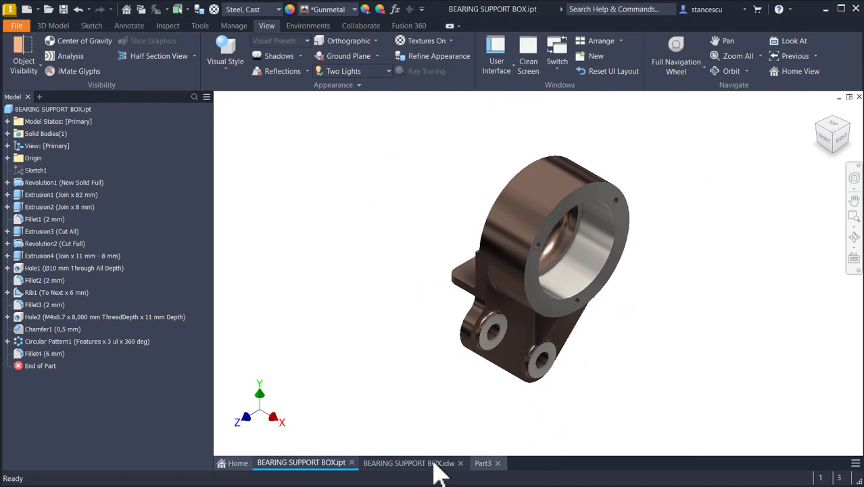
Step: Check the rib's angle and its lower endpoint on the boss in section A-A of BEARING SUPPORT BOX.idw
left_click(433, 463)
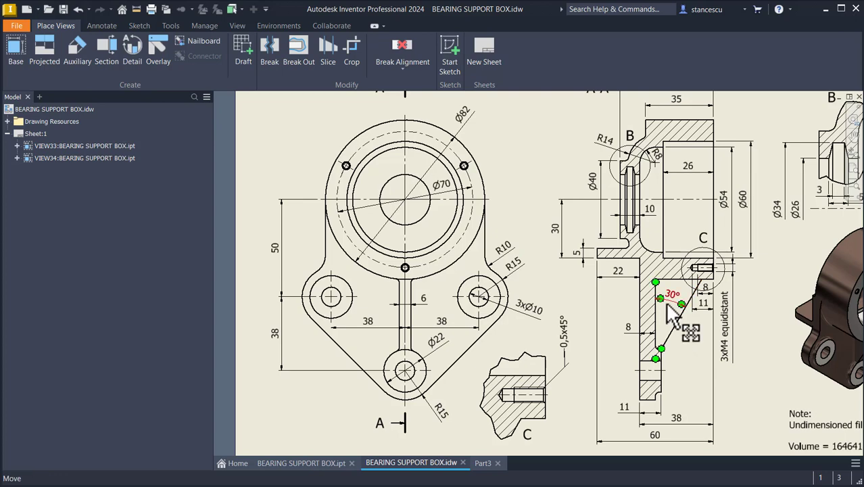
scroll(666, 361, "up", 6)
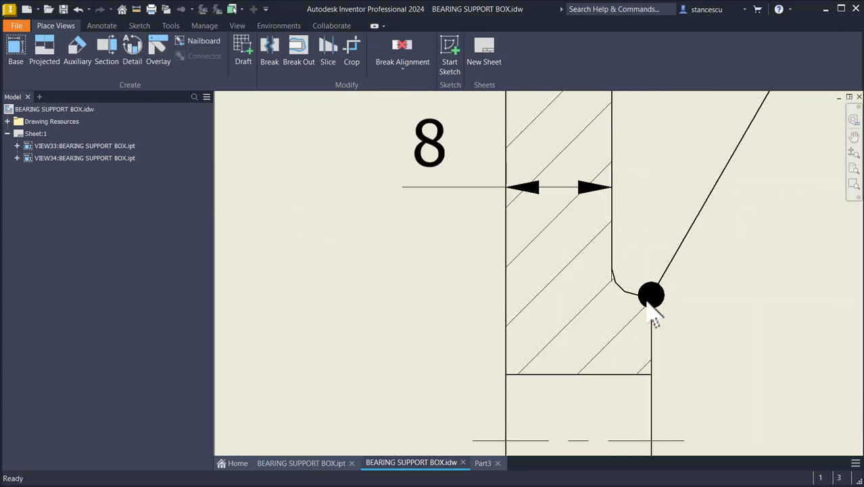
left_click(727, 320)
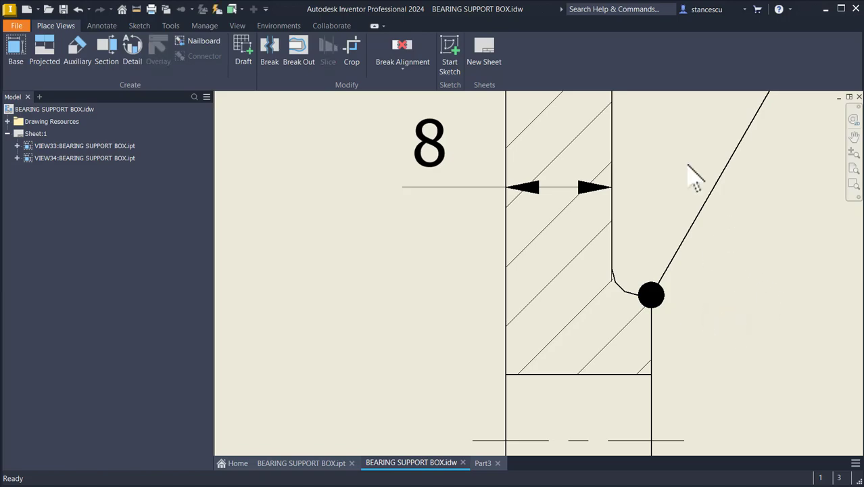
key("Home")
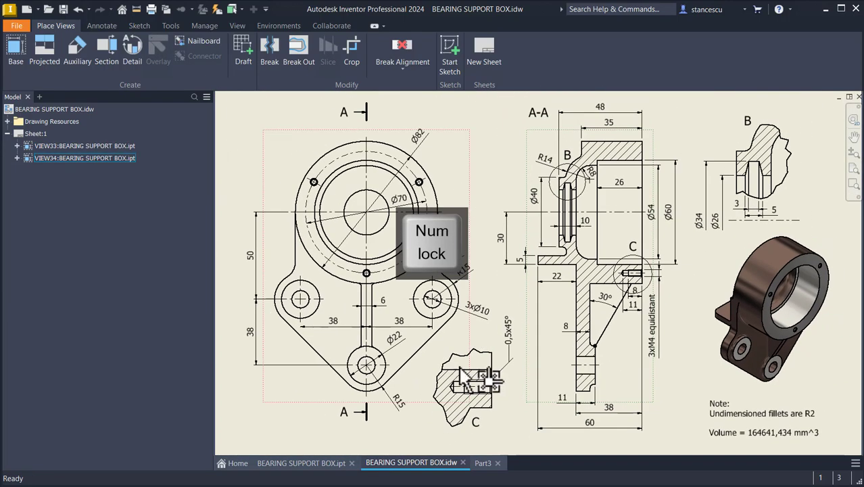
Step: Switch to Part3, start a sketch on the XY Plane and slice the part's display at the sketch plane
left_click(482, 463)
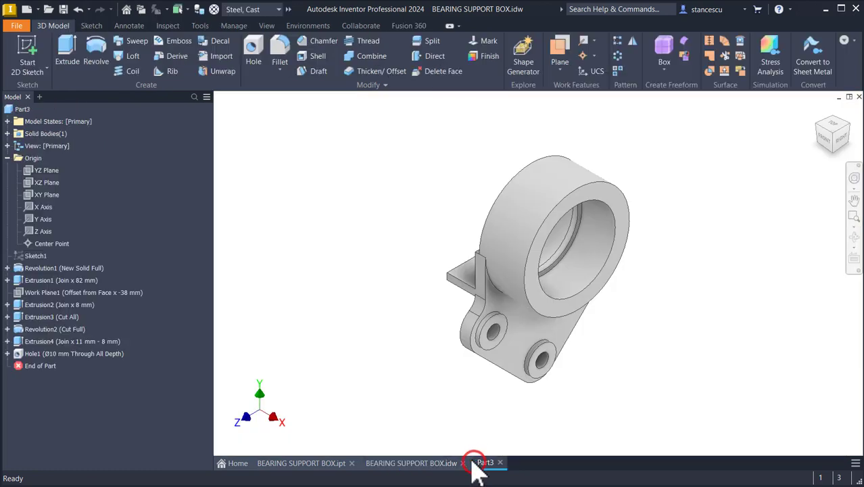
left_click(41, 195)
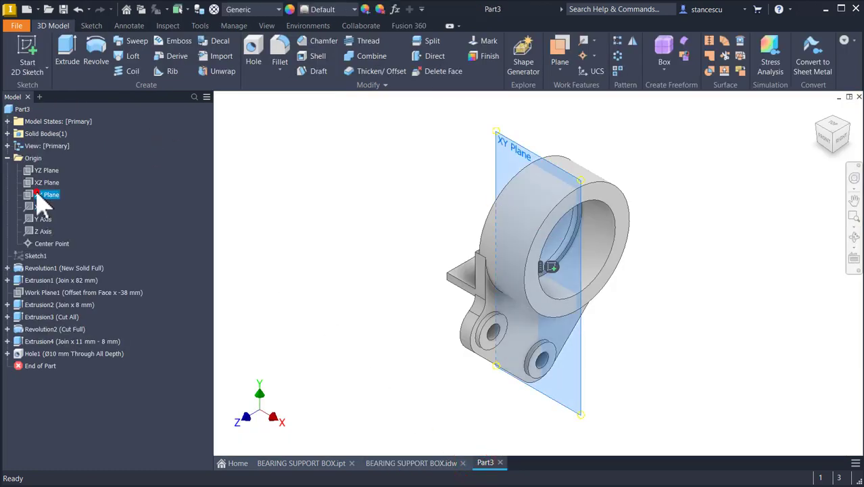
left_click(552, 267)
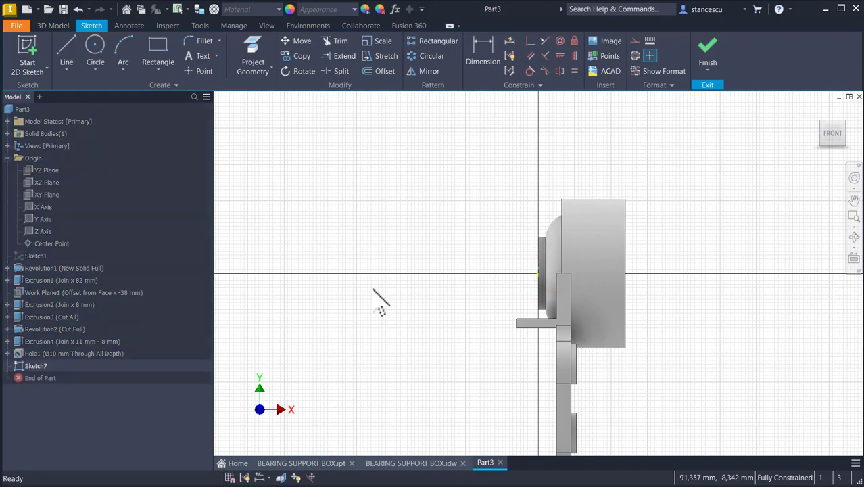
key("F7")
middle_click_drag(678, 360, 682, 330)
scroll(584, 356, "up", 4)
scroll(589, 353, "up", 4)
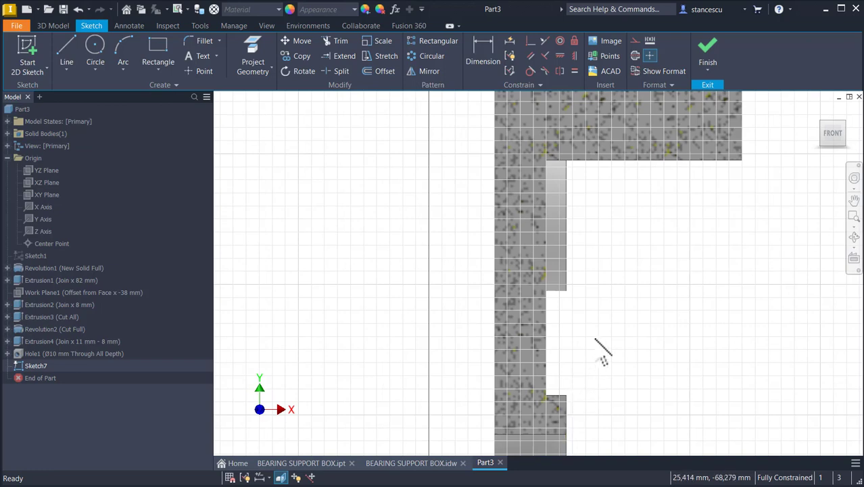
left_click(67, 50)
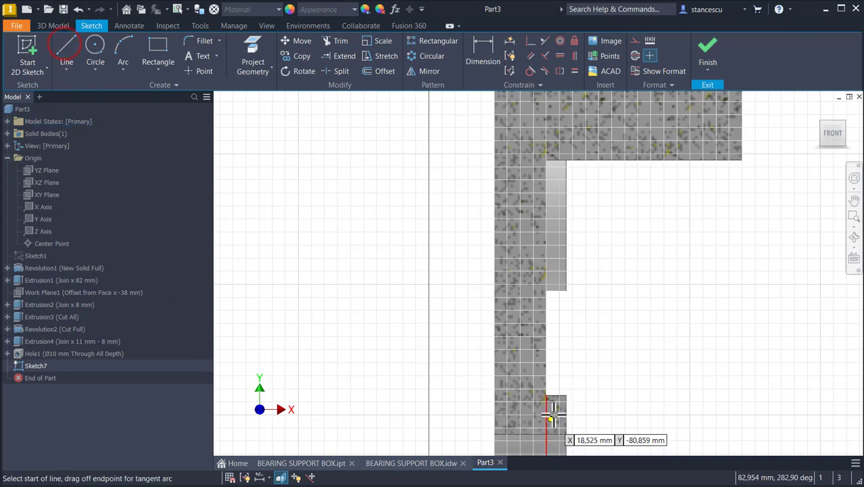
left_click(567, 395)
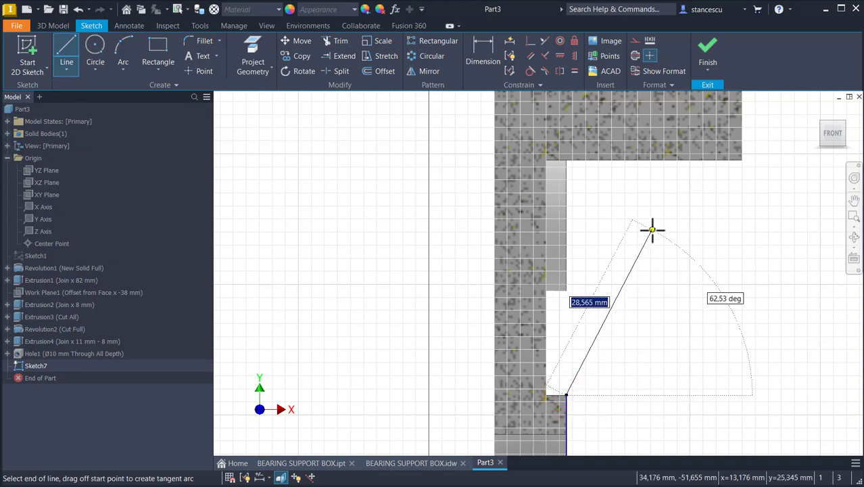
key("Tab")
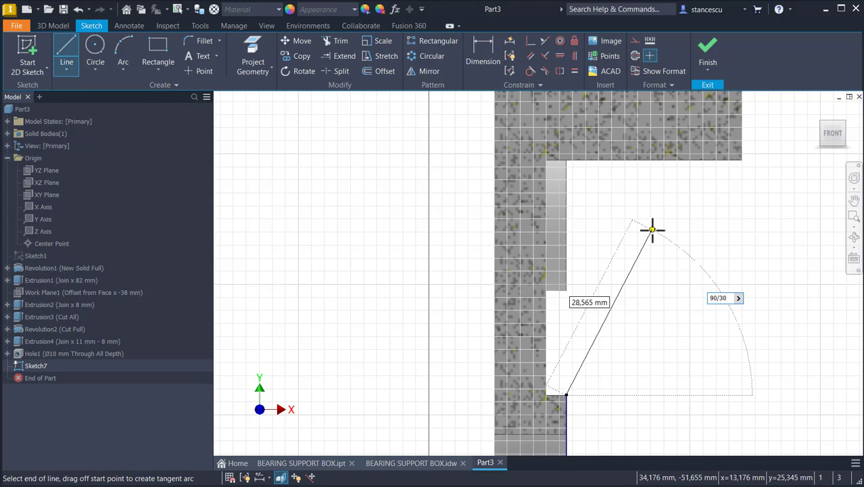
key("Return")
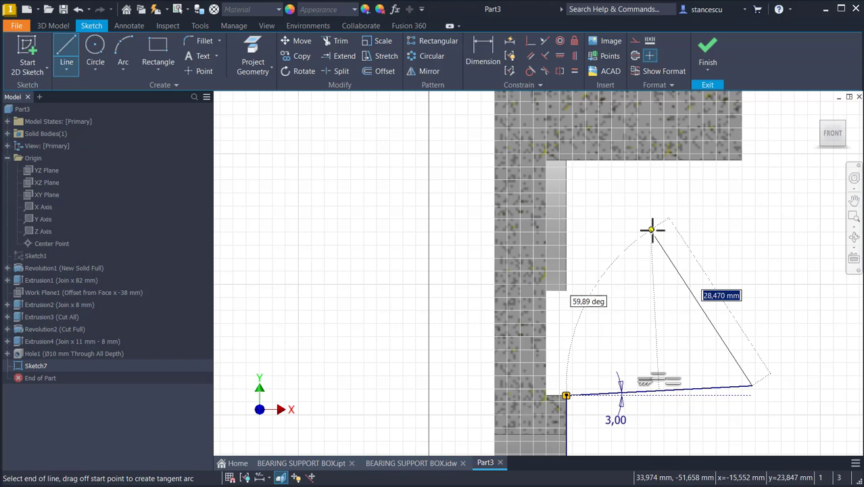
key("ctrl+z")
key("Escape")
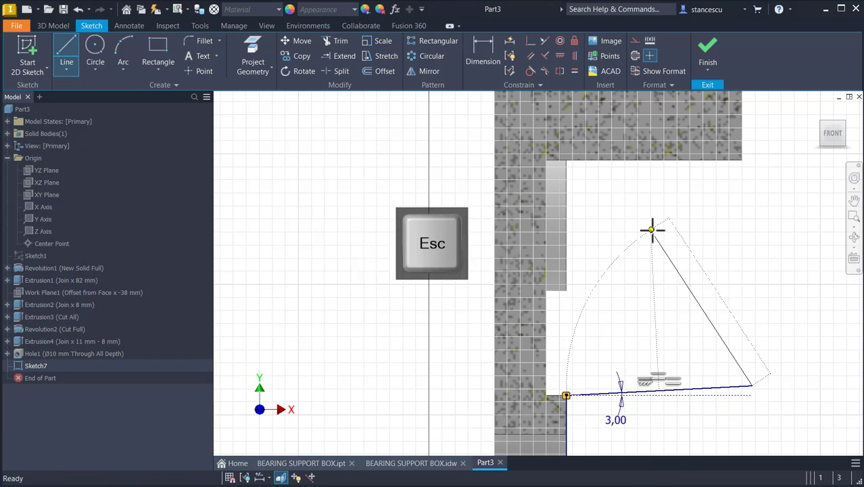
key("ctrl+z")
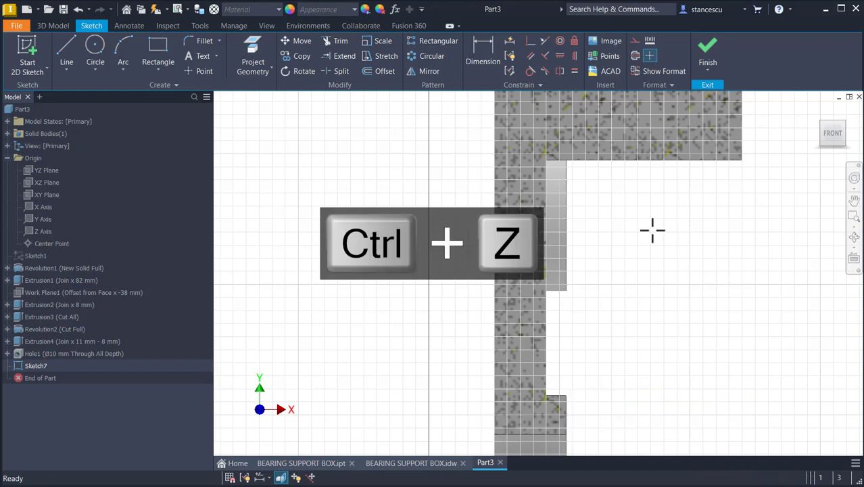
Step: Sketch a line about 28 mm long from the lower boss's upper outer corner at an angle of 90-30 degrees, and finish the sketch
key("l")
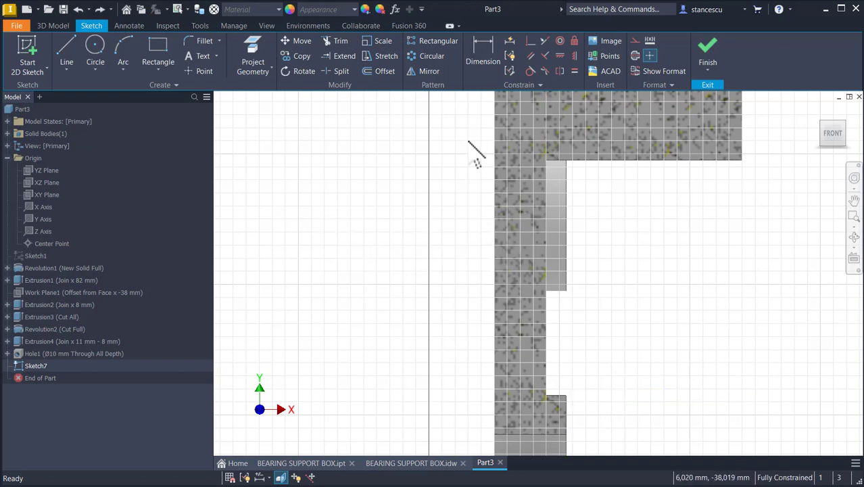
left_click(68, 53)
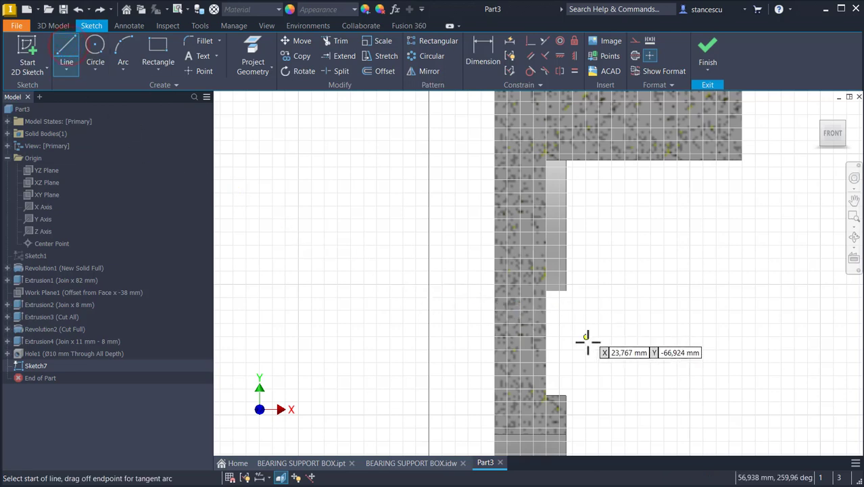
left_click(567, 395)
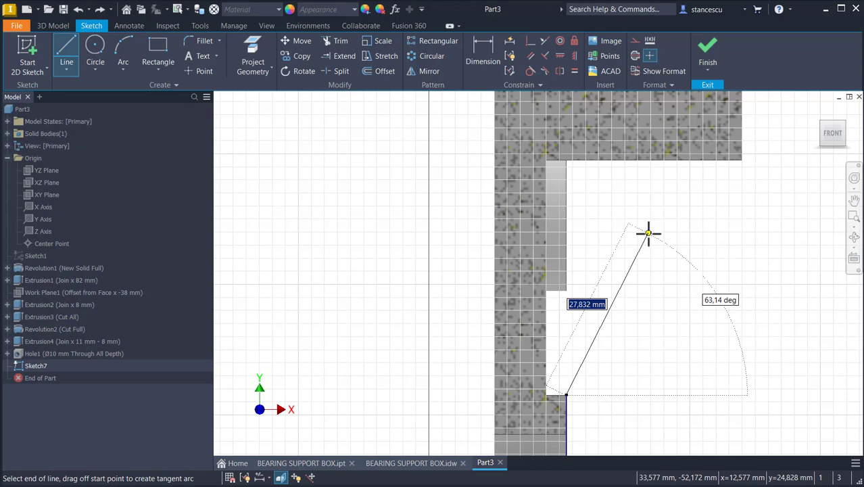
key("Tab")
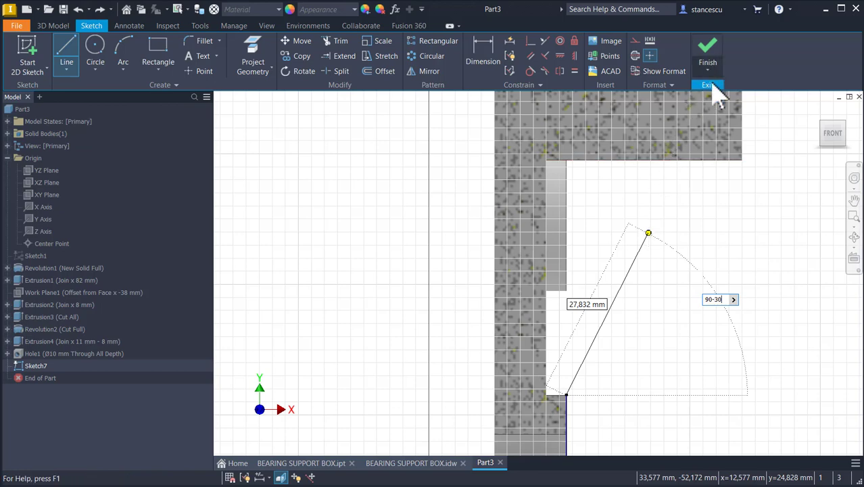
key("Return")
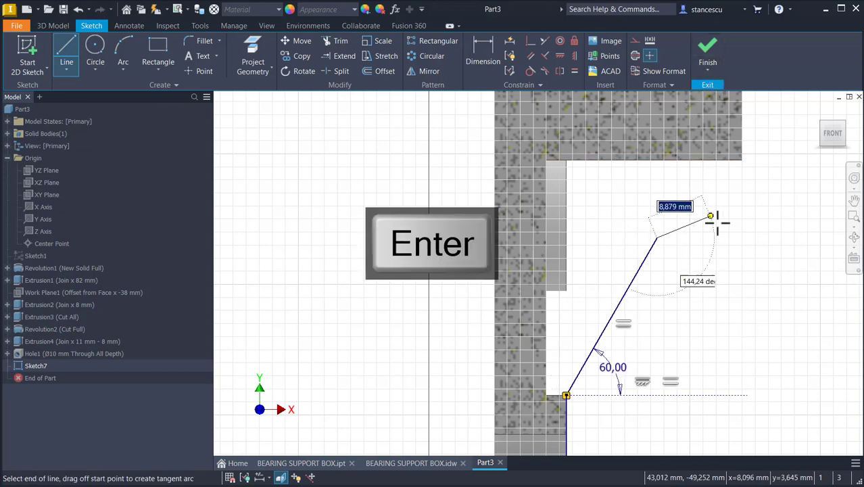
key("Escape")
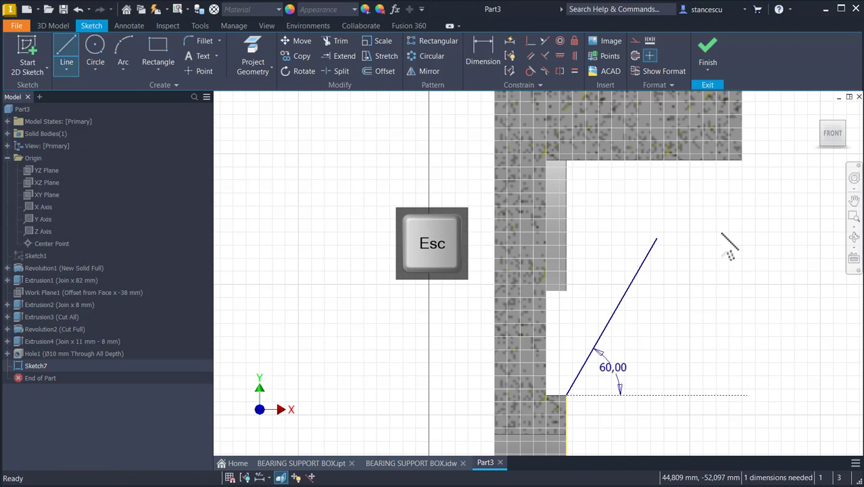
left_click(709, 54)
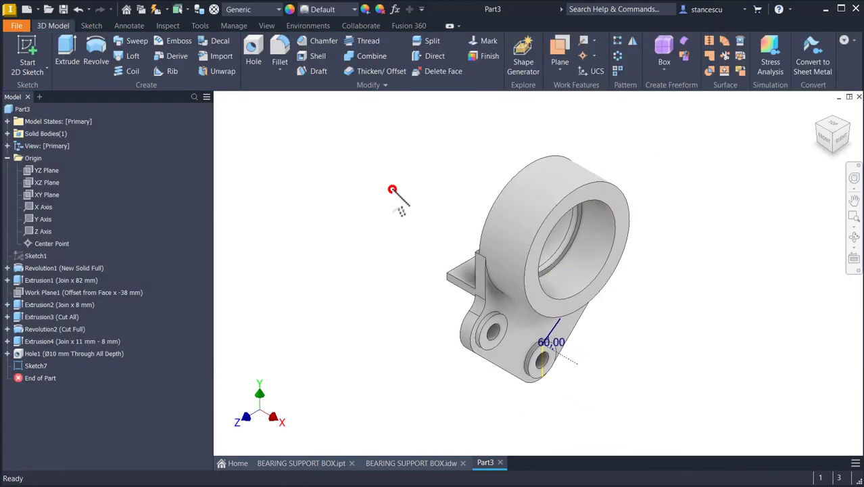
Step: Create a 6 mm thick Rib parallel to the sketch plane from the slanted line, with symmetric thickness, Direction 2 and a To Next extent
left_click(169, 72)
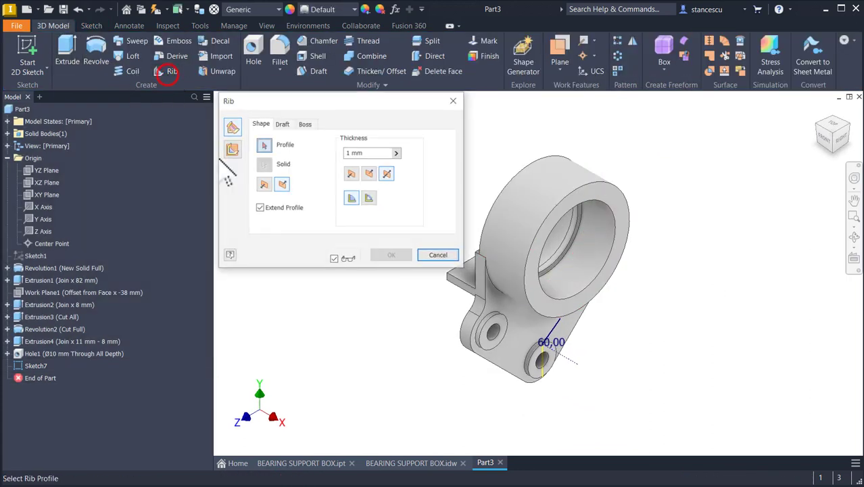
left_click(232, 150)
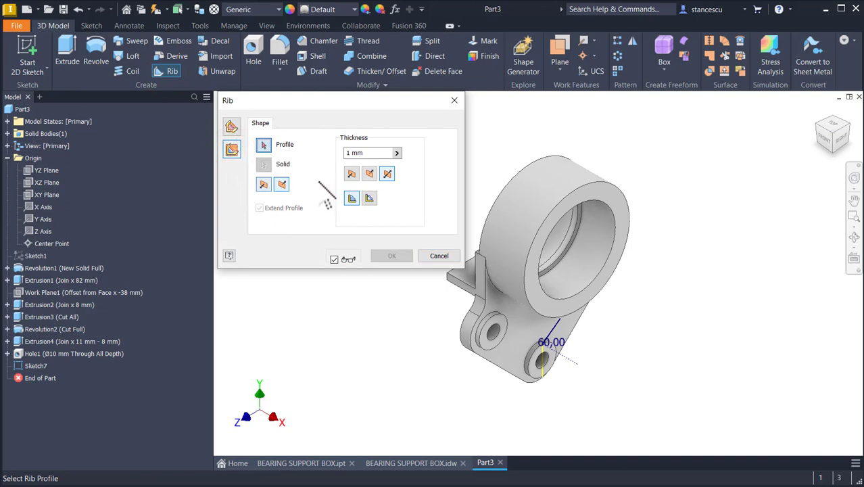
left_click(388, 173)
left_click(367, 152)
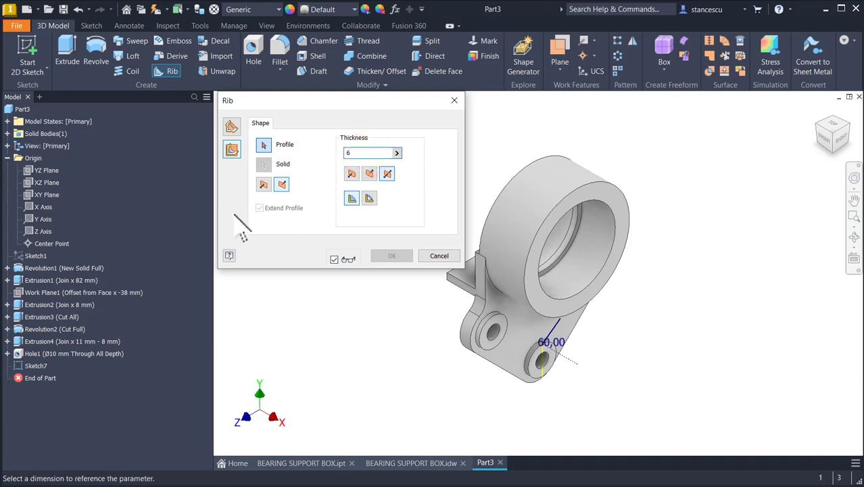
left_click(264, 146)
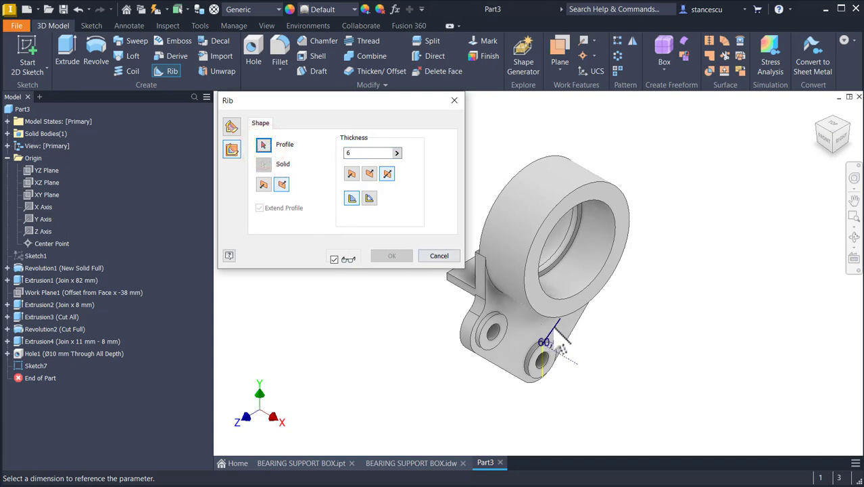
left_click(264, 146)
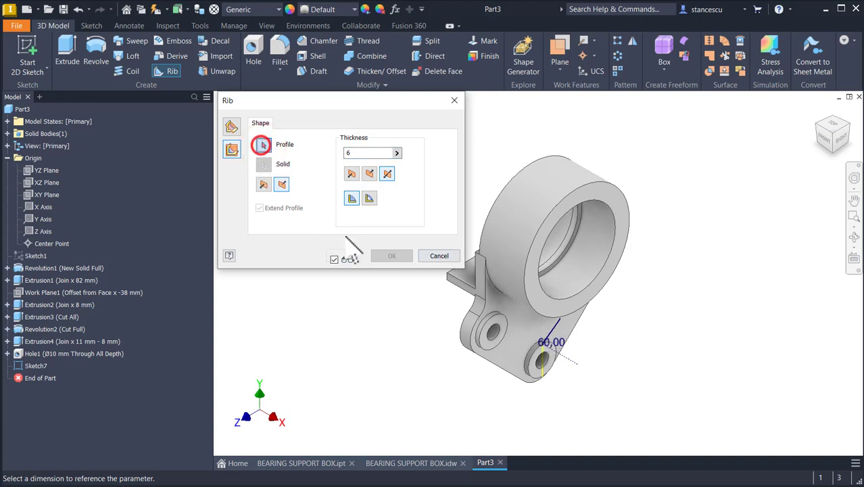
left_click(551, 330)
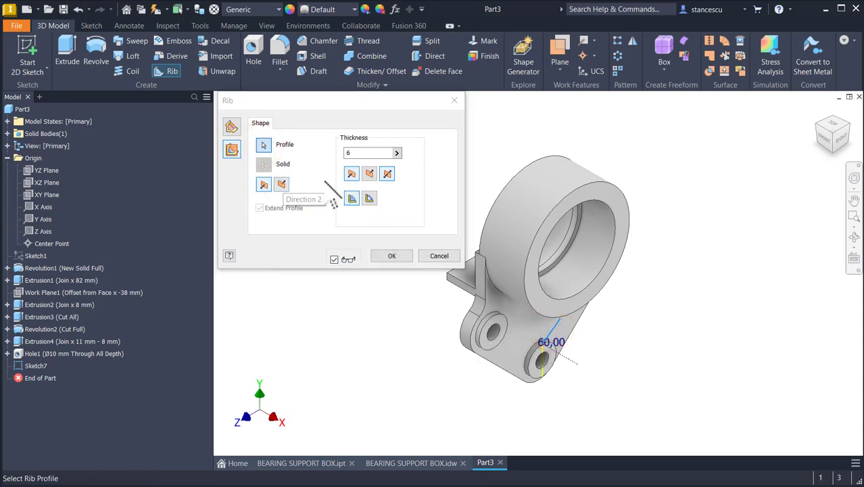
left_click(282, 184)
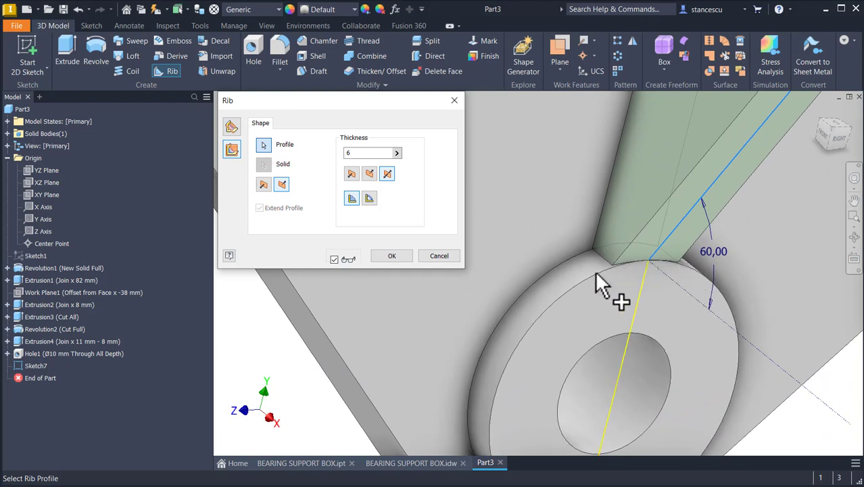
left_click(405, 257)
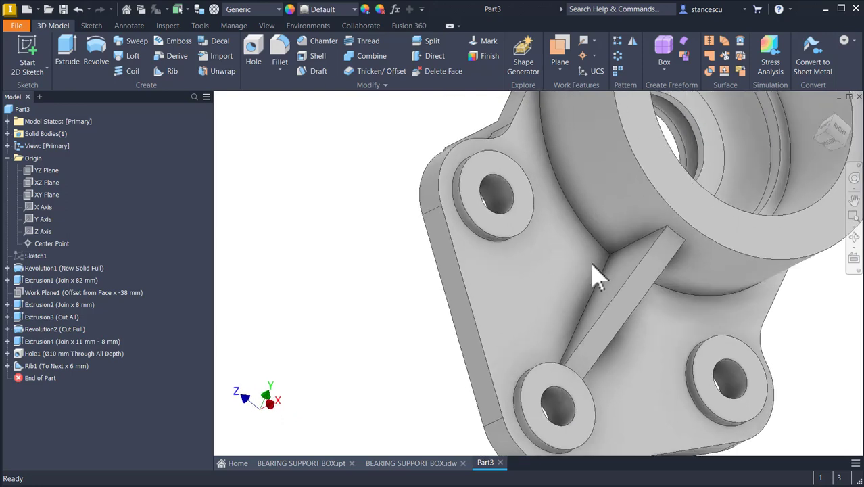
Step: Return the part to its home view and check the M4 threaded hole's depths in section A-A of BEARING SUPPORT BOX.idw
key("F6")
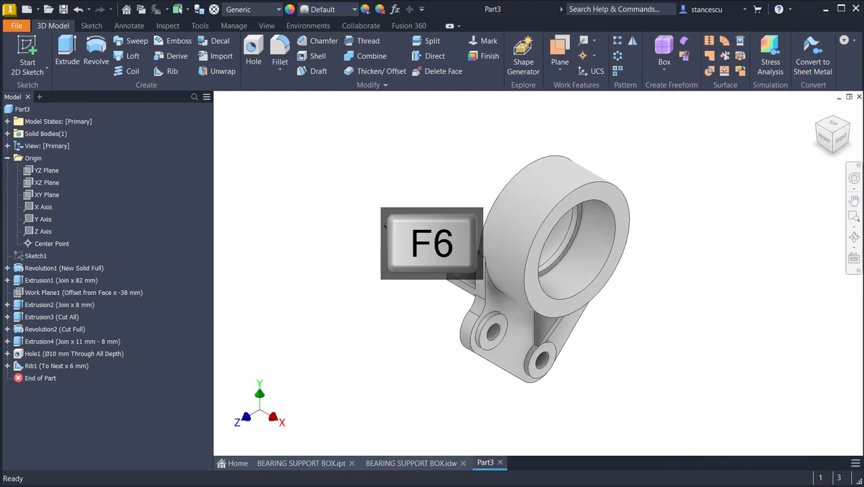
left_click(384, 328)
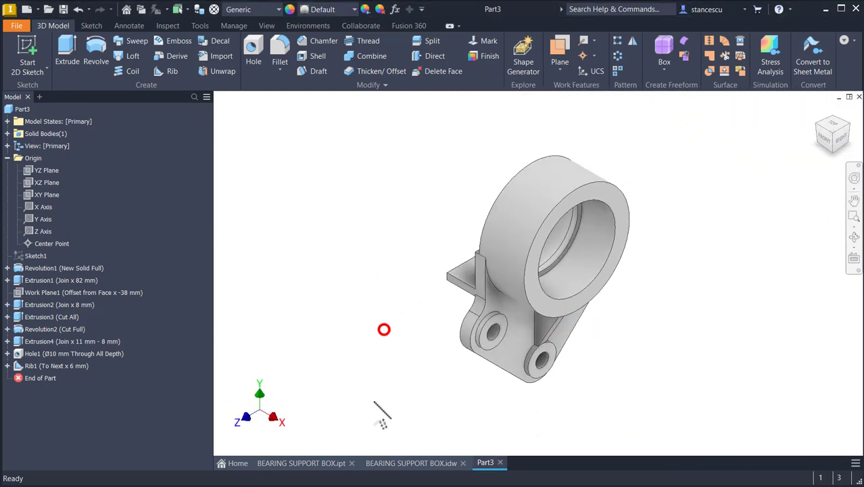
left_click(407, 464)
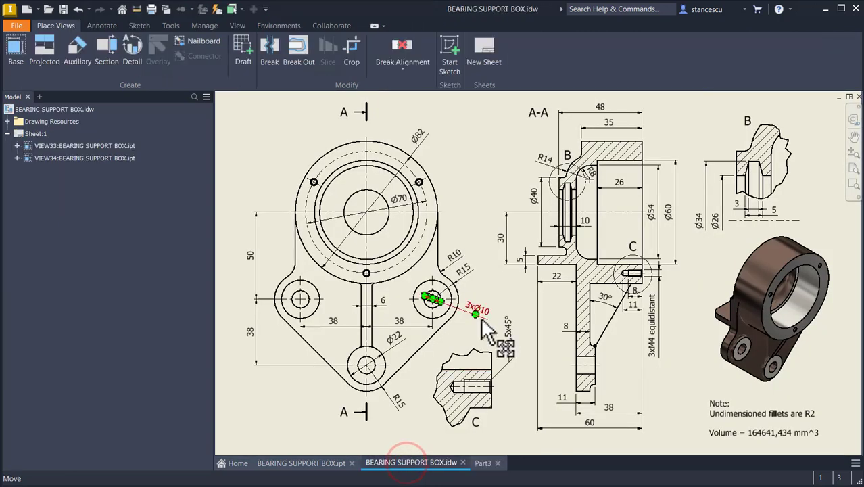
scroll(629, 274, "up", 5)
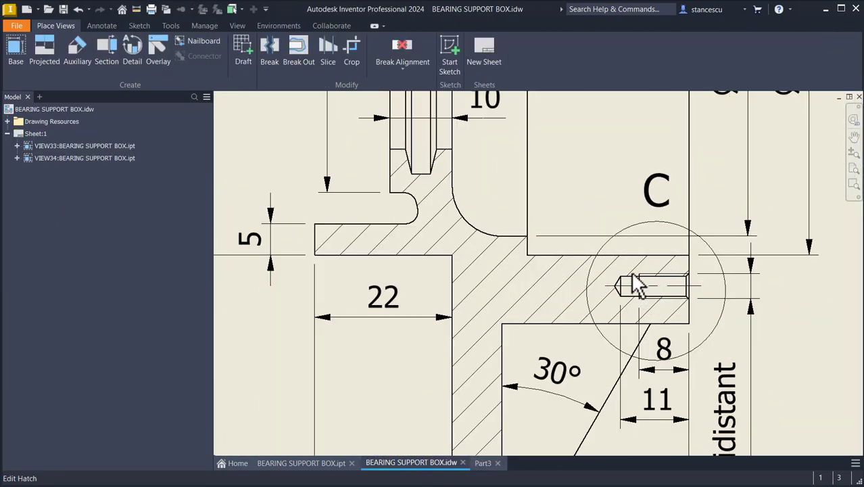
Step: Switch to Part3, start a sketch on the large ring's front face and draw a line about 34 mm long vertically down from its center
scroll(669, 318, "down", 5)
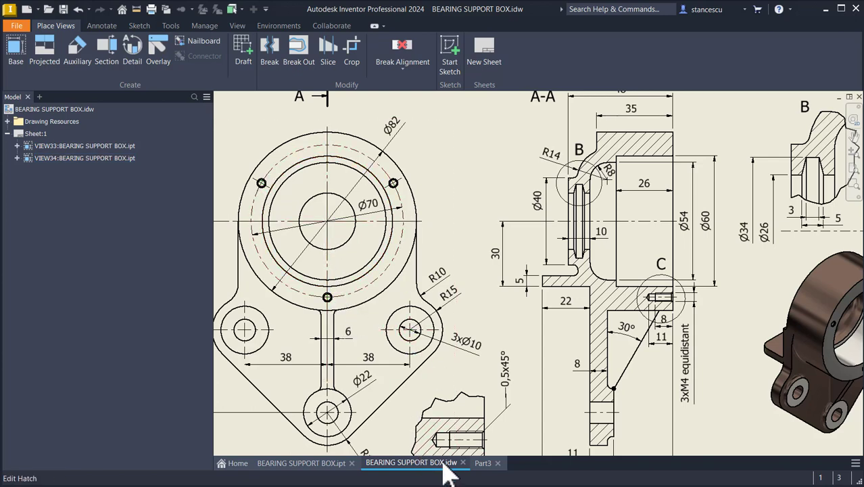
left_click(481, 463)
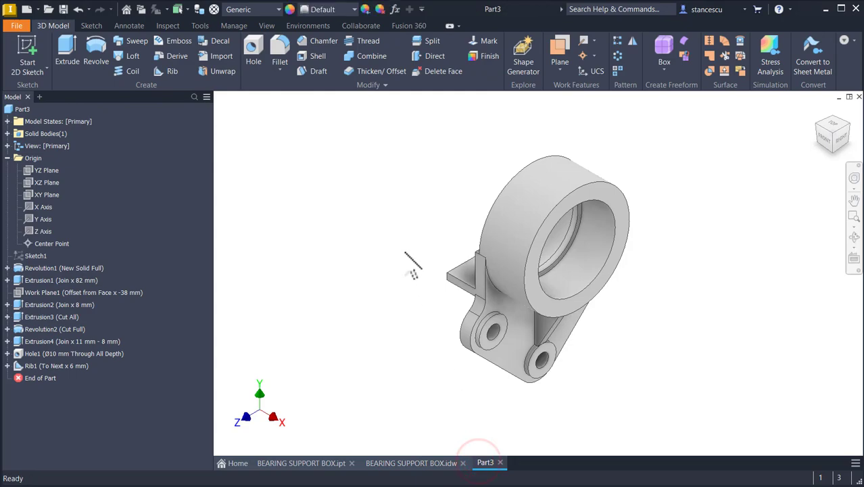
left_click(593, 188)
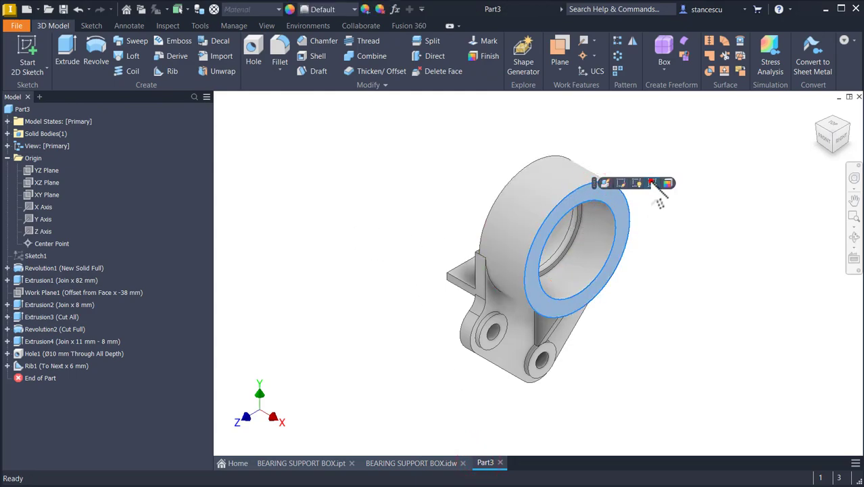
left_click(651, 183)
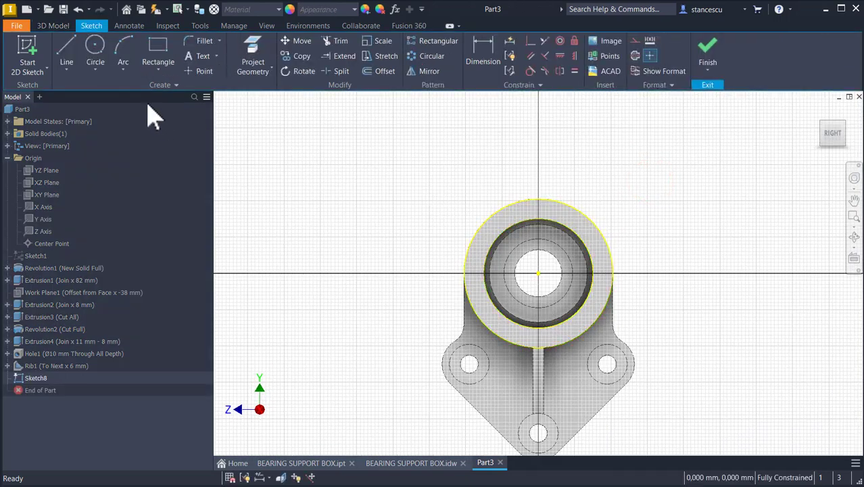
left_click(67, 54)
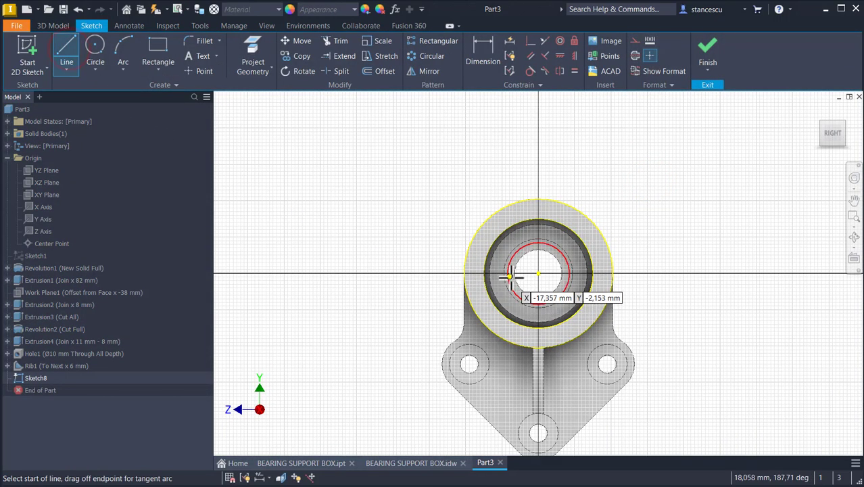
left_click(538, 273)
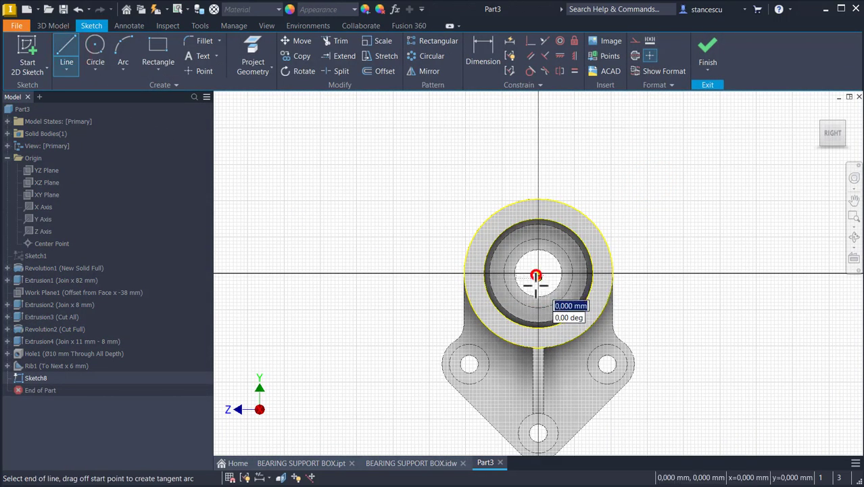
left_click(537, 332)
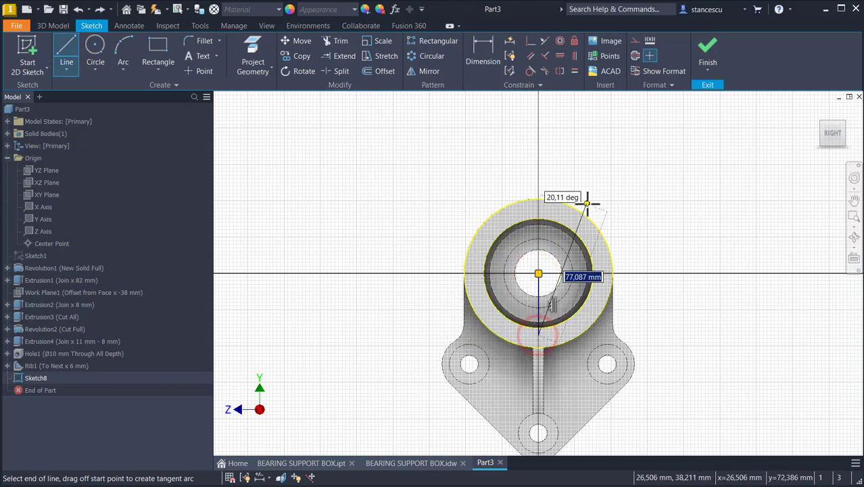
key("Escape")
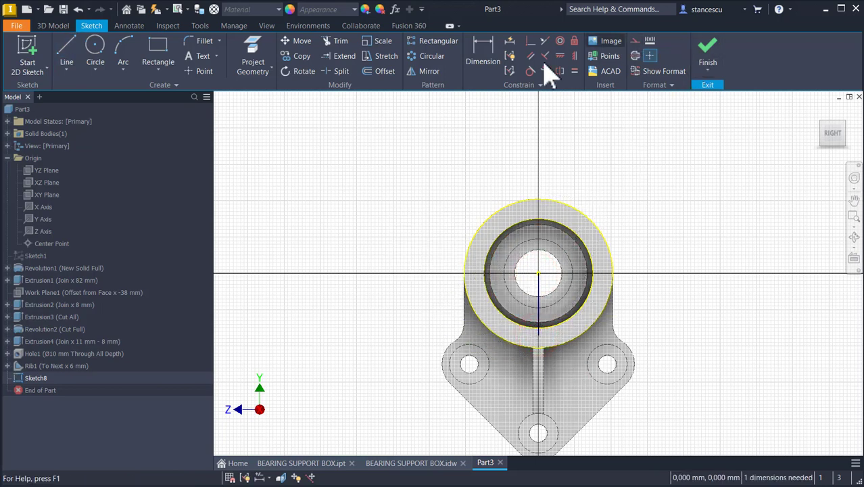
Step: Dimension the line's vertical length as 70/2 mm and finish the sketch
left_click(489, 65)
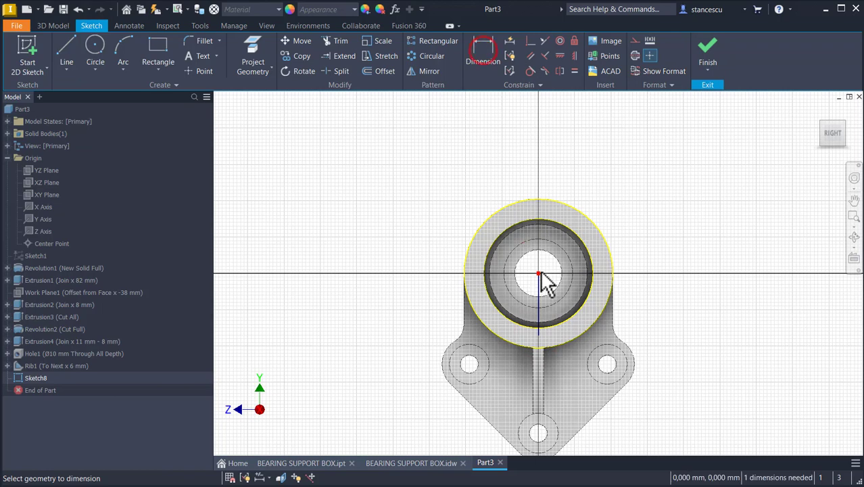
left_click(472, 298)
left_click(414, 304)
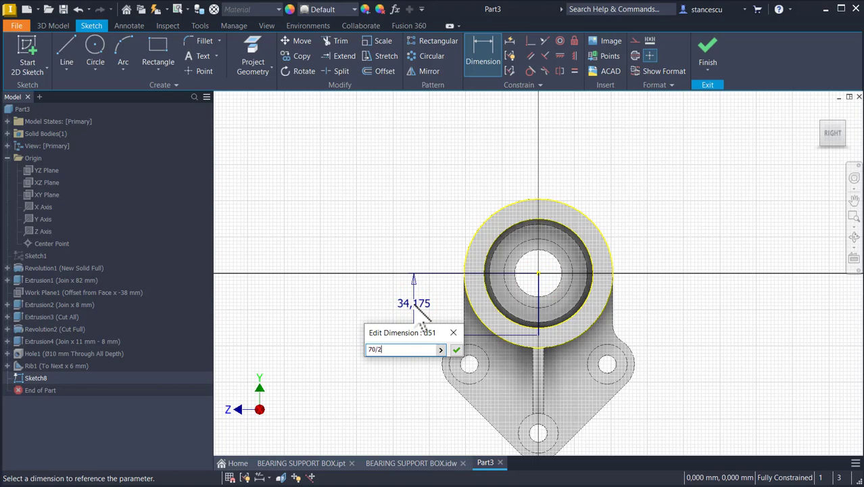
key("Return")
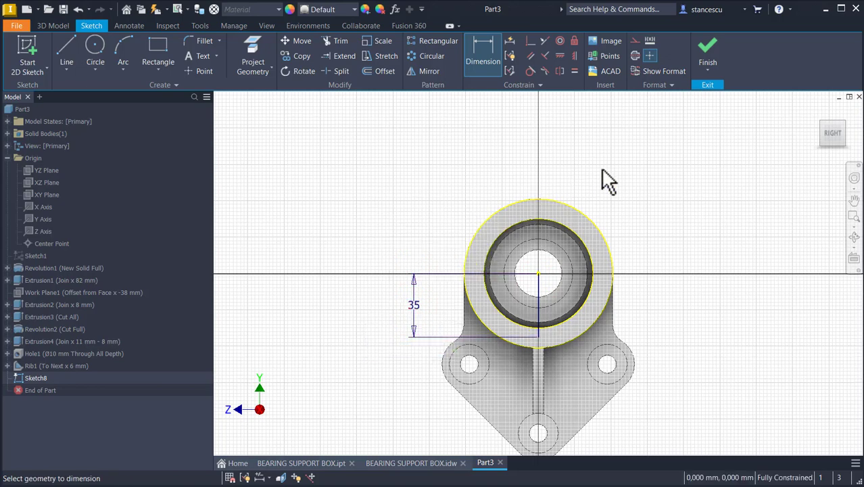
left_click(707, 46)
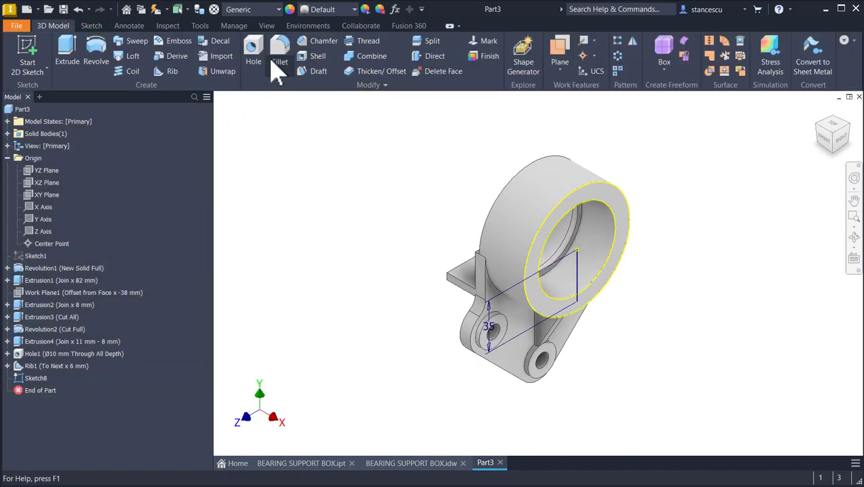
Step: Set up a tapped Hole with an ISO Metric profile thread of size 4, M4x0.7
left_click(264, 55)
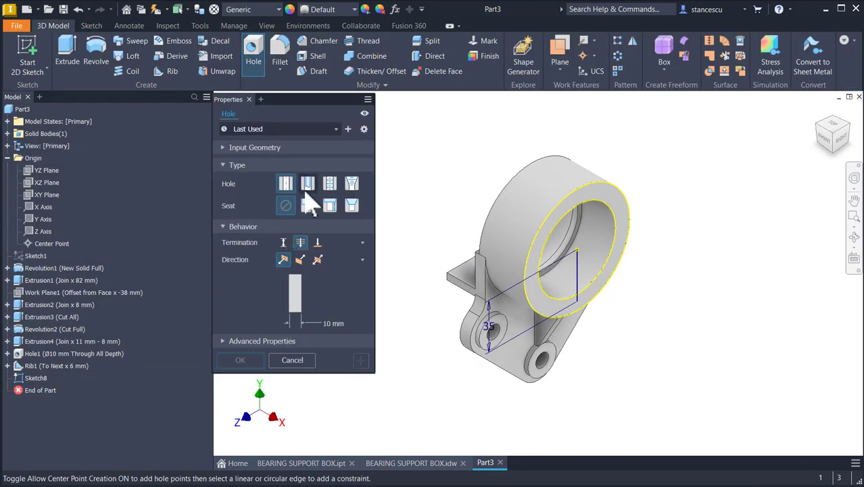
left_click(330, 183)
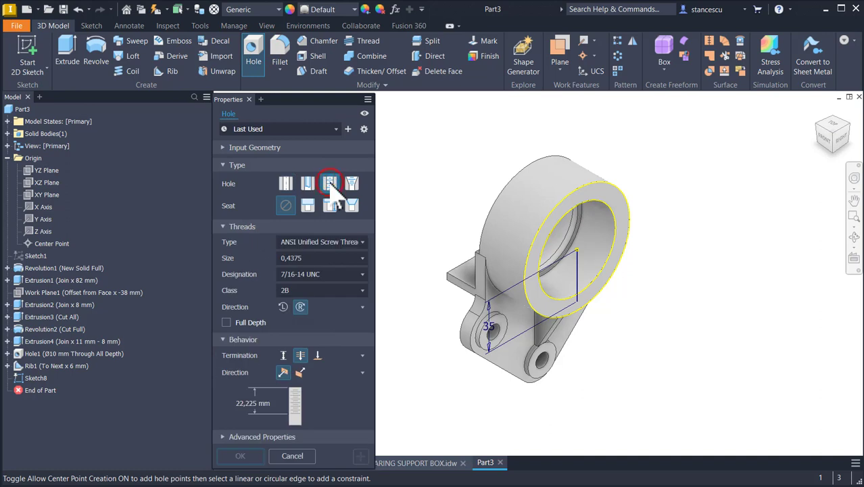
left_click(308, 245)
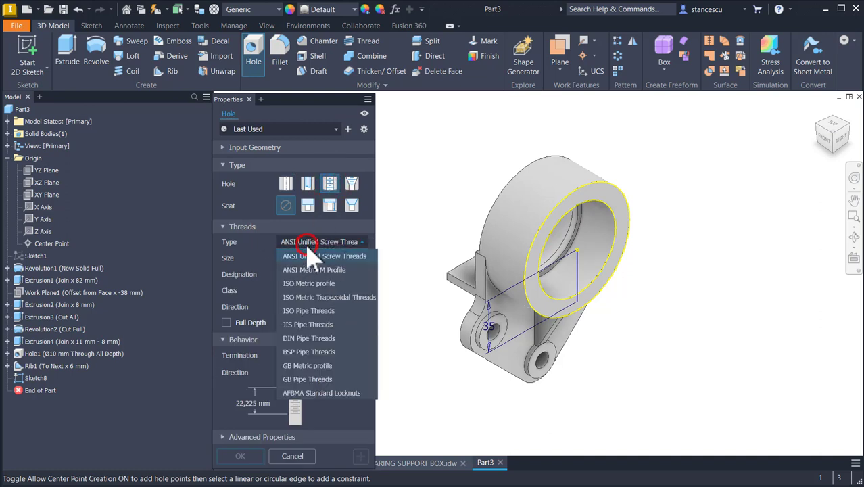
left_click(305, 277)
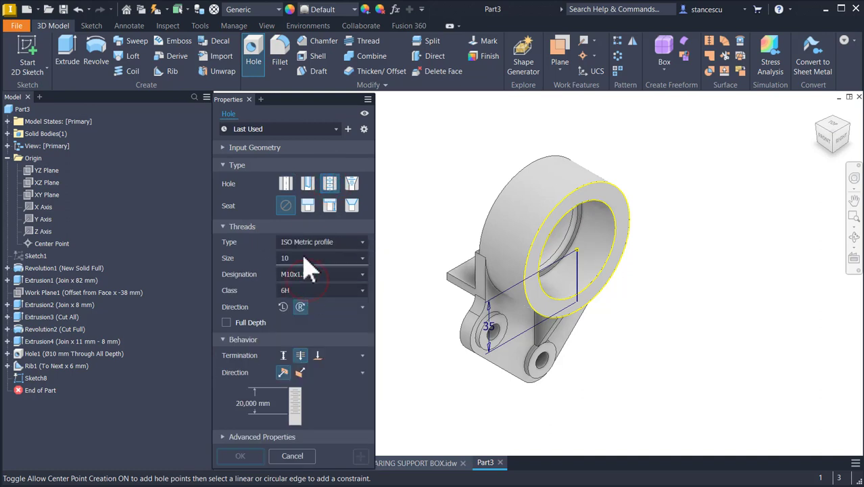
left_click(303, 258)
scroll(314, 301, "up", 2)
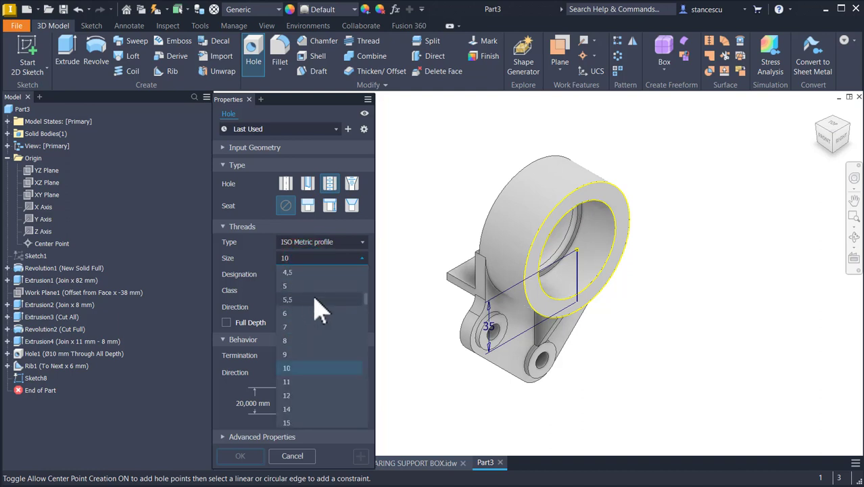
scroll(318, 304, "up", 1)
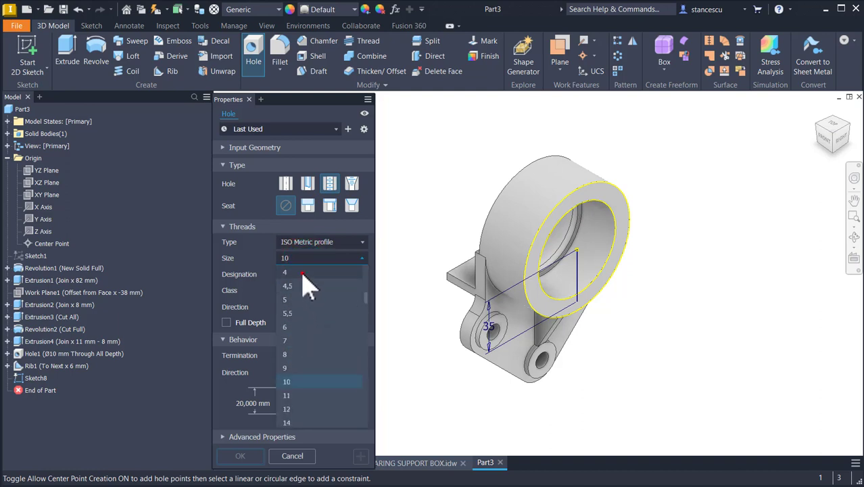
left_click(301, 272)
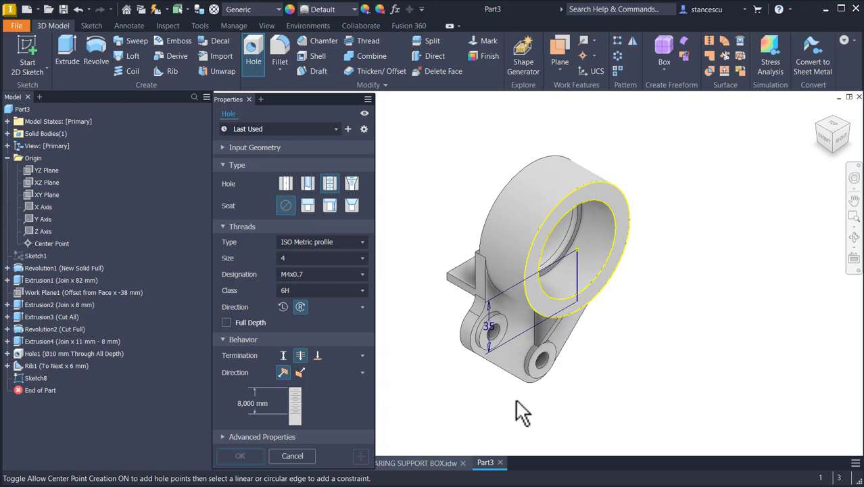
Step: Place the tapped hole at the sketch line's lower endpoint with a distance termination and a depth of 11 mm, and create it
left_click(577, 302)
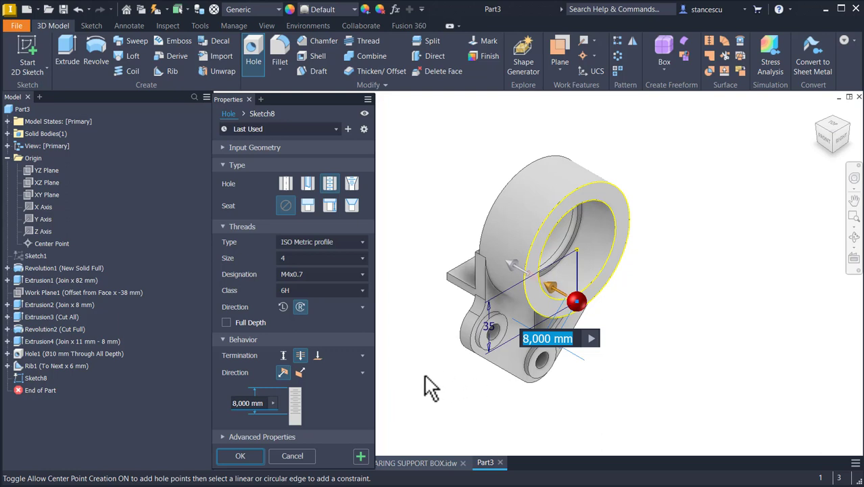
left_click(284, 355)
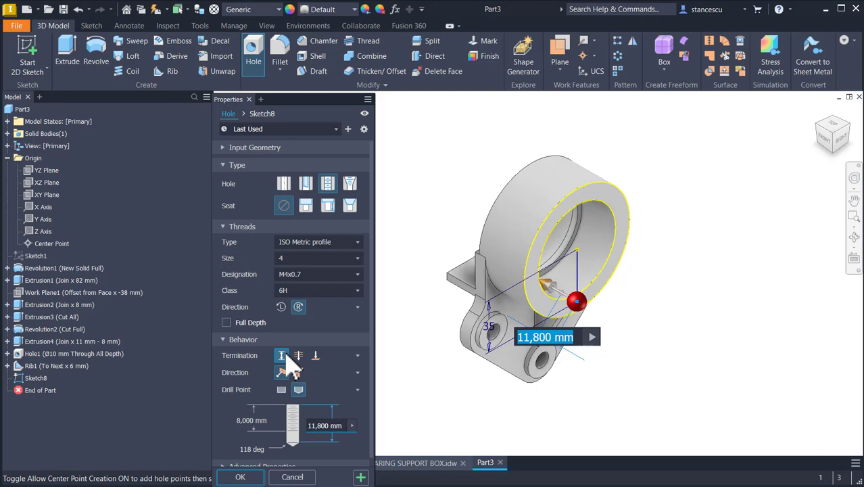
type("11")
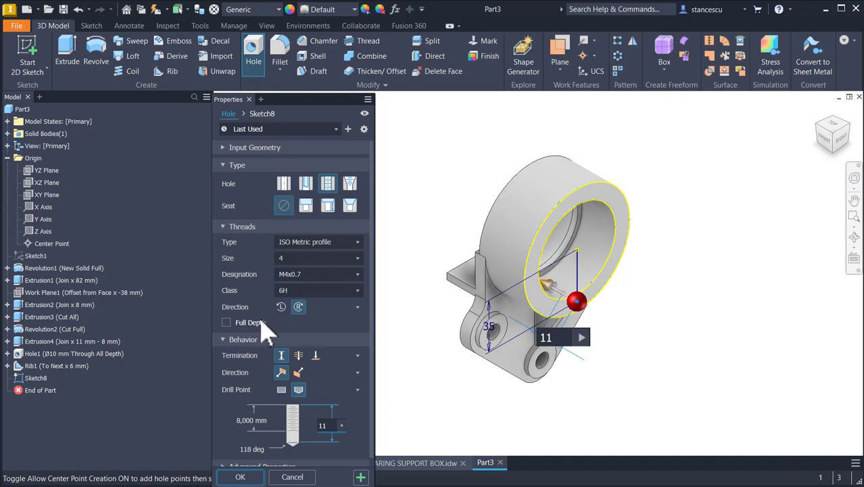
left_click(240, 477)
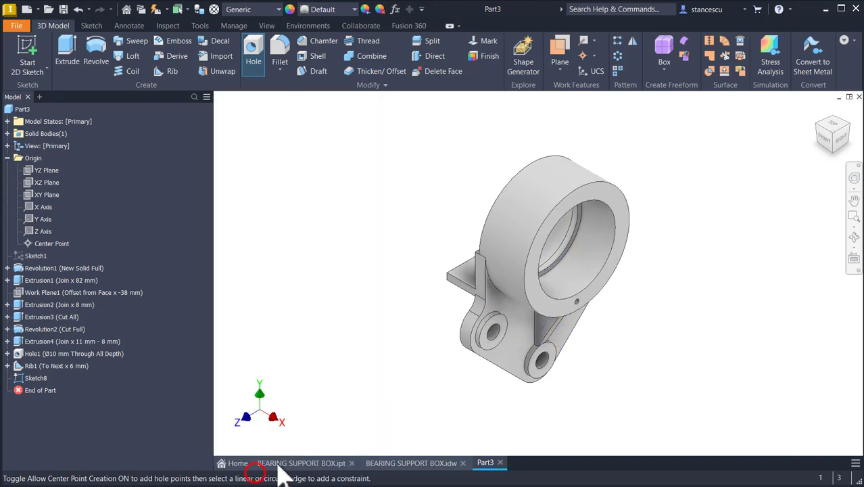
Step: Chamfer the M4 threaded hole's outer edge with a distance of 0.5 mm
scroll(629, 324, "up", 10)
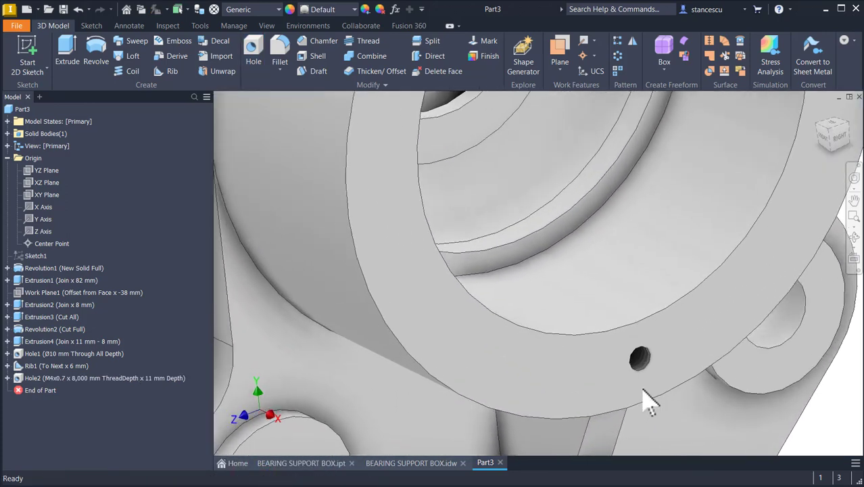
middle_click_drag(618, 377, 566, 325, "shift")
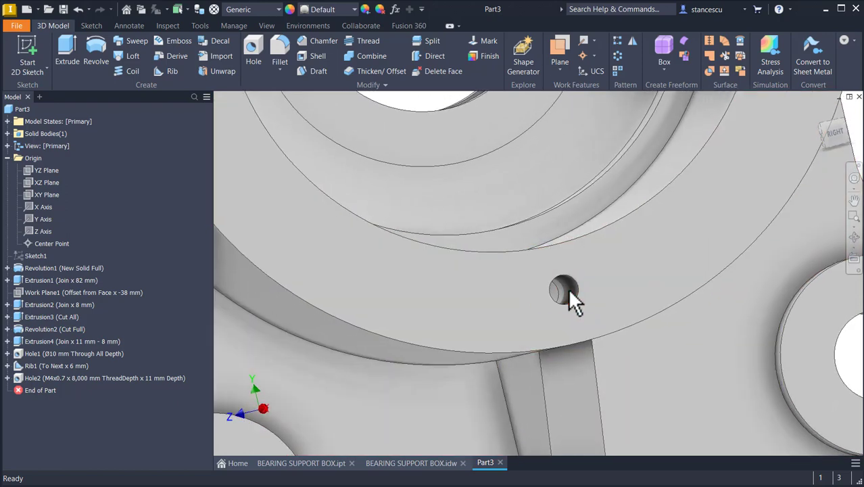
middle_click_drag(569, 289, 569, 323, "shift")
scroll(598, 303, "down", 3)
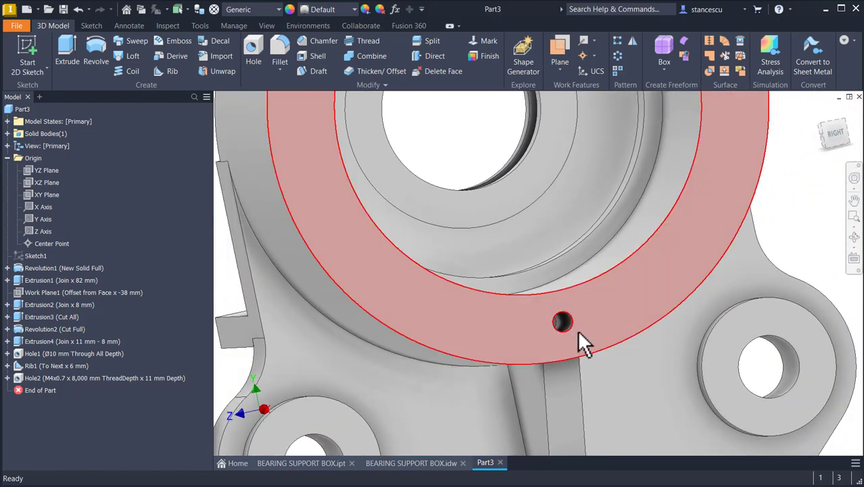
left_click(562, 323)
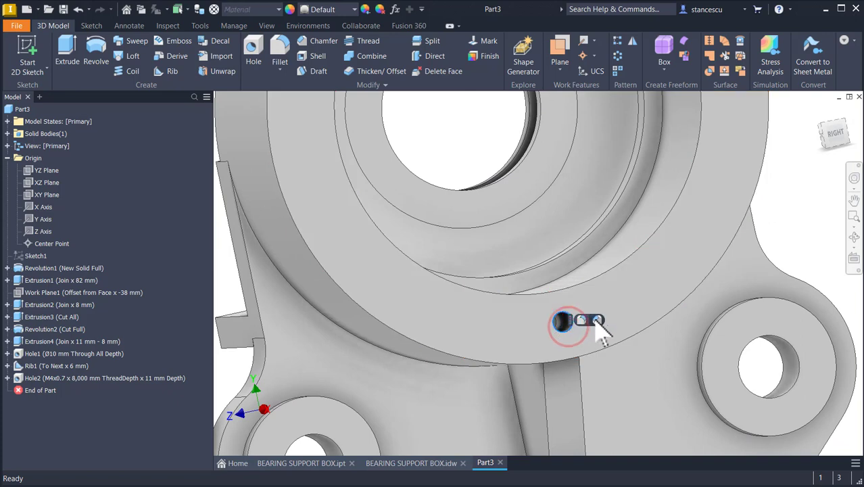
key("ctrl+shift+k")
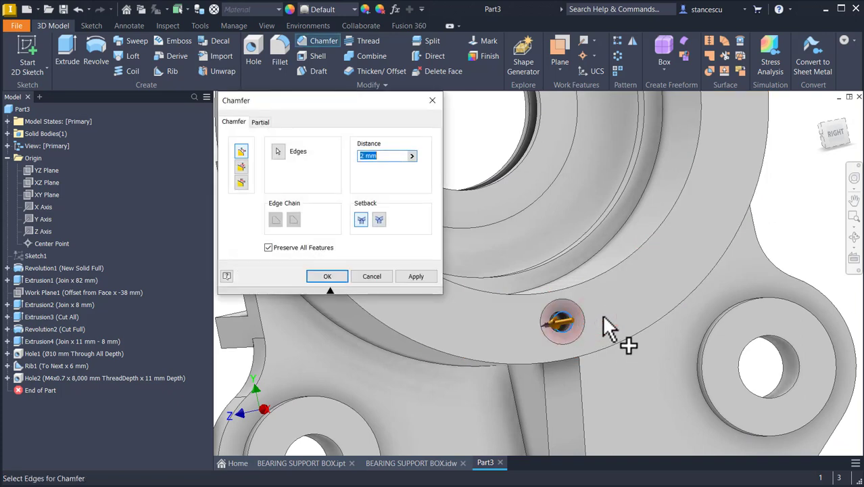
type(".5")
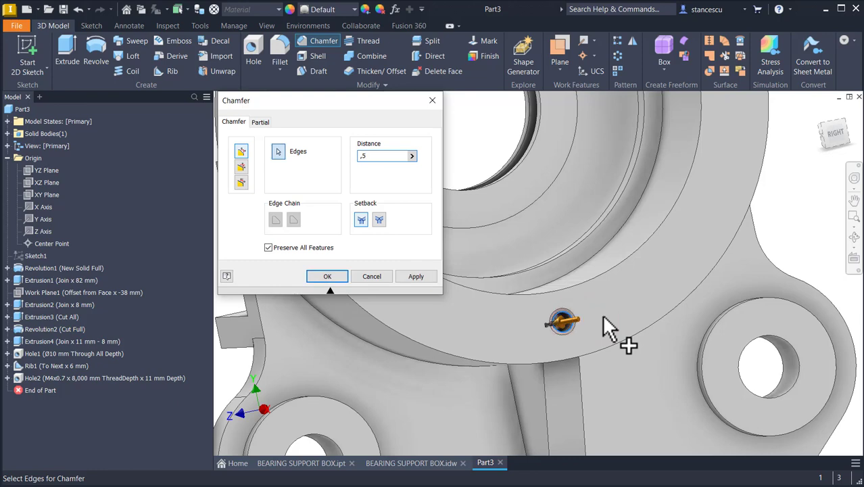
left_click(328, 276)
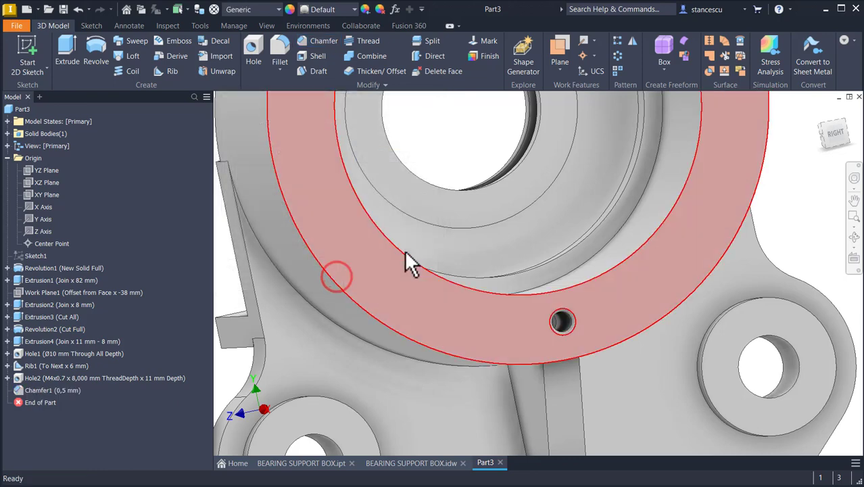
Step: Create a circular pattern of the M4 hole and its chamfer around the cylindrical bore's axis, with 3 occurrences over 360 deg
key("Home")
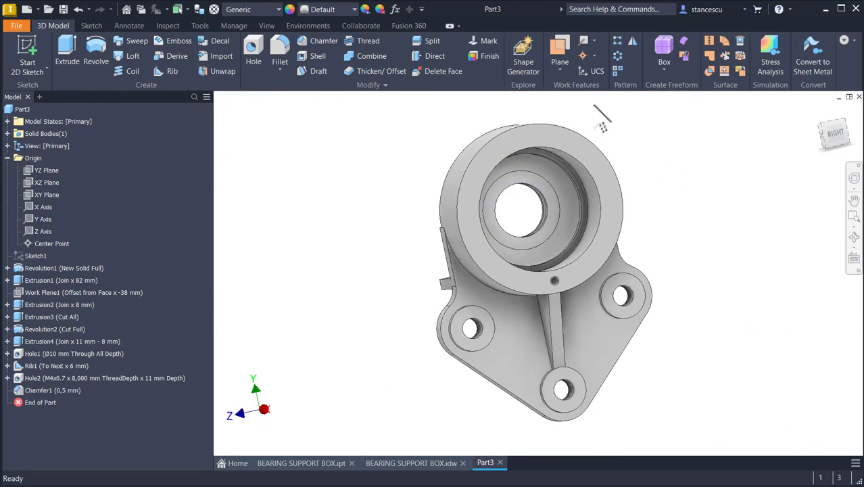
left_click(617, 57)
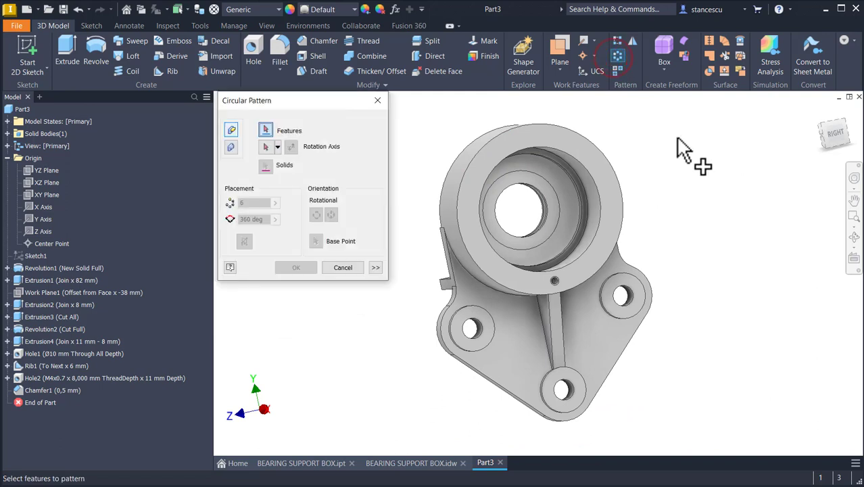
left_click(35, 380)
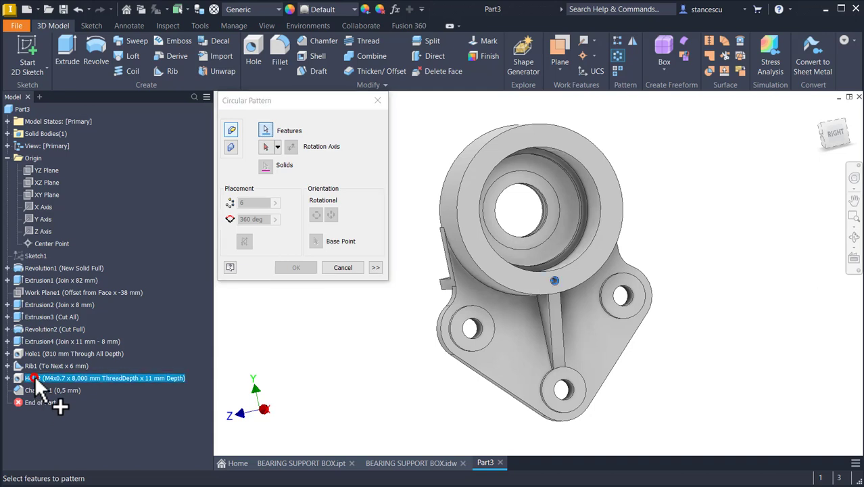
left_click(37, 390)
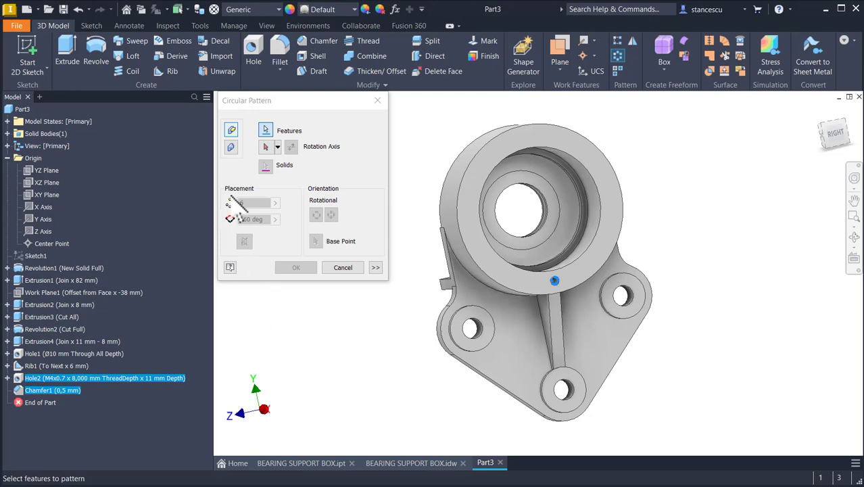
left_click(266, 146)
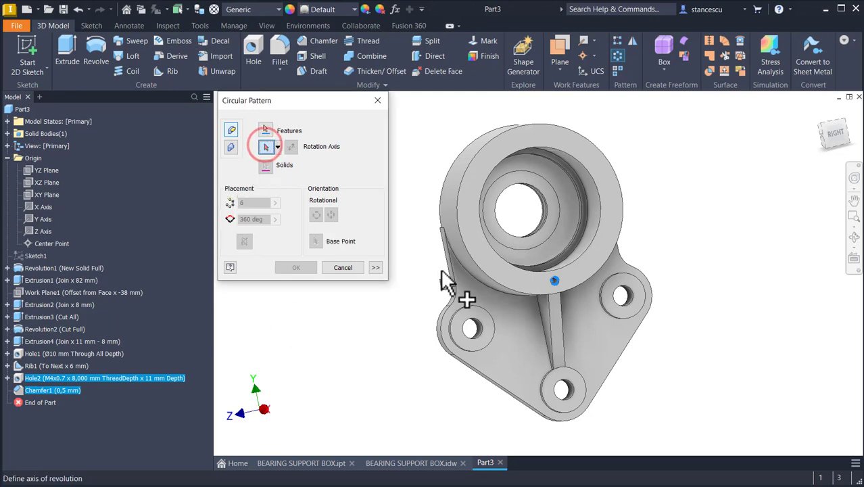
scroll(474, 283, "down", 1)
middle_click_drag(472, 280, 660, 251, "shift")
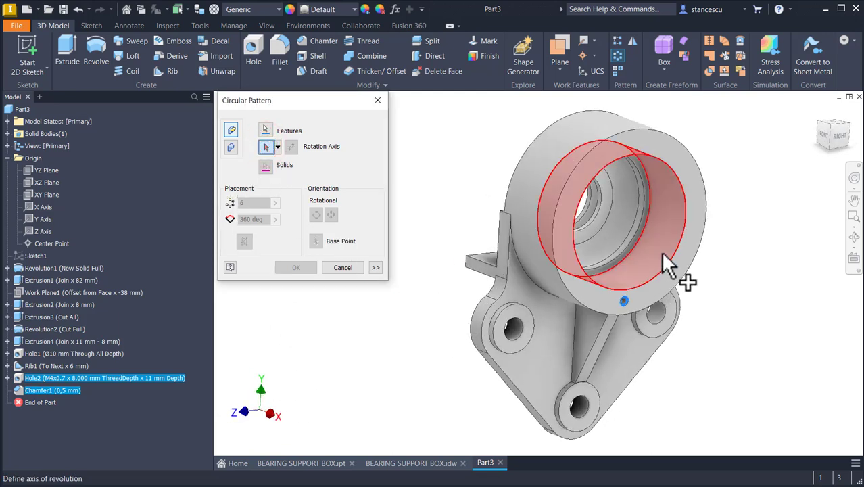
left_click(661, 251)
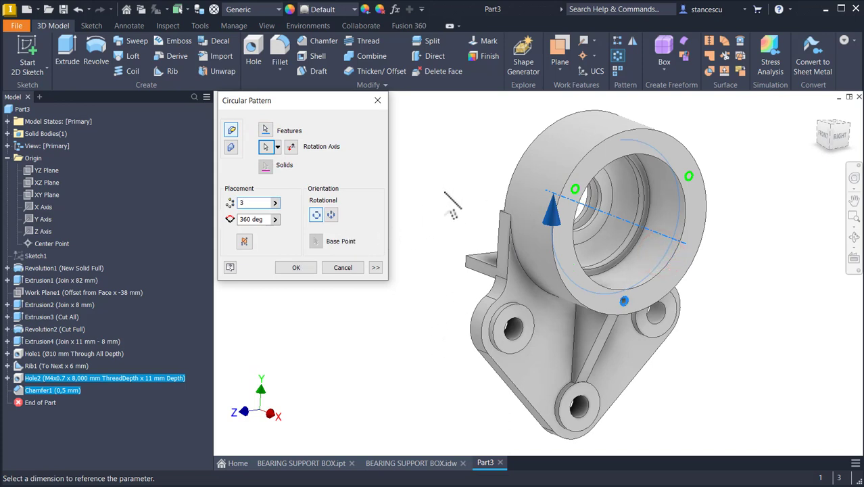
left_click(300, 272)
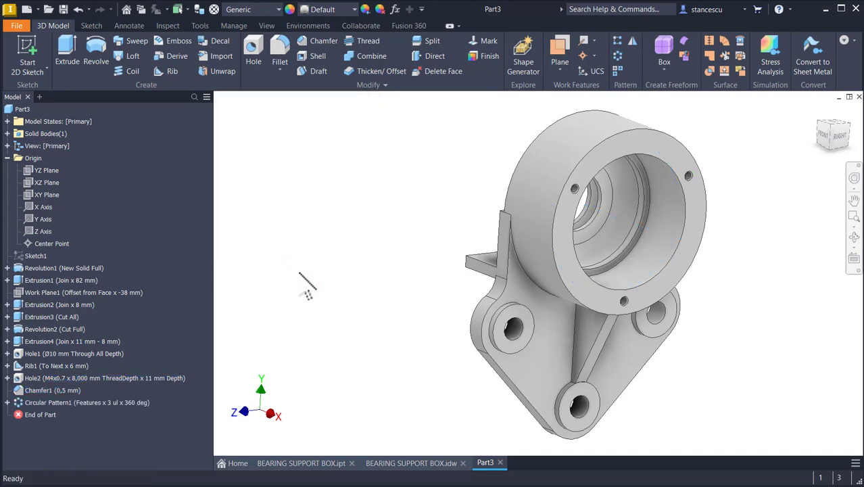
key("F6")
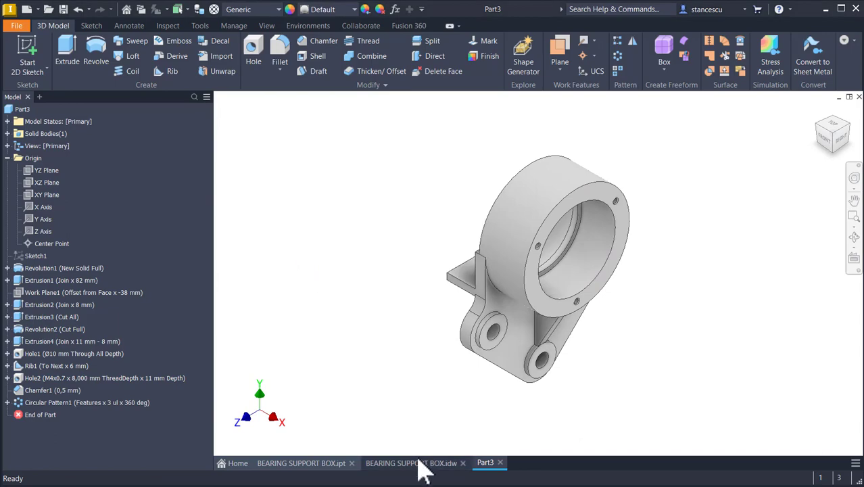
Step: Check the note about undimensioned fillets in the BEARING SUPPORT BOX.idw drawing
left_click(411, 463)
key("Num_Lock")
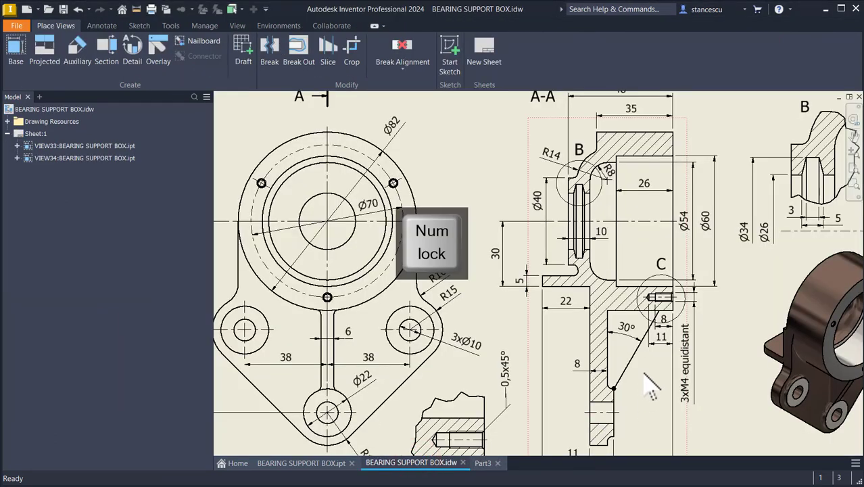
scroll(650, 387, "down", 2)
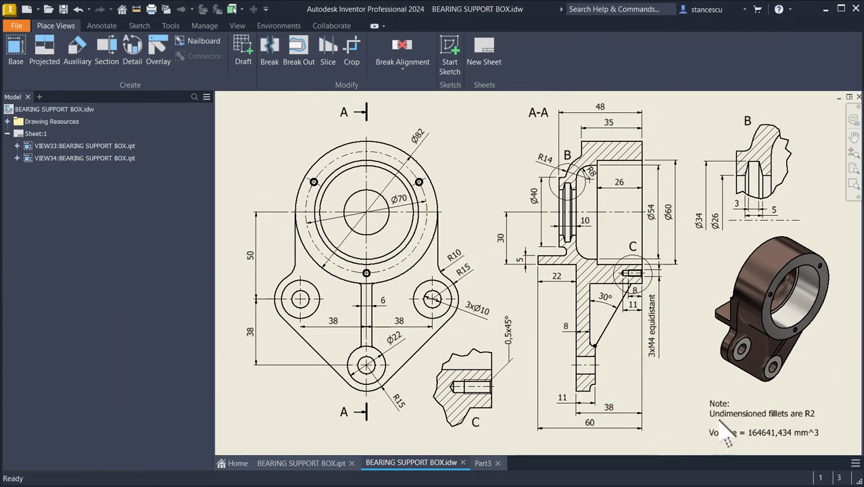
left_click(763, 414)
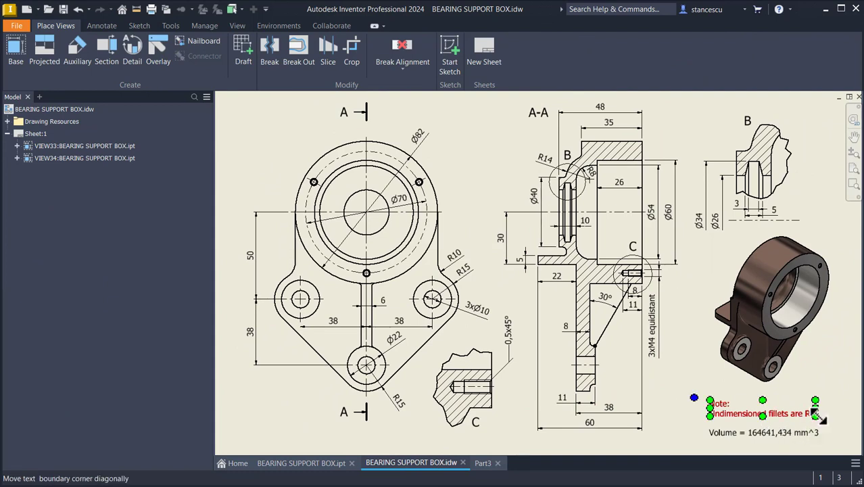
Step: Examine the fillets around the rib, bosses and ledge of the finished BEARING SUPPORT BOX.ipt model from several directions
left_click(325, 462)
middle_click_drag(493, 232, 517, 289, "shift")
scroll(527, 299, "down", 2)
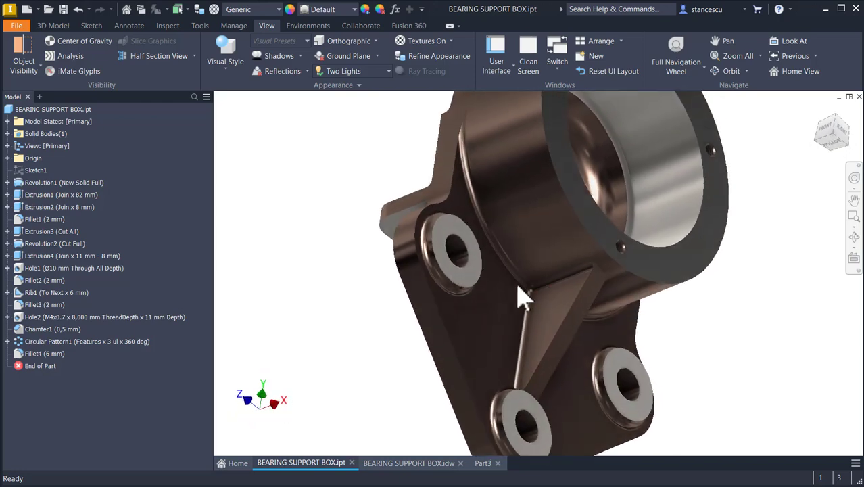
scroll(527, 295, "down", 2)
scroll(521, 317, "down", 2)
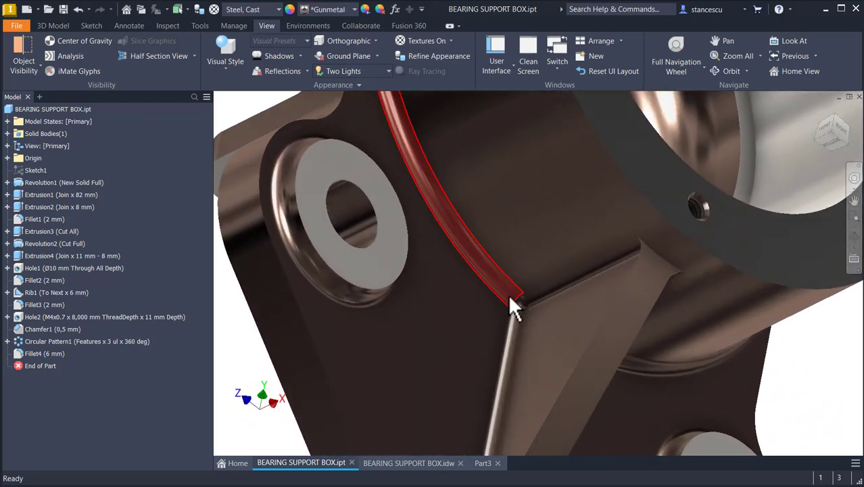
scroll(517, 318, "up", 5)
middle_click_drag(514, 372, 506, 286, "shift")
middle_click_drag(544, 311, 399, 163, "shift")
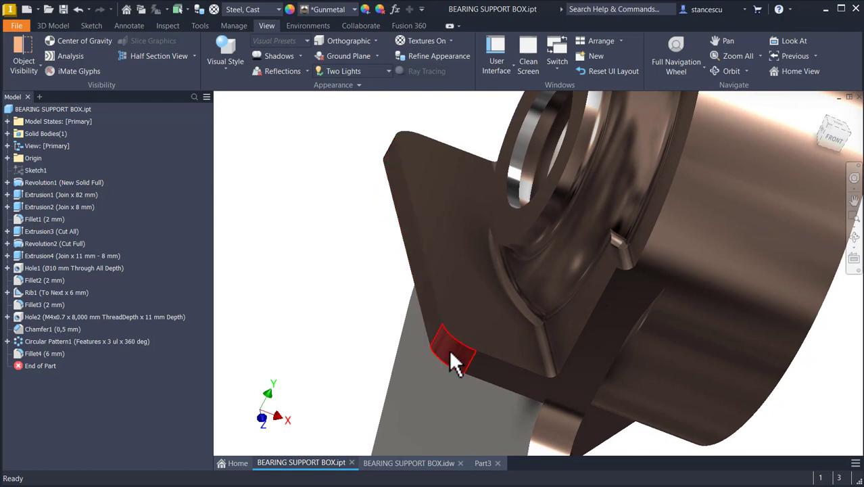
key("F5")
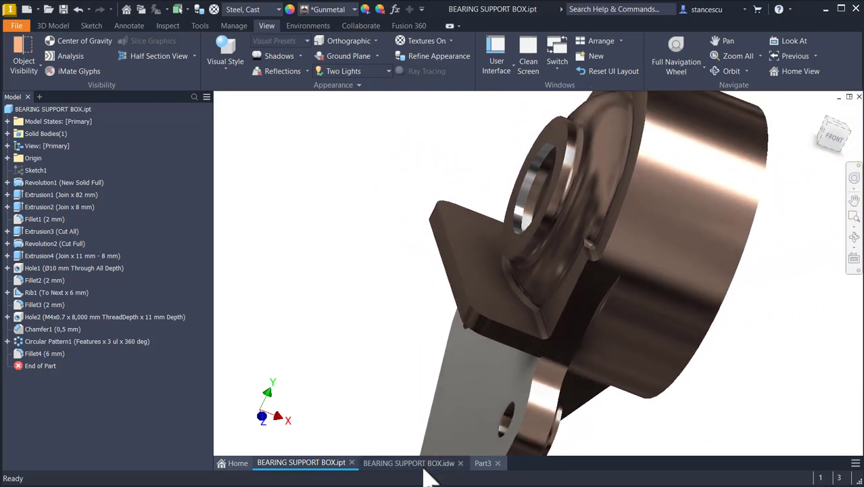
Step: Add a radius dimension to the ledge's rounded outer corner in the isometric view of the BEARING SUPPORT BOX.idw drawing
left_click(423, 464)
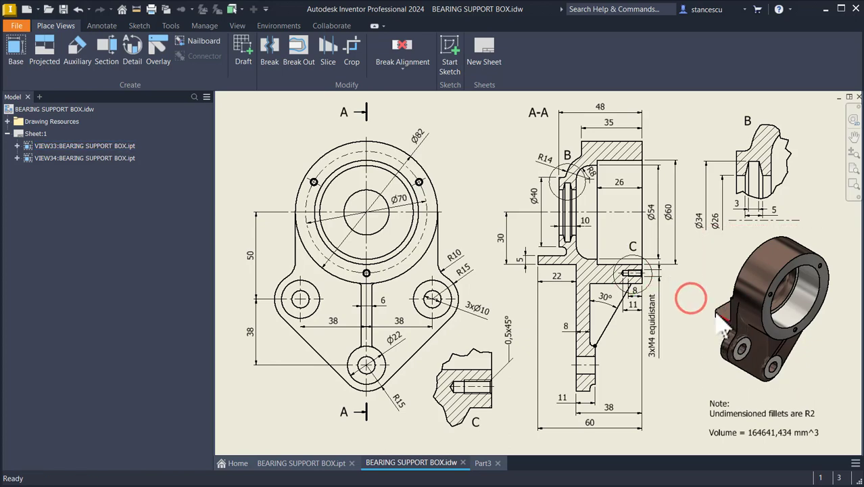
scroll(715, 312, "down", 6)
scroll(574, 267, "up", 2)
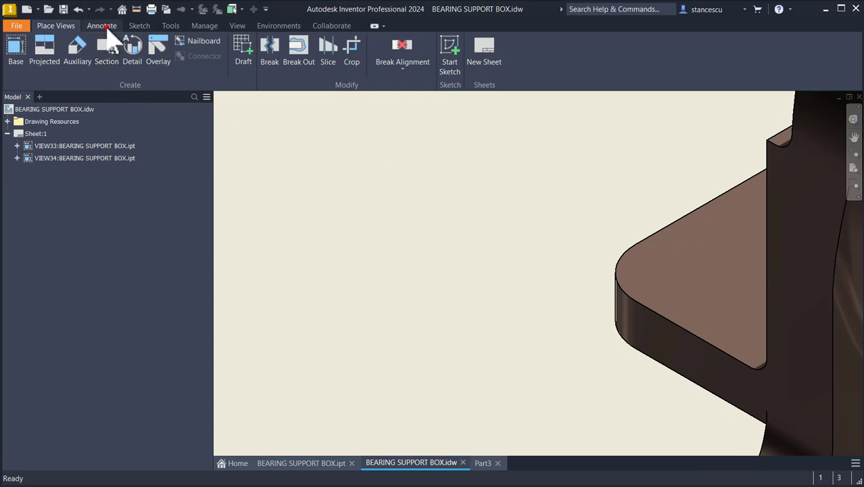
left_click(103, 26)
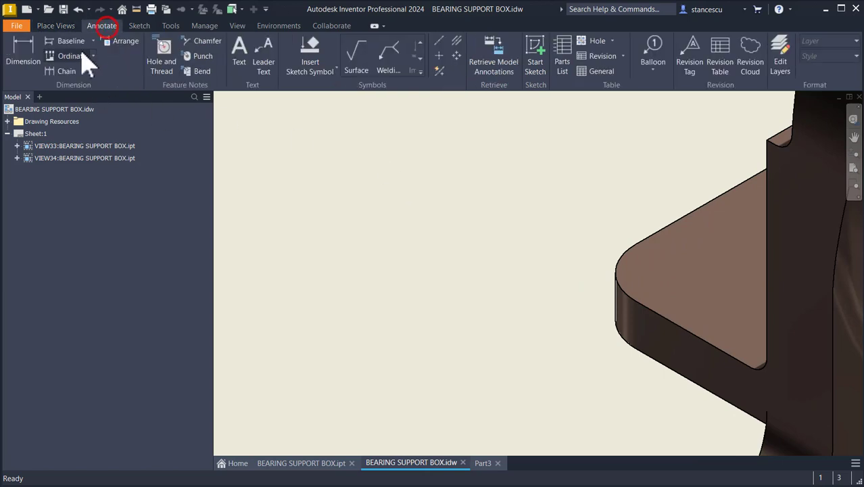
left_click(25, 54)
left_click(620, 264)
left_click(527, 263)
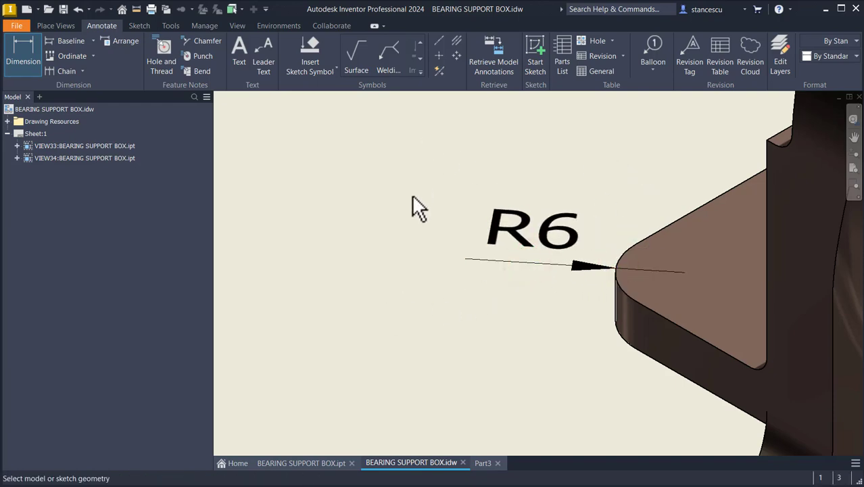
key("Home")
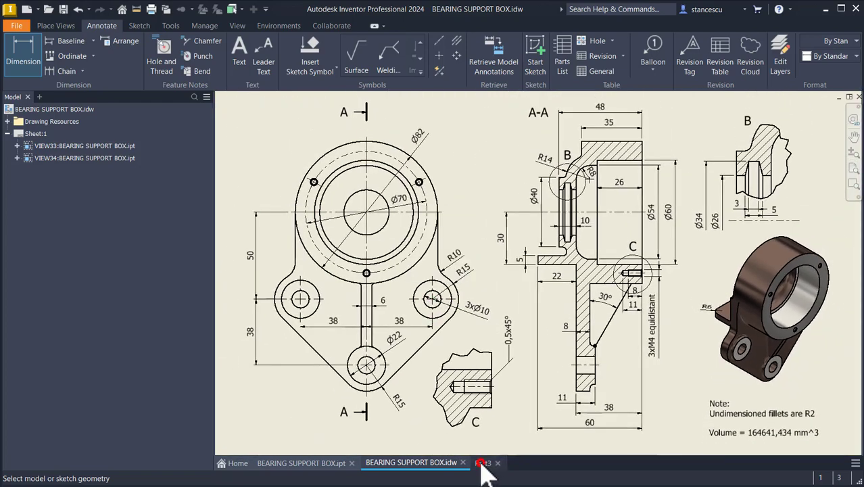
Step: In Part3, start a 2 mm fillet on the edges where the cylinder and the rib meet each other and the mounting plate
left_click(483, 462)
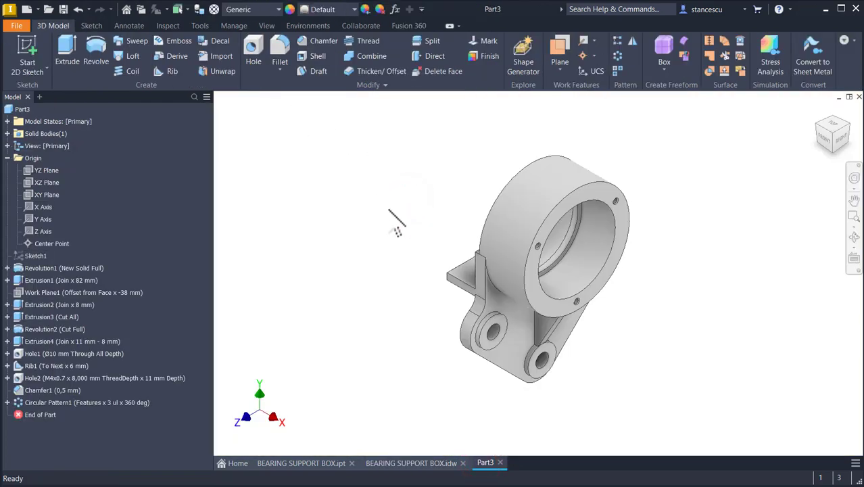
middle_click_drag(492, 324, 502, 285, "shift")
scroll(501, 284, "down", 2)
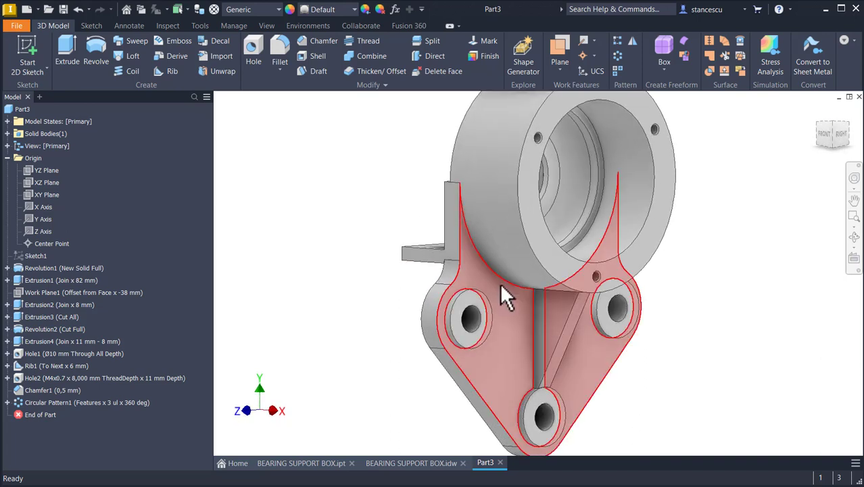
left_click(510, 269)
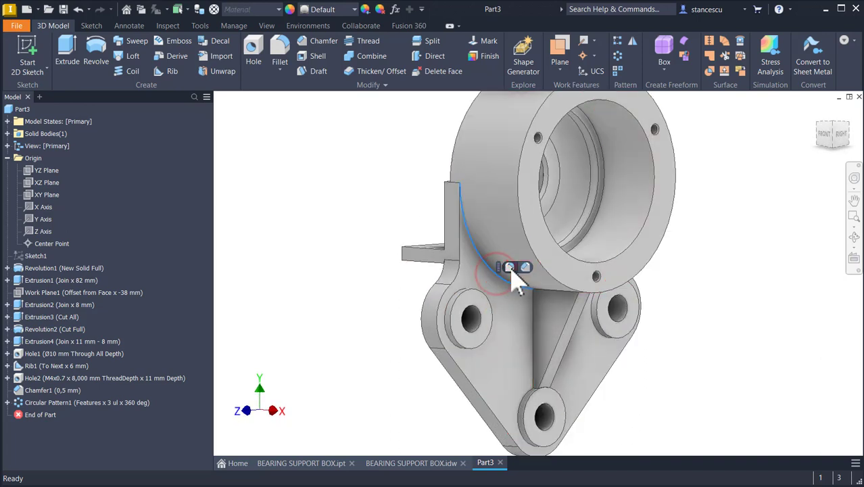
key("f")
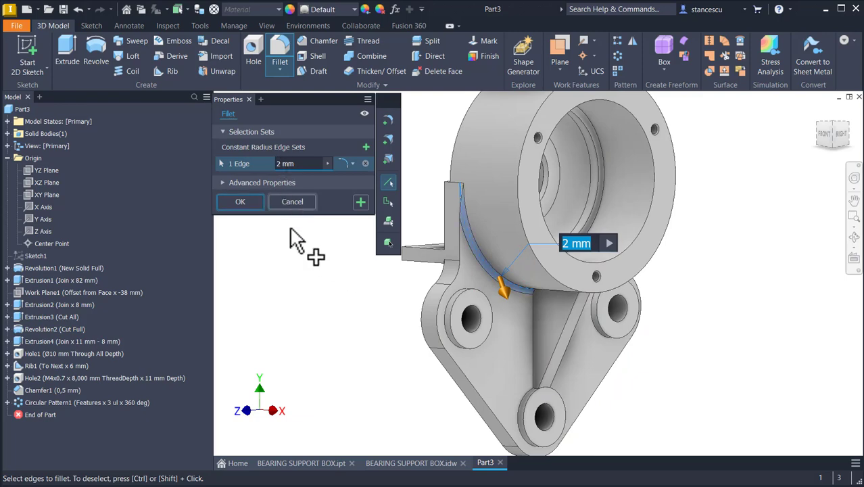
middle_click_drag(457, 348, 535, 346, "shift")
left_click(582, 318)
left_click(529, 344)
left_click(543, 315)
middle_click_drag(543, 316, 460, 353, "shift")
left_click(539, 372)
left_click(575, 355)
Step: Add the base edges of the three round bosses on the mounting plate to the 2 mm fillet
left_click(459, 338)
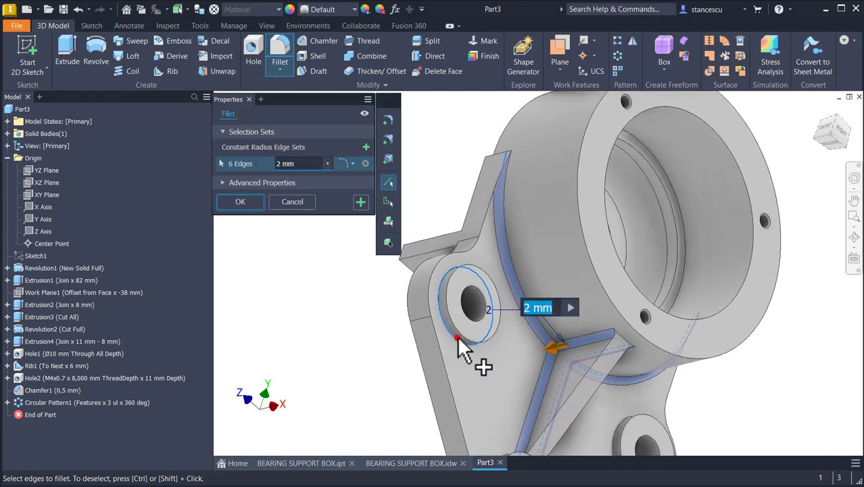
scroll(459, 338, "down", 3)
middle_click_drag(475, 396, 448, 392, "shift")
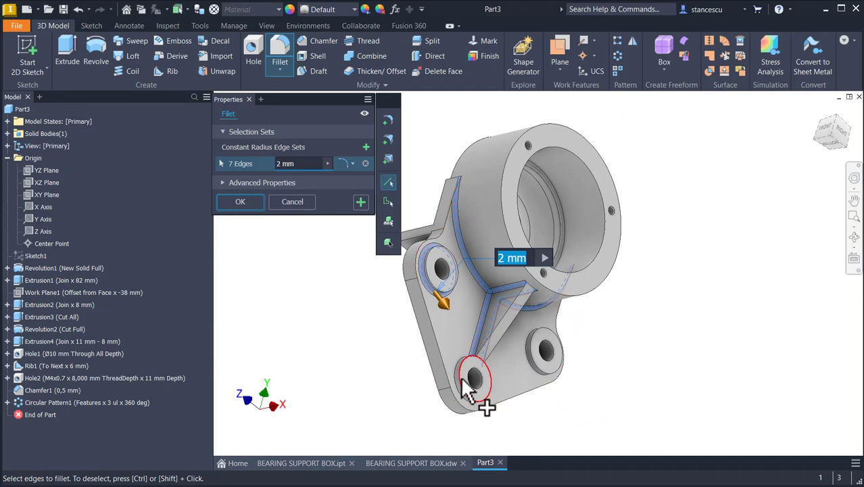
left_click(458, 387)
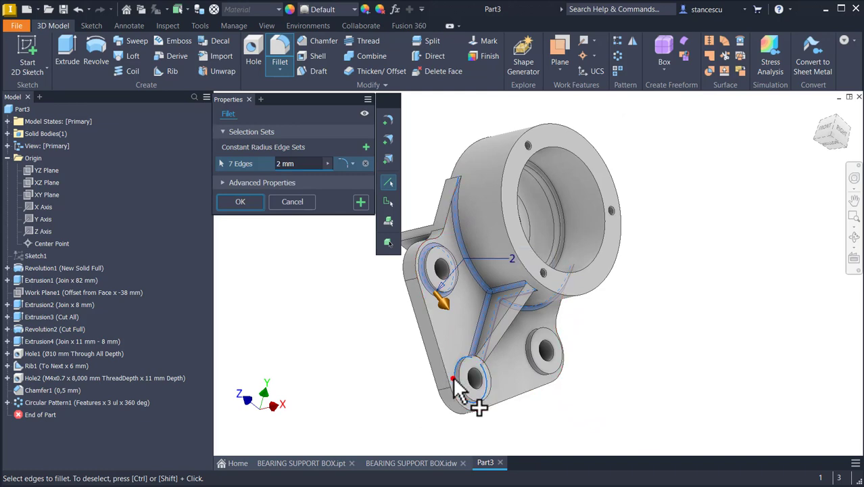
left_click(530, 362)
Step: Add the rear edges where the horizontal ledge and plate meet the stepped cylindrical body to the 2 mm fillet
middle_click_drag(505, 382, 610, 343, "shift")
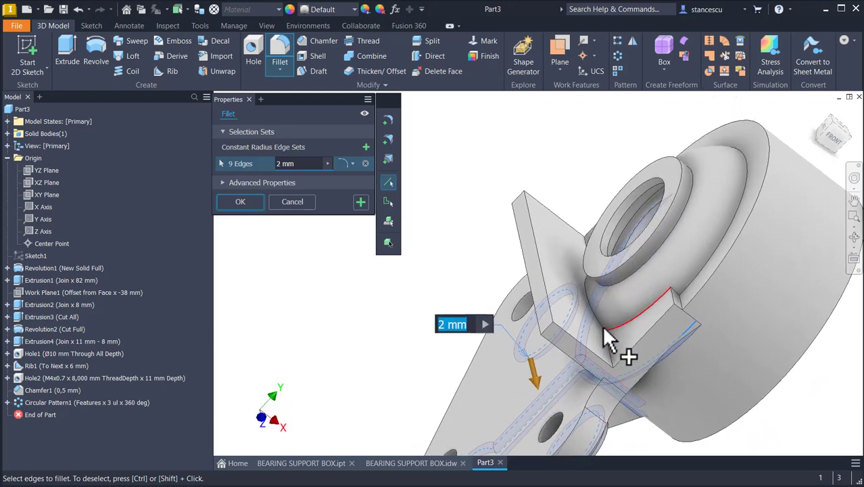
left_click(603, 330)
left_click(606, 342)
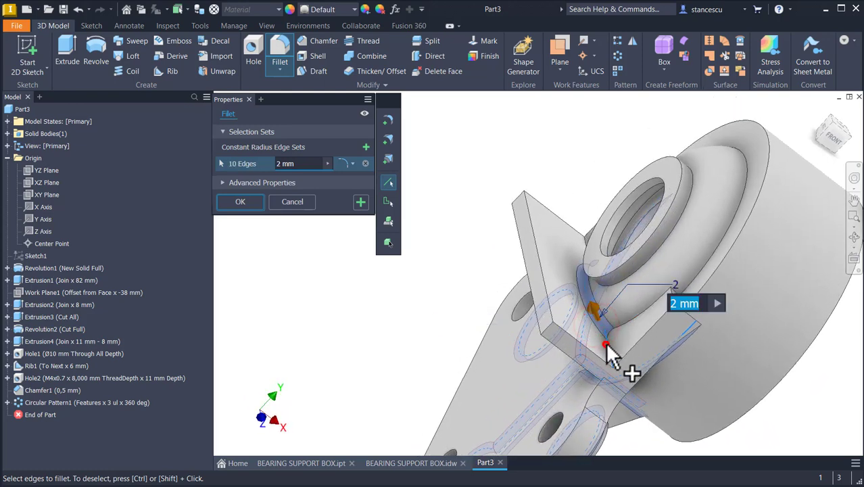
middle_click_drag(636, 331, 681, 300, "shift")
left_click(681, 300)
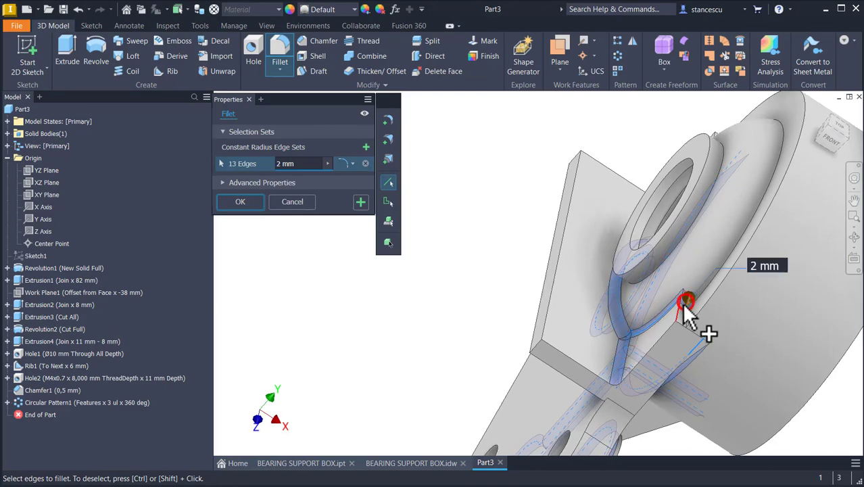
left_click(701, 290)
left_click(702, 288)
Step: Add the remaining edges around the rear of the body to the 2 mm fillet and create it
middle_click_drag(702, 287, 608, 245, "shift")
left_click(656, 236)
left_click(761, 252)
left_click(652, 298)
scroll(608, 244, "down", 3)
middle_click_drag(507, 299, 538, 359, "shift")
key("F6")
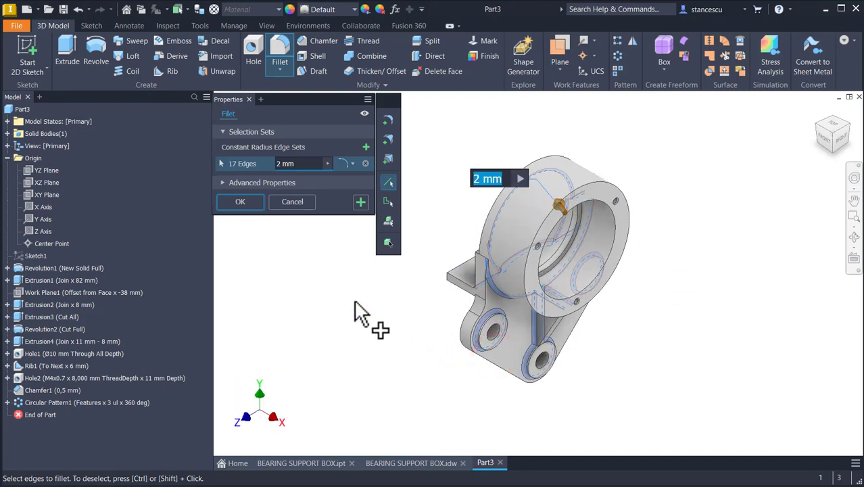
left_click(240, 202)
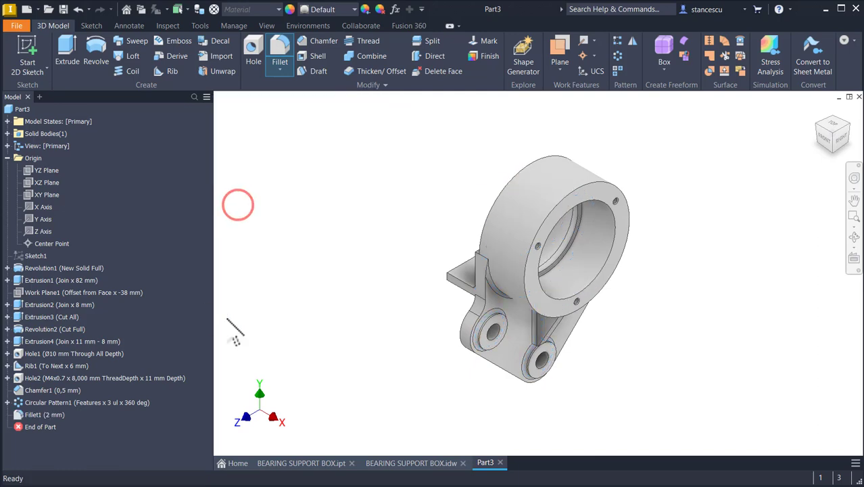
Step: Fillet the two outer corner edges of the horizontal ledge with a 6 mm radius and collapse the Origin folder
scroll(474, 311, "up", 5)
middle_click_drag(553, 336, 590, 298, "shift")
left_click(586, 289)
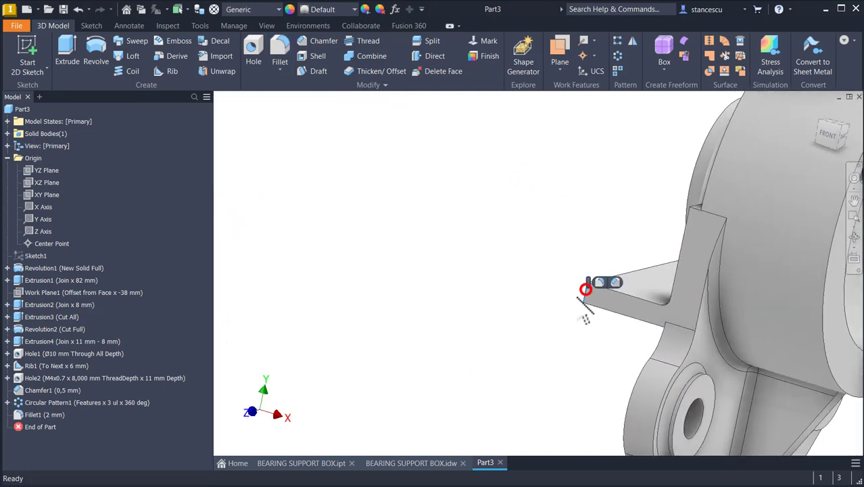
left_click(600, 283)
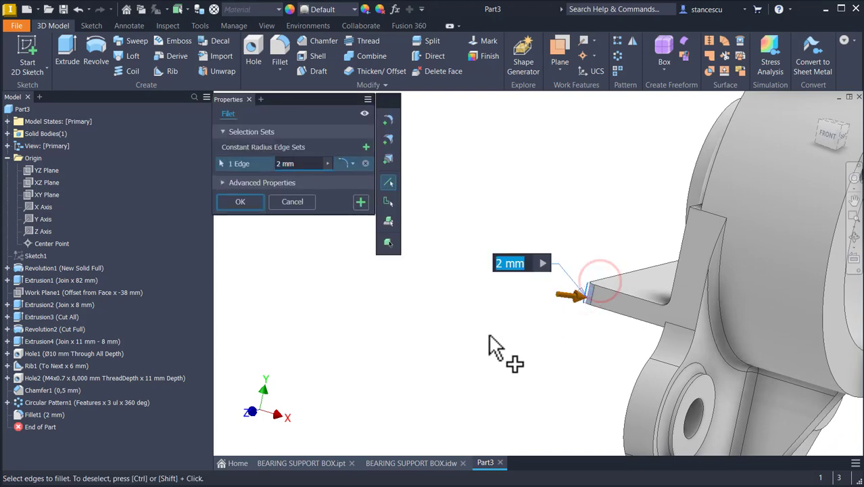
type("6")
middle_click_drag(576, 295, 480, 253, "shift")
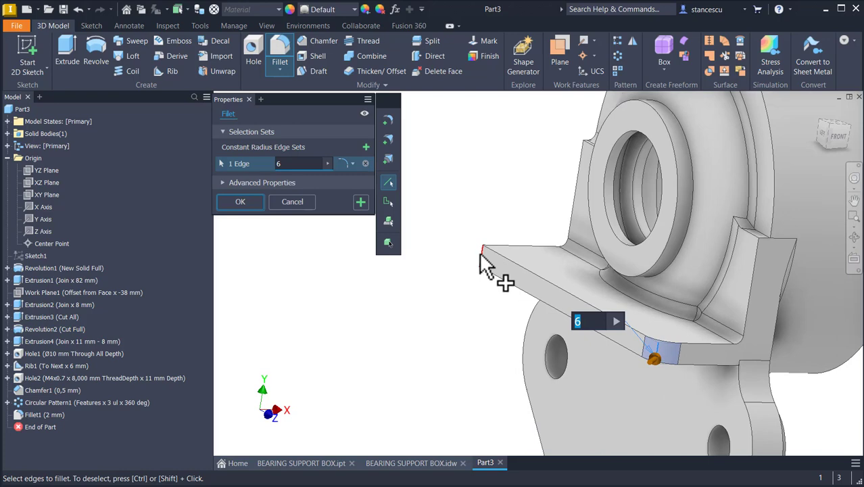
left_click(480, 255)
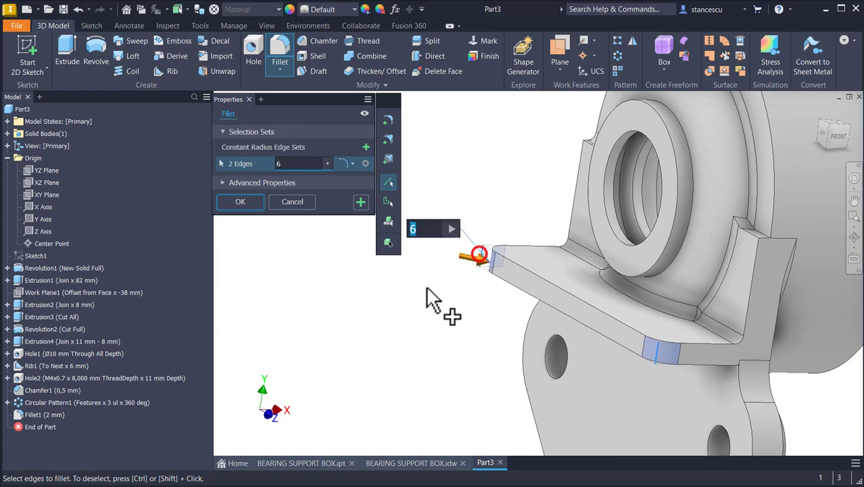
left_click(250, 200)
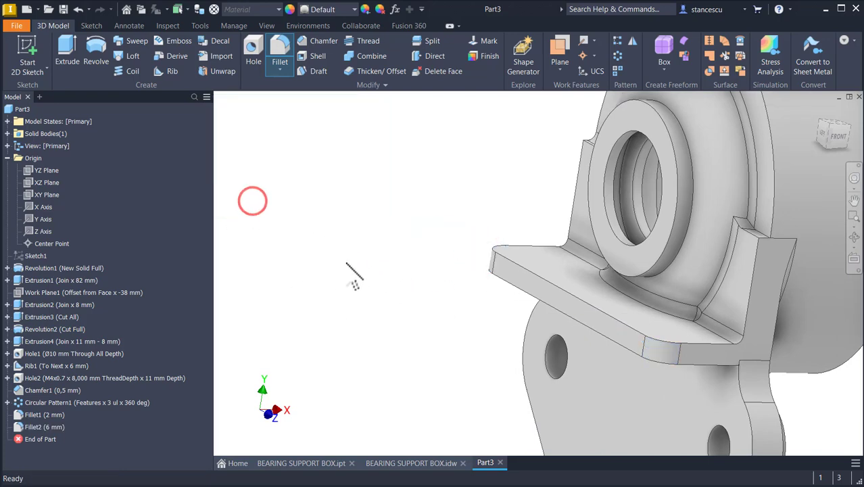
key("F6")
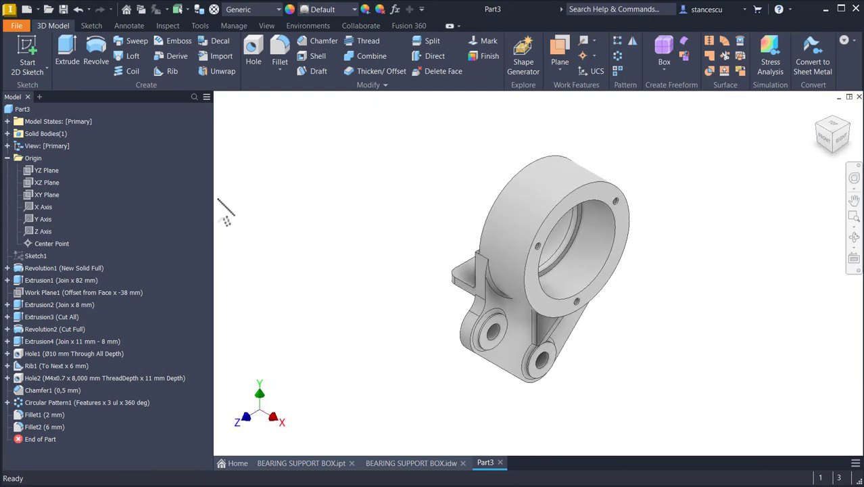
left_click(9, 158)
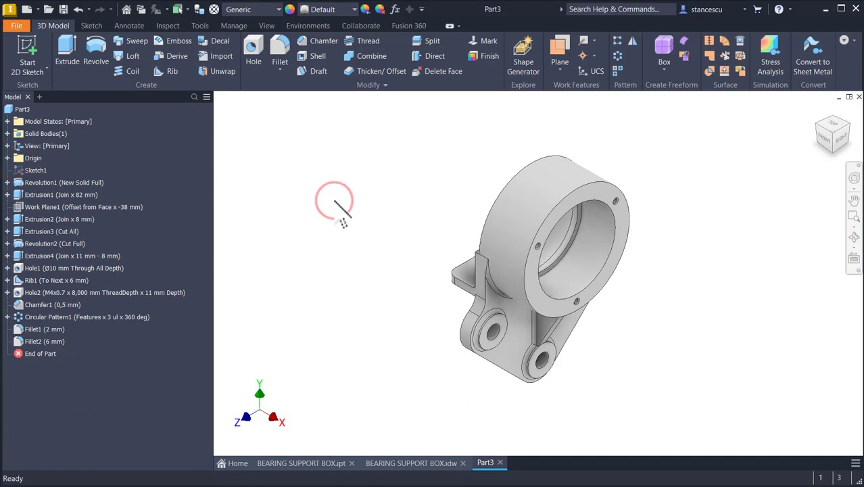
Step: Update the part's physical properties in its iProperties and copy the calculated volume with its unit
right_click(21, 111)
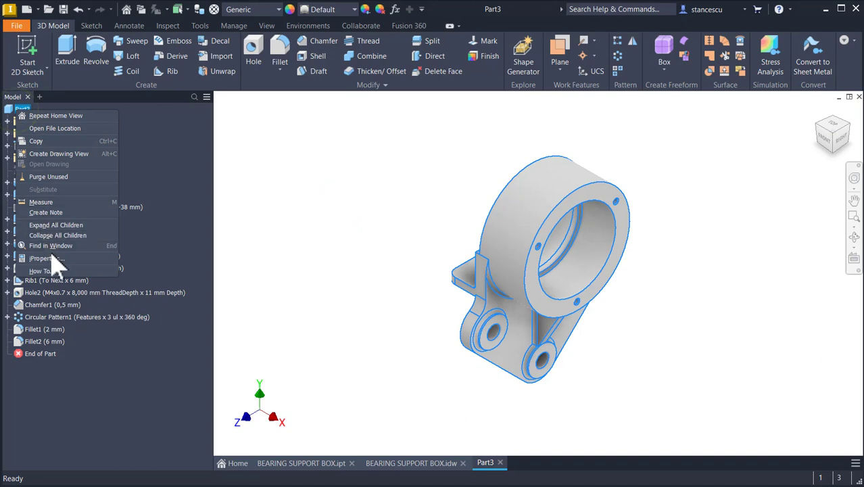
left_click(51, 258)
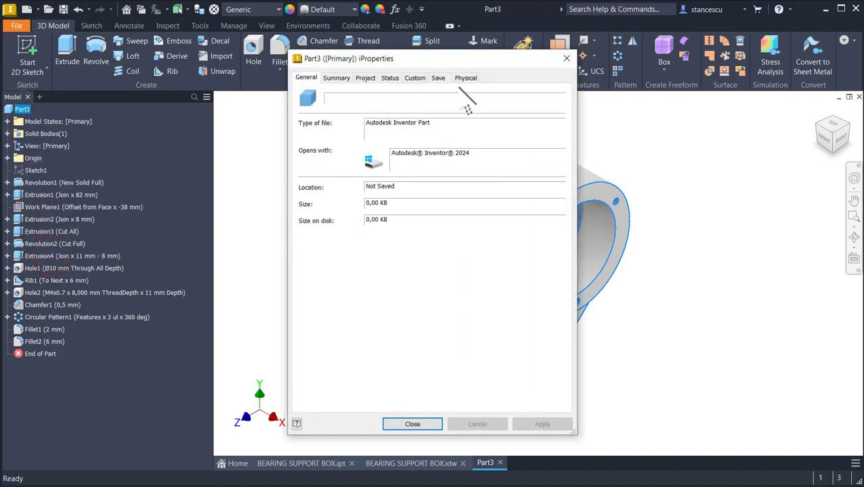
left_click(466, 78)
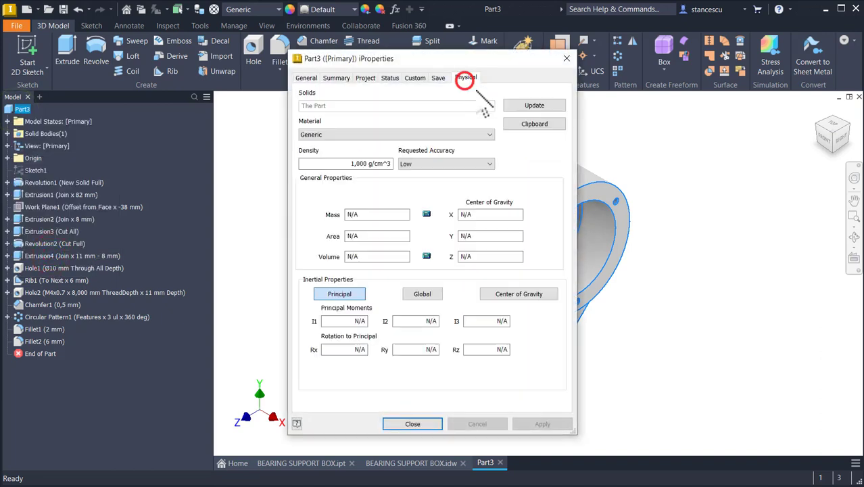
left_click(534, 103)
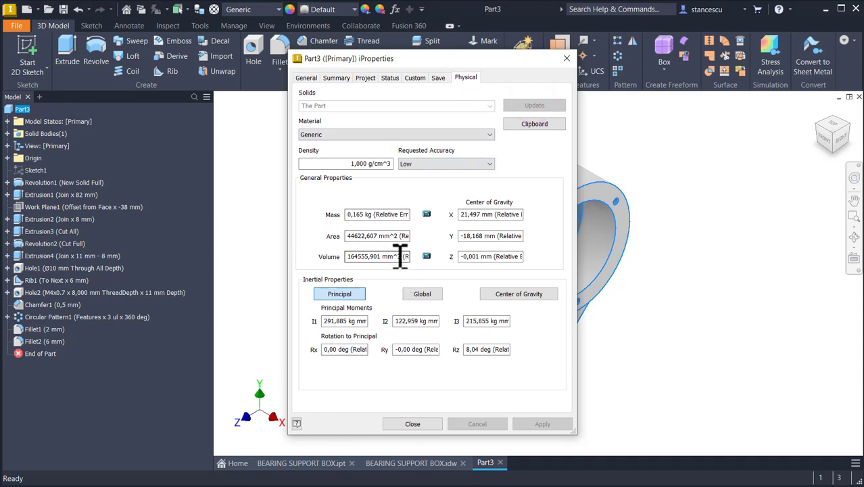
left_click_drag(402, 257, 348, 256)
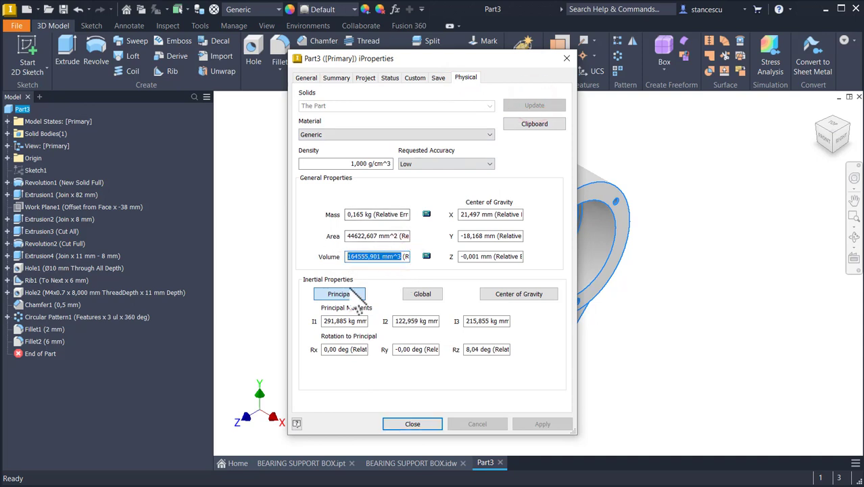
key("ctrl+c")
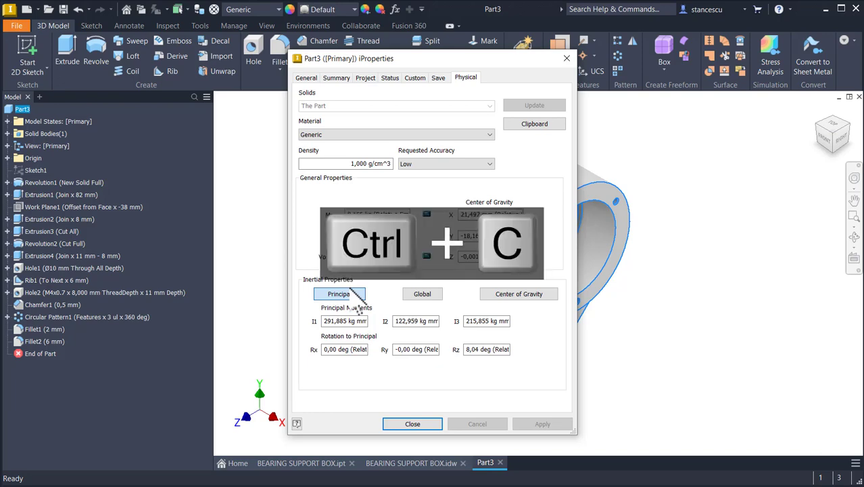
left_click(413, 424)
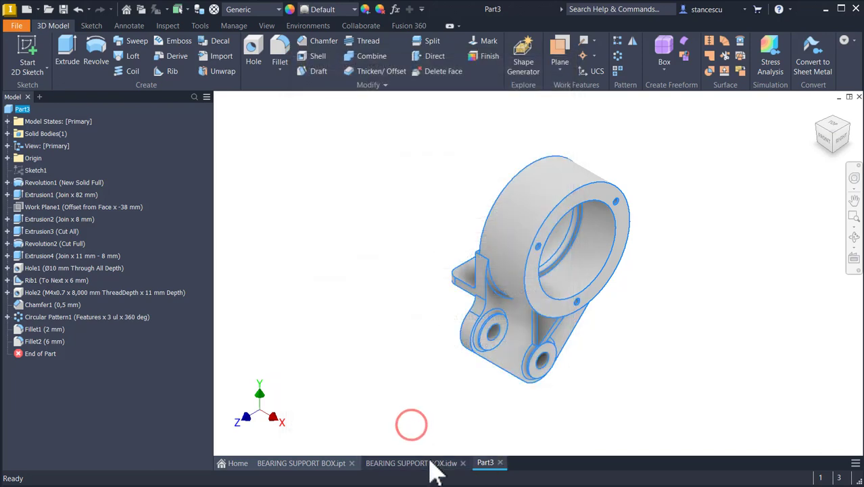
Step: In the BEARING SUPPORT BOX.idw drawing, replace the value in the volume note with the copied 164555,901 mm^3
left_click(430, 462)
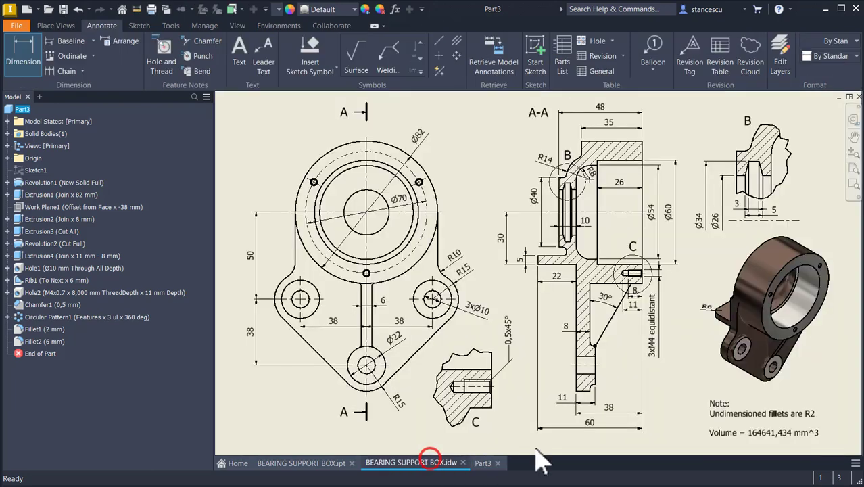
double_click(773, 433)
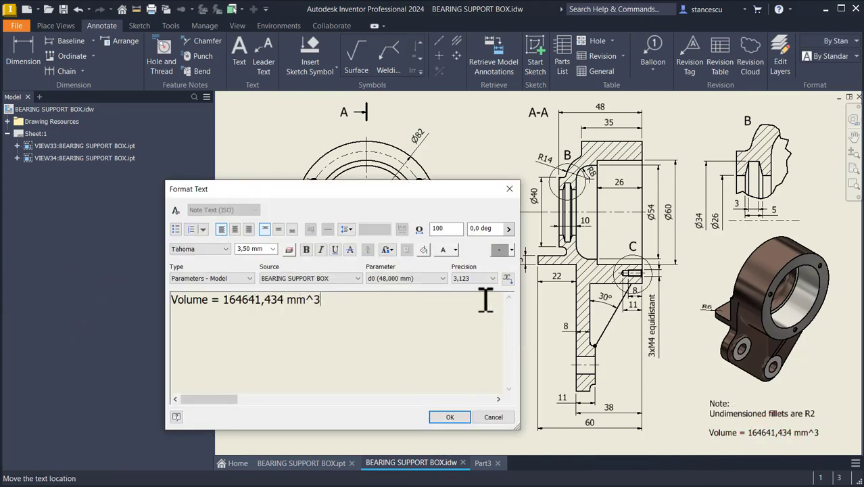
key("Return")
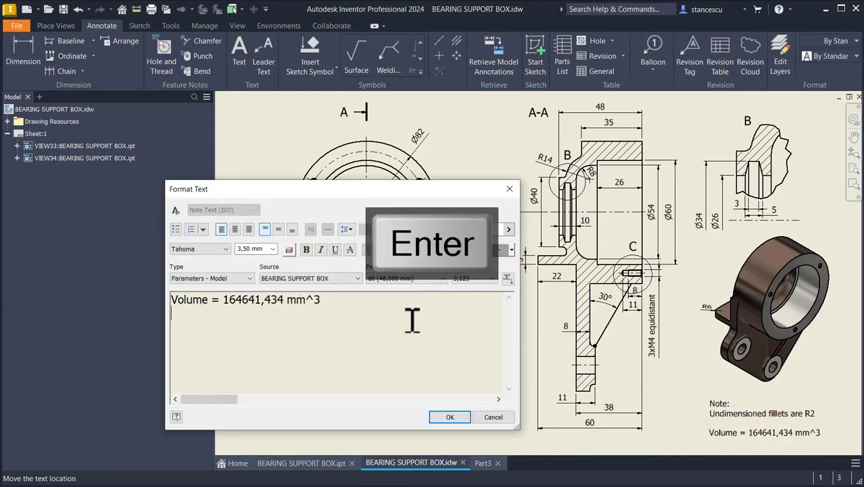
key("ctrl+v")
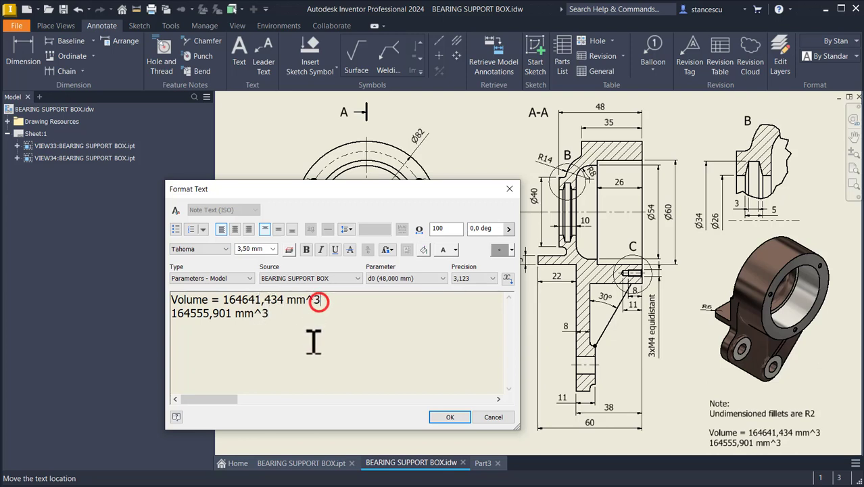
key("ctrl+shift+Left")
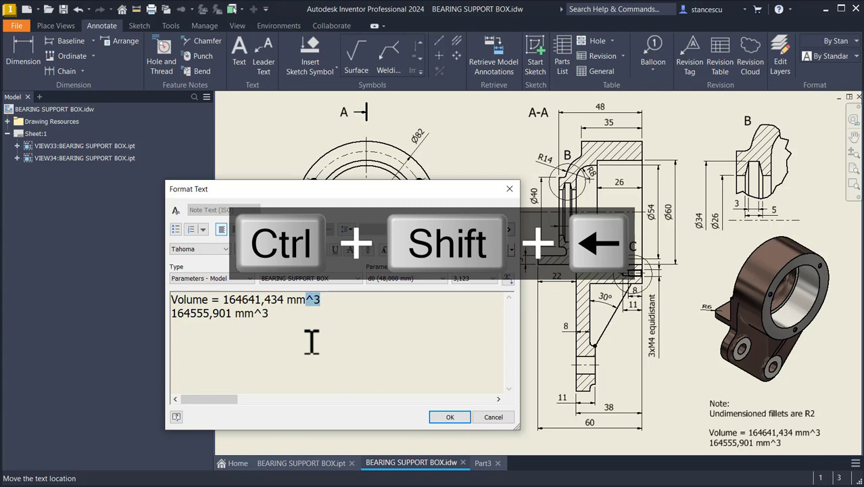
key("ctrl+shift+Left")
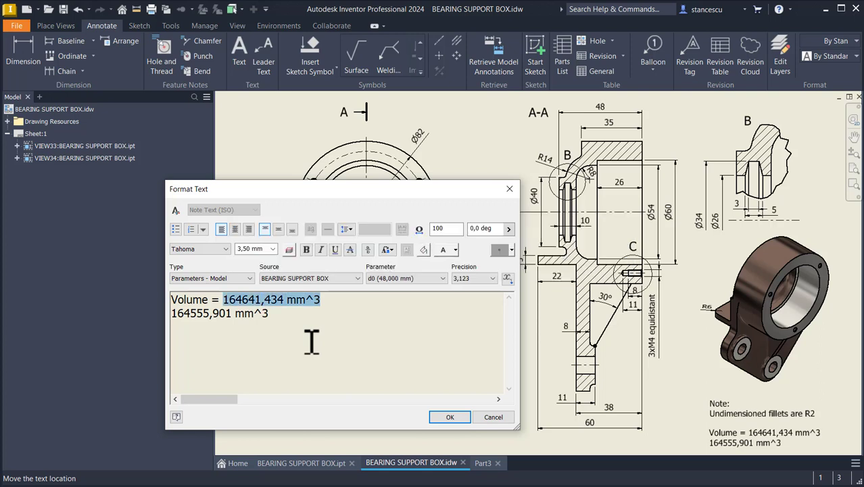
key("Delete")
key("Delete")
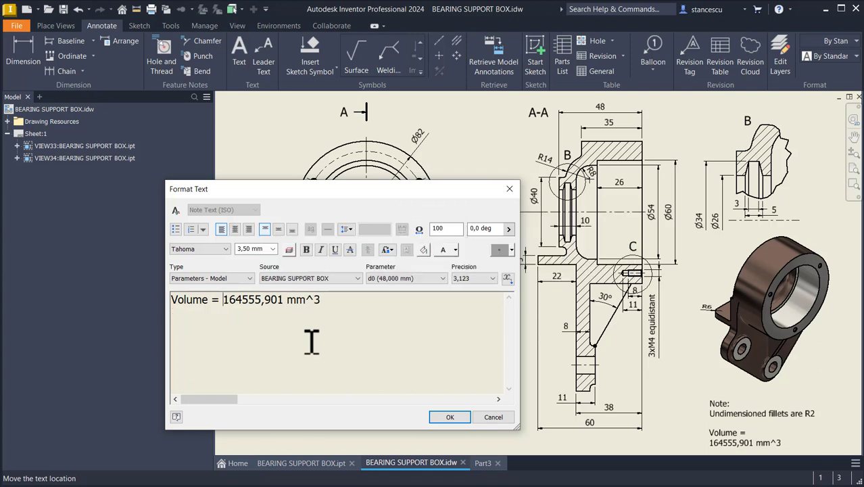
left_click(449, 416)
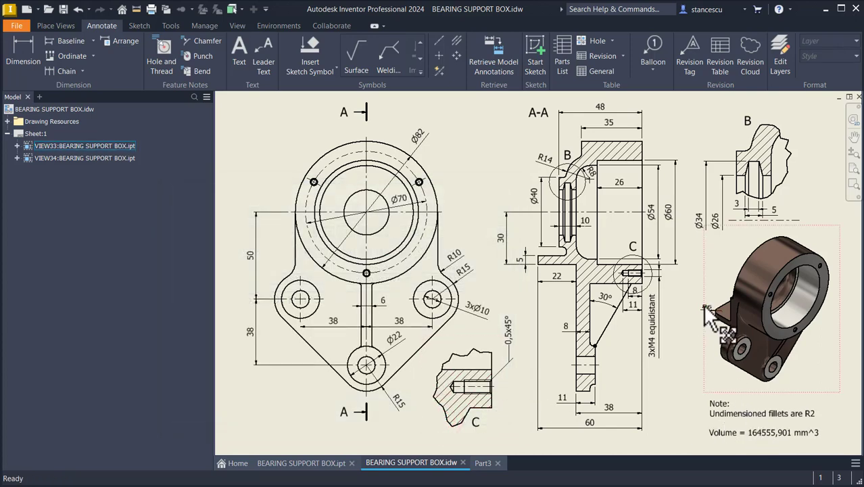
Step: Reposition the R6 dimension beside the ledge corner in the shaded isometric view of the drawing
scroll(696, 310, "down", 3)
scroll(688, 308, "up", 3)
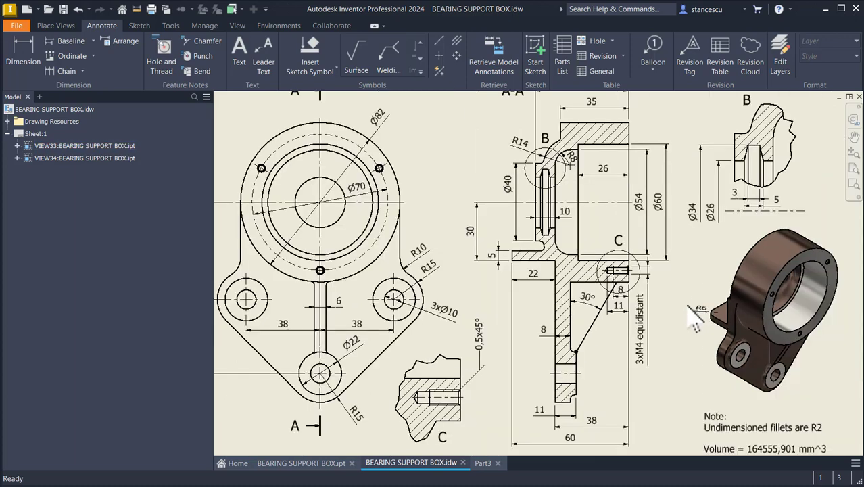
scroll(683, 306, "down", 3)
left_click_drag(717, 320, 711, 307)
left_click(704, 253)
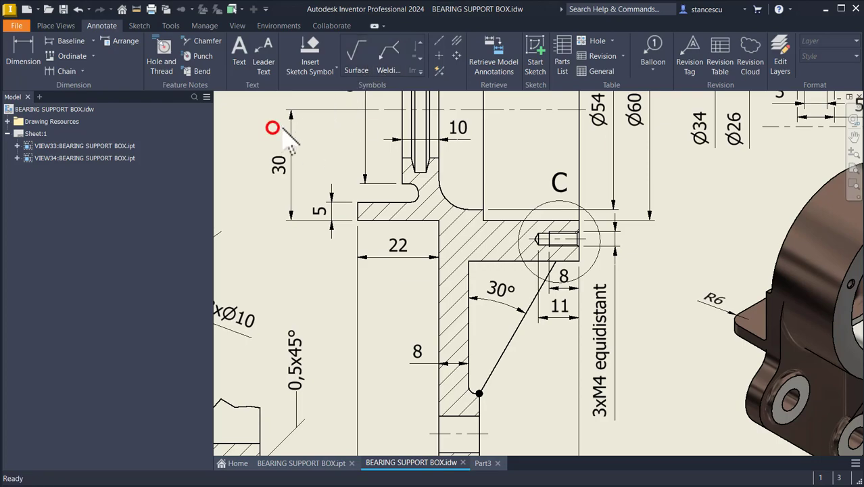
key("Home")
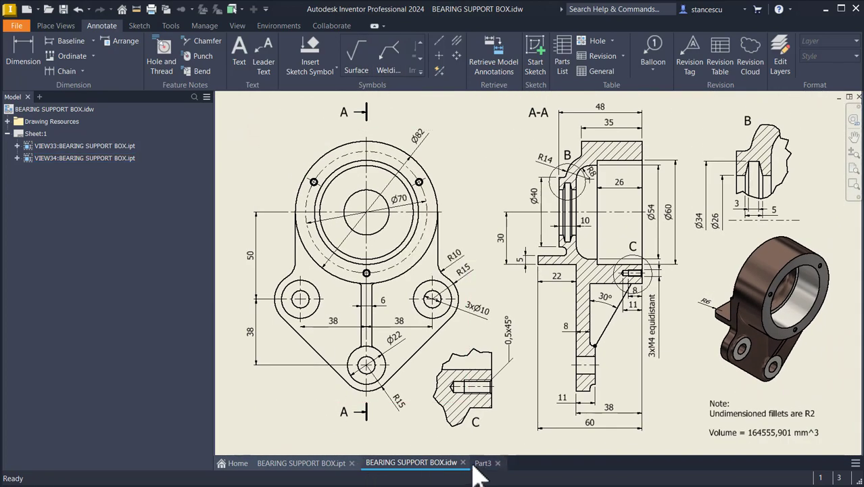
Step: In Part3, assign the Steel, Cast material and give the whole part the Gunmetal - Antique Polished appearance
left_click(480, 463)
left_click(392, 214)
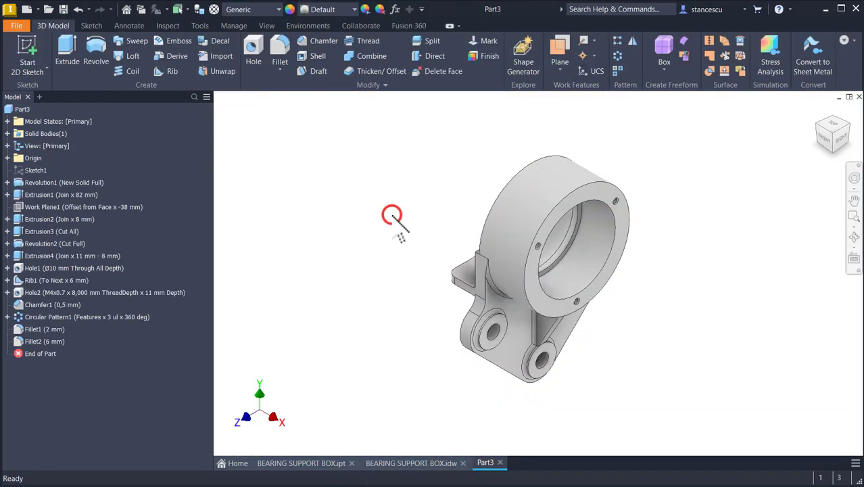
left_click(238, 9)
scroll(292, 248, "down", 7)
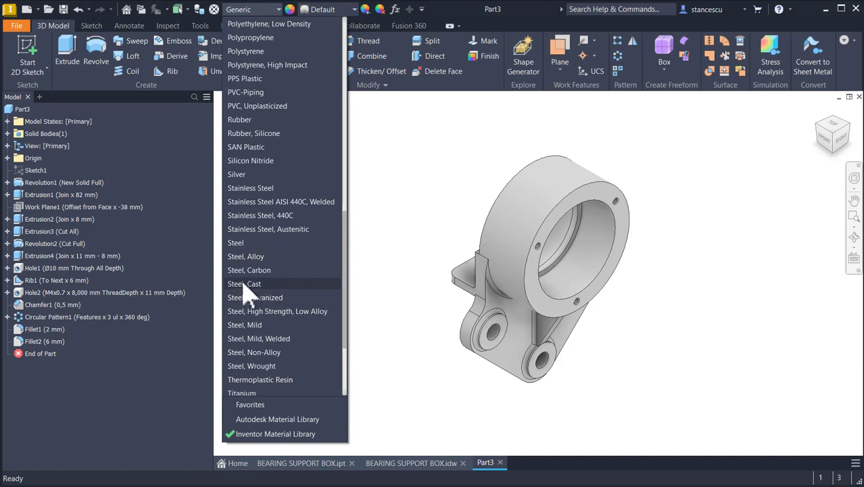
left_click(247, 283)
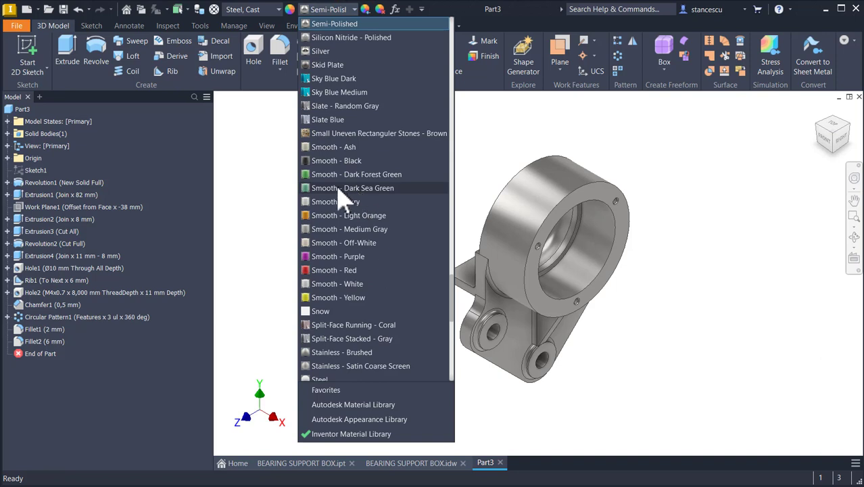
scroll(342, 197, "up", 10)
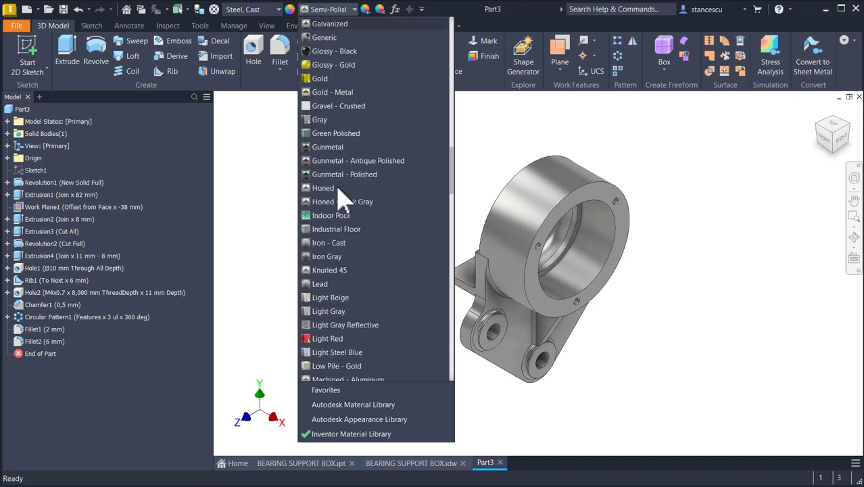
left_click(365, 161)
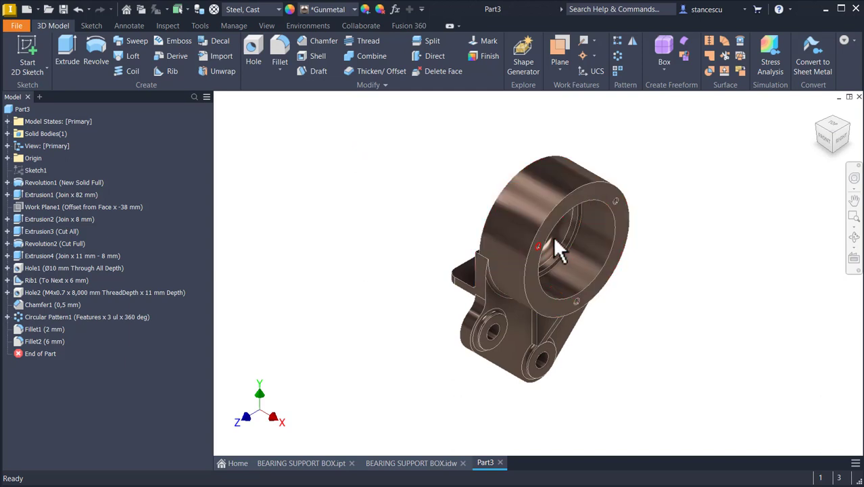
Step: Select the large ring's front face, its bore and adjoining shoulder, and the two narrow cylindrical faces inside the small rear bore
left_click(613, 202)
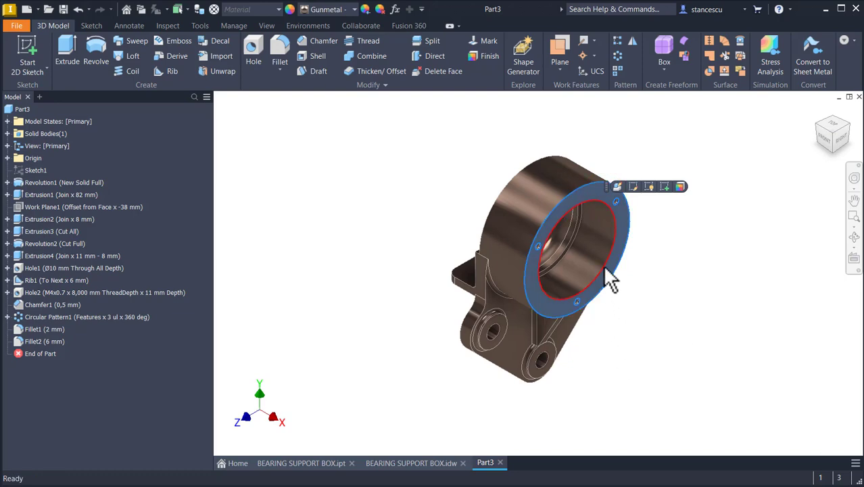
scroll(597, 252, "up", 6)
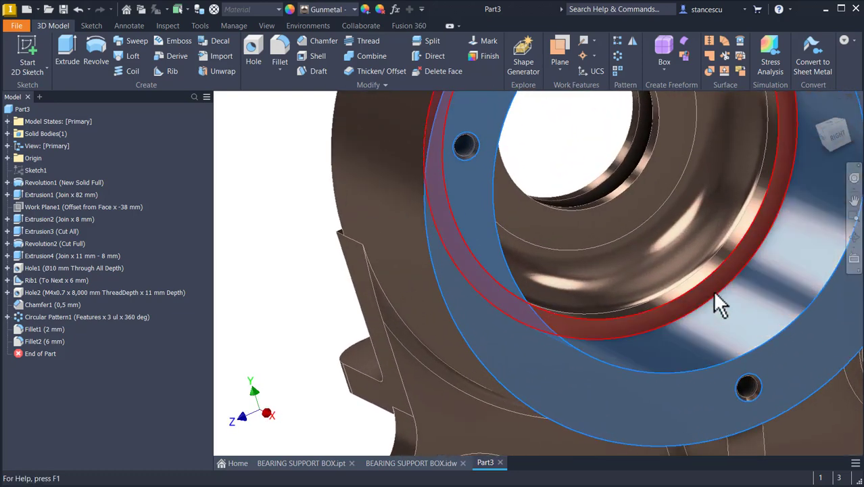
left_click(714, 286, "ctrl")
key("F6")
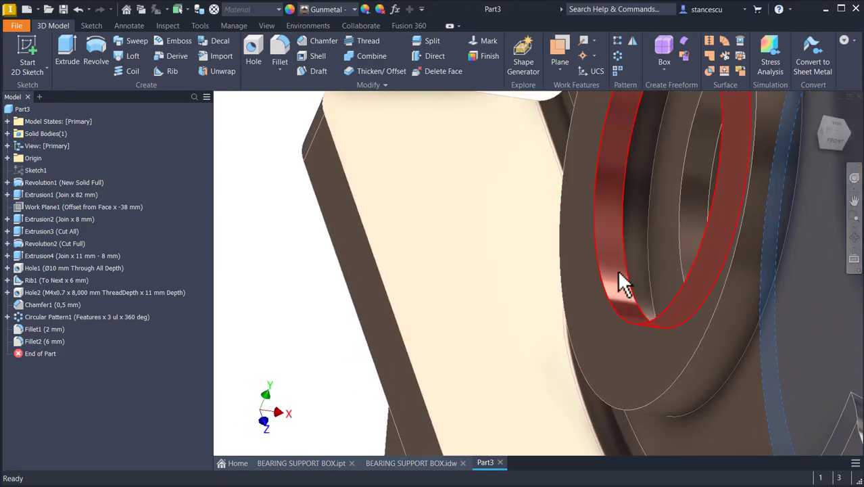
left_click(618, 268, "ctrl")
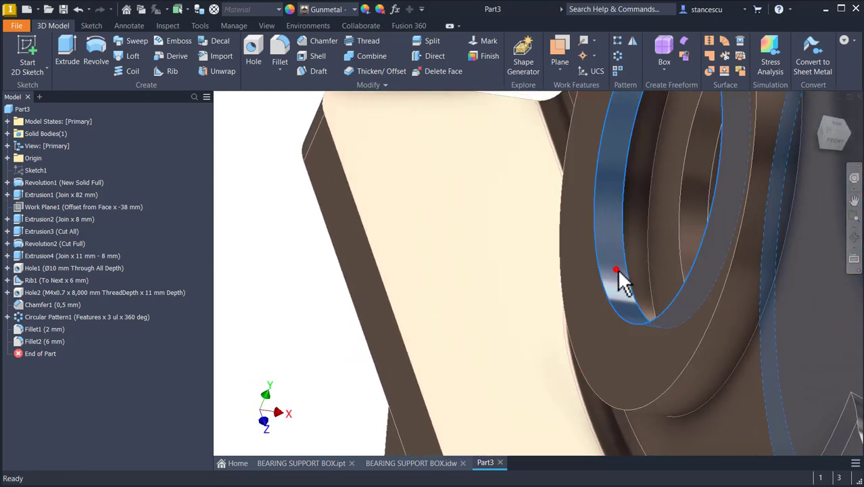
left_click(689, 216, "ctrl")
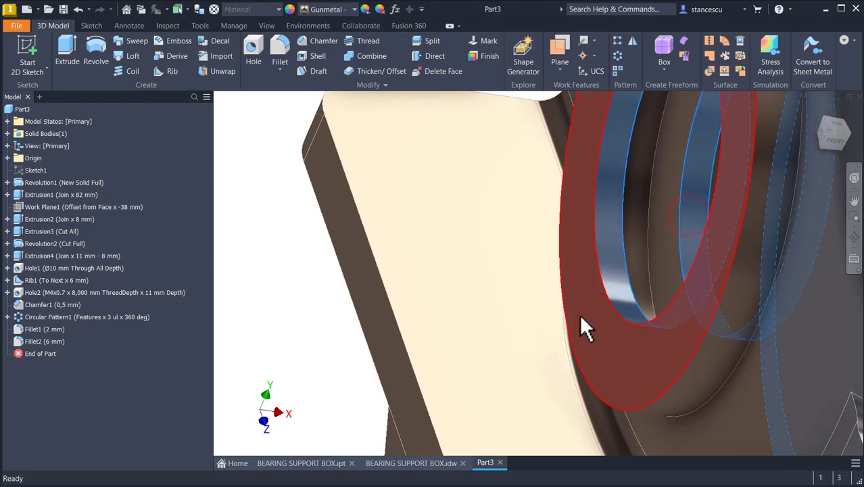
Step: Add the ledge's underside, the mounting plate's back face and the annular front faces of the three bosses to the selection
key("F5")
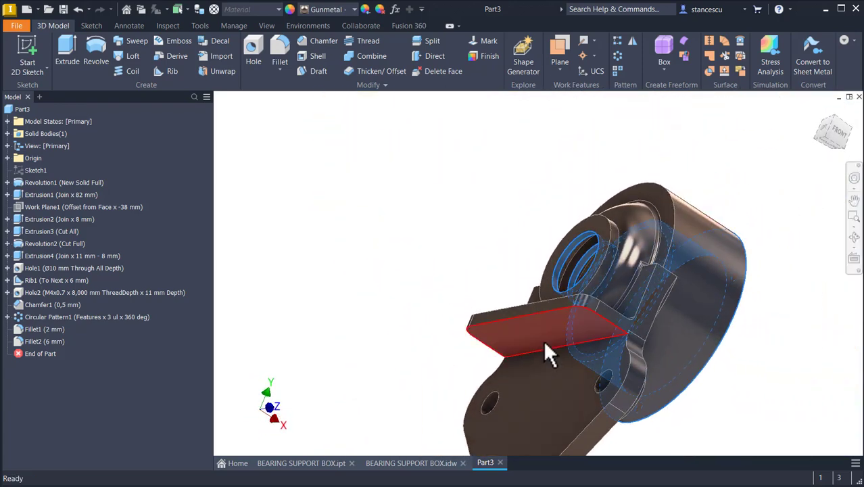
left_click(535, 334, "ctrl")
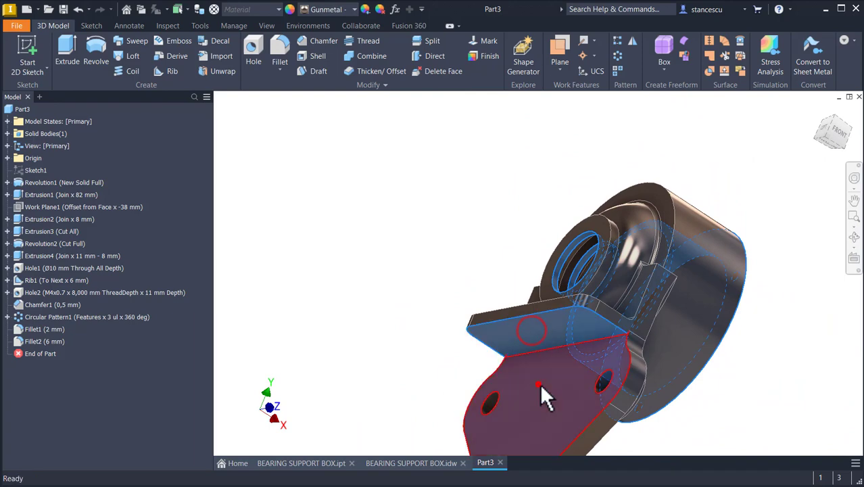
key("F5")
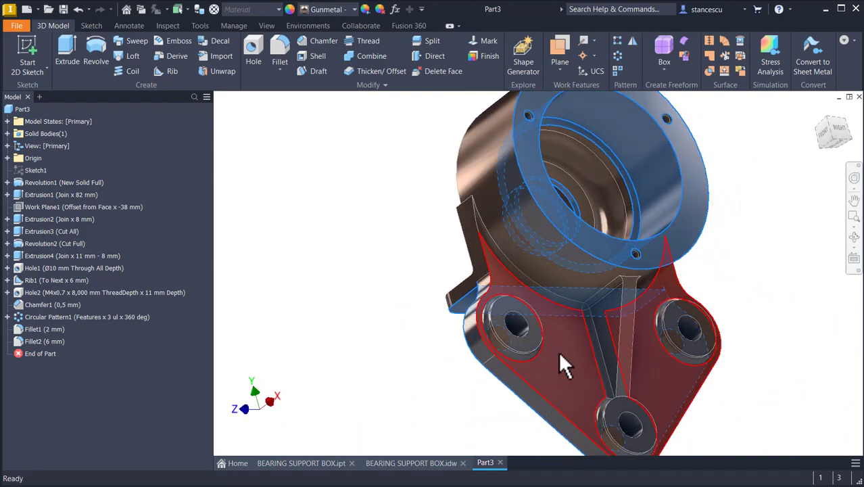
left_click(535, 342, "ctrl")
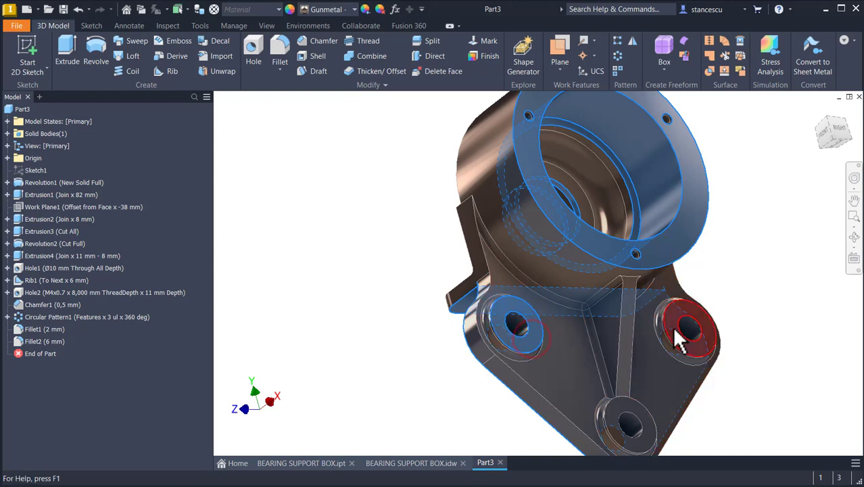
left_click(673, 338, "ctrl")
left_click(646, 425, "ctrl")
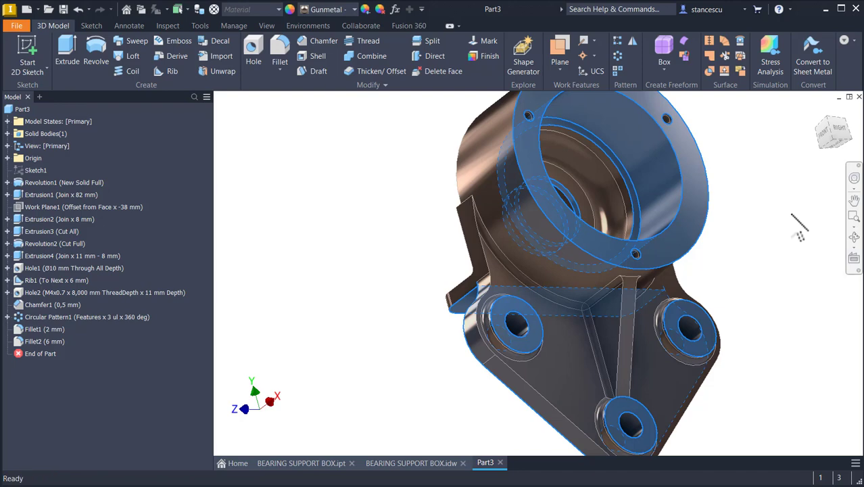
Step: Apply the Titanium - Polished appearance to the selected machined faces and check the part from the front and in isometric view
left_click(354, 10)
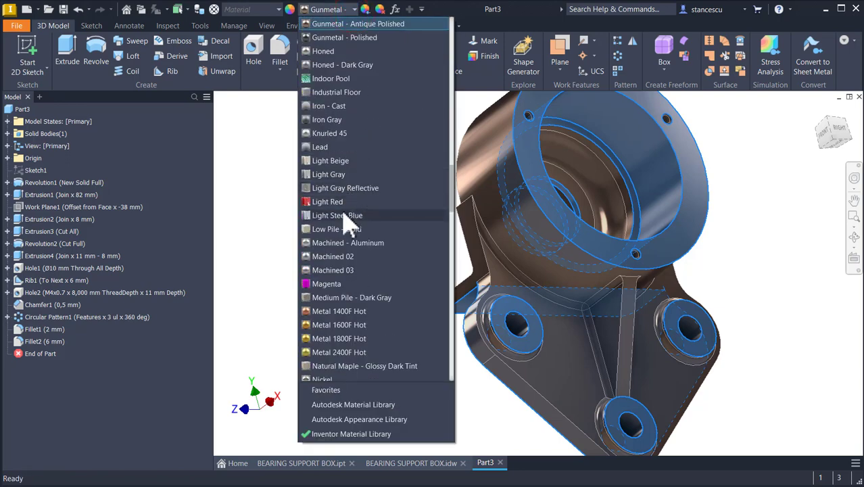
scroll(347, 219, "down", 15)
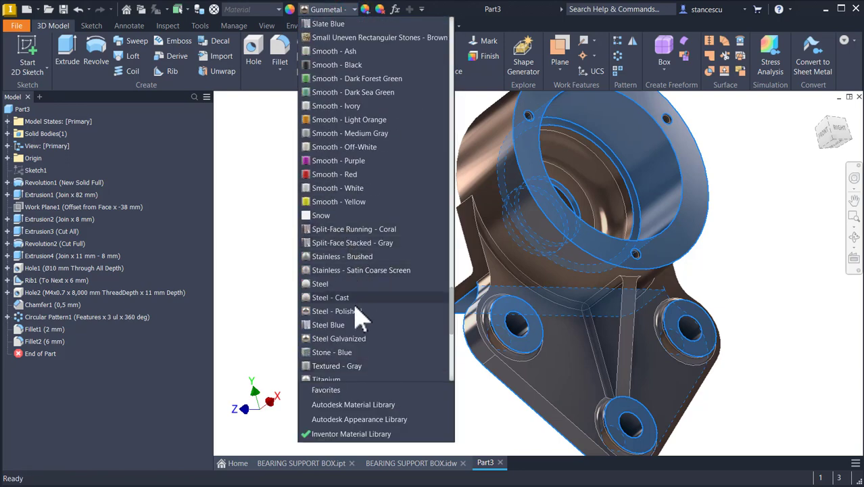
scroll(375, 297, "down", 5)
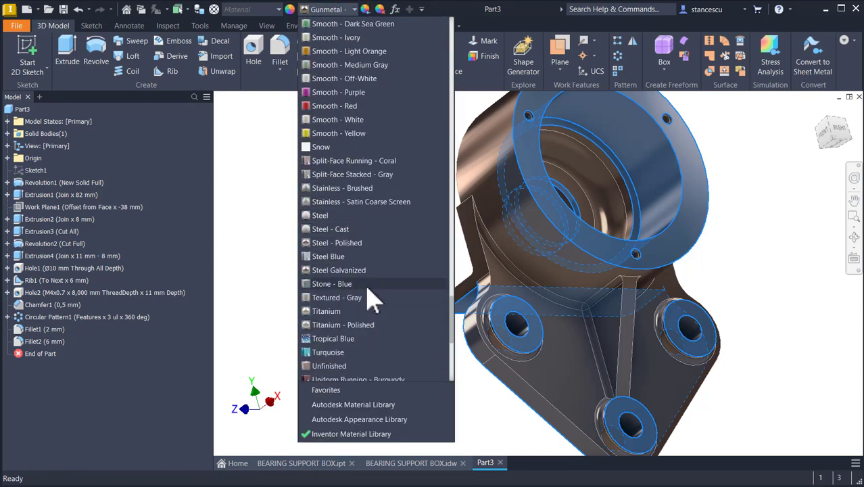
left_click(361, 326)
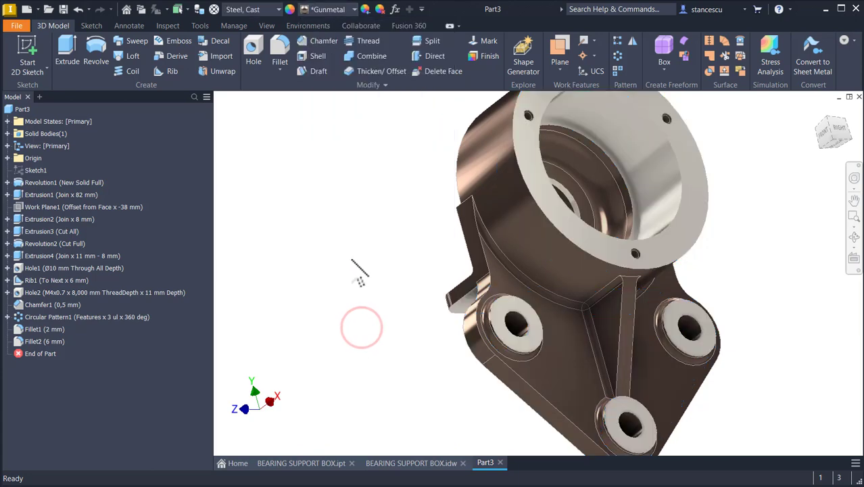
key("F6")
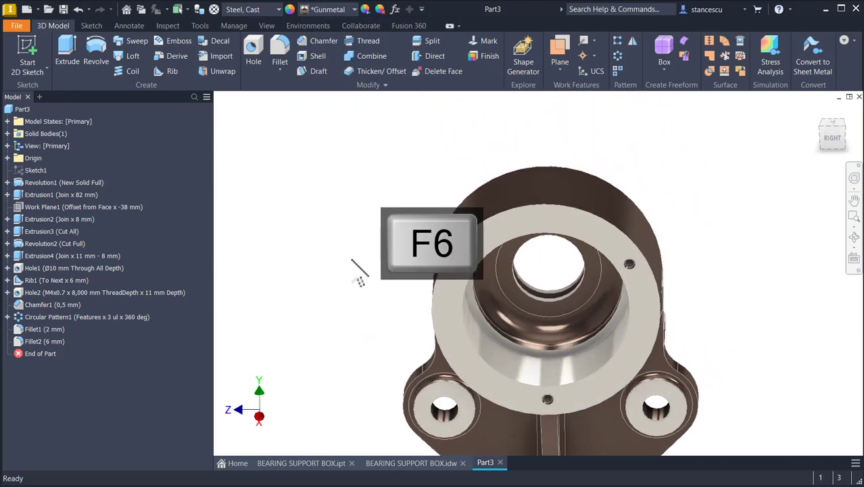
key("F5")
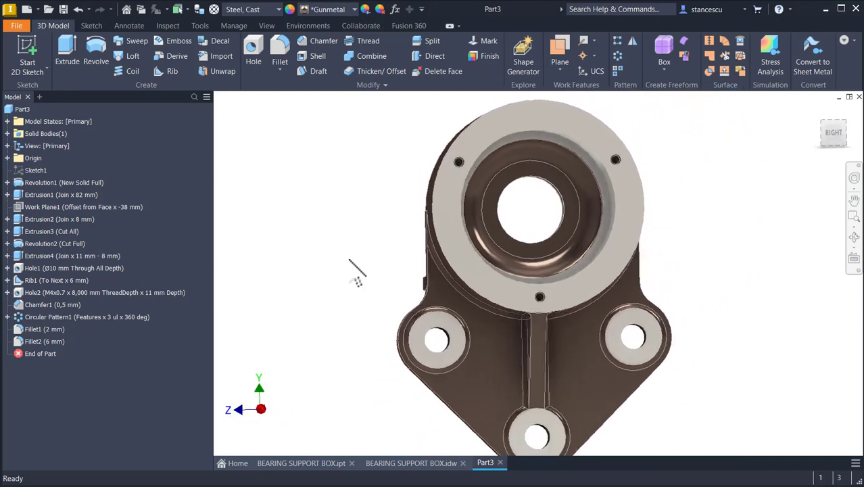
key("F6")
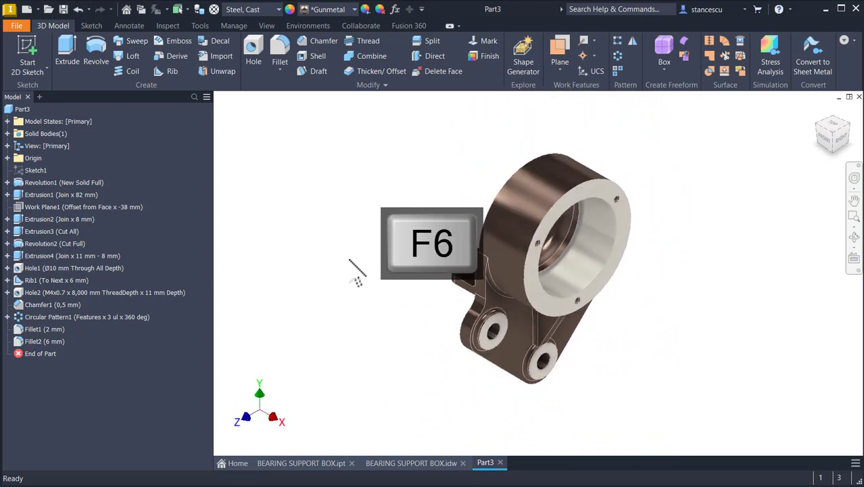